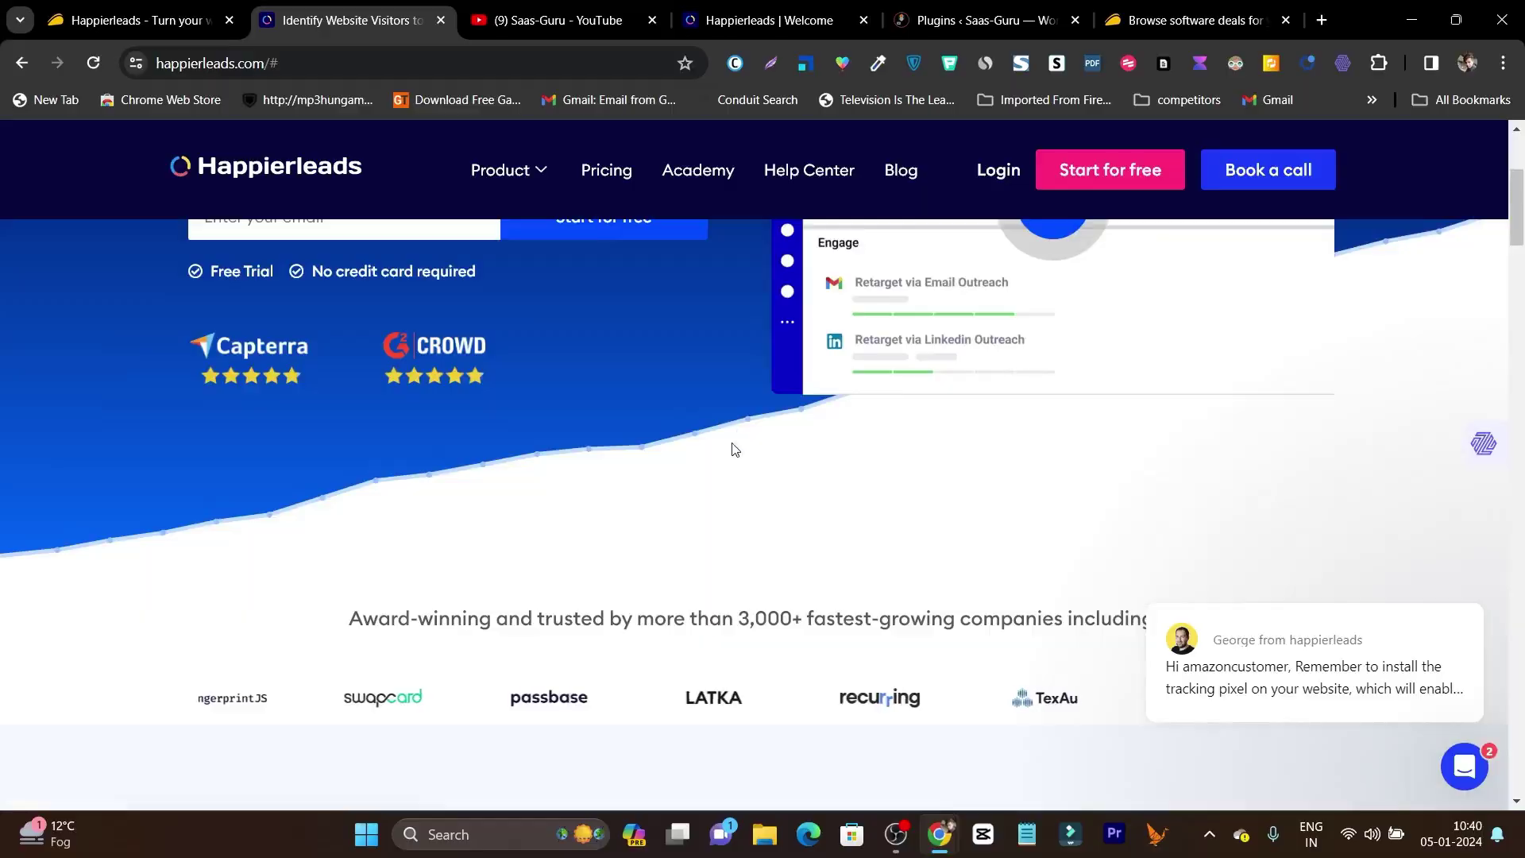
- Look over the Happierleads homepage and the account dashboard, and open the Happierleads pricing page
scroll(670, 551, up, 4)
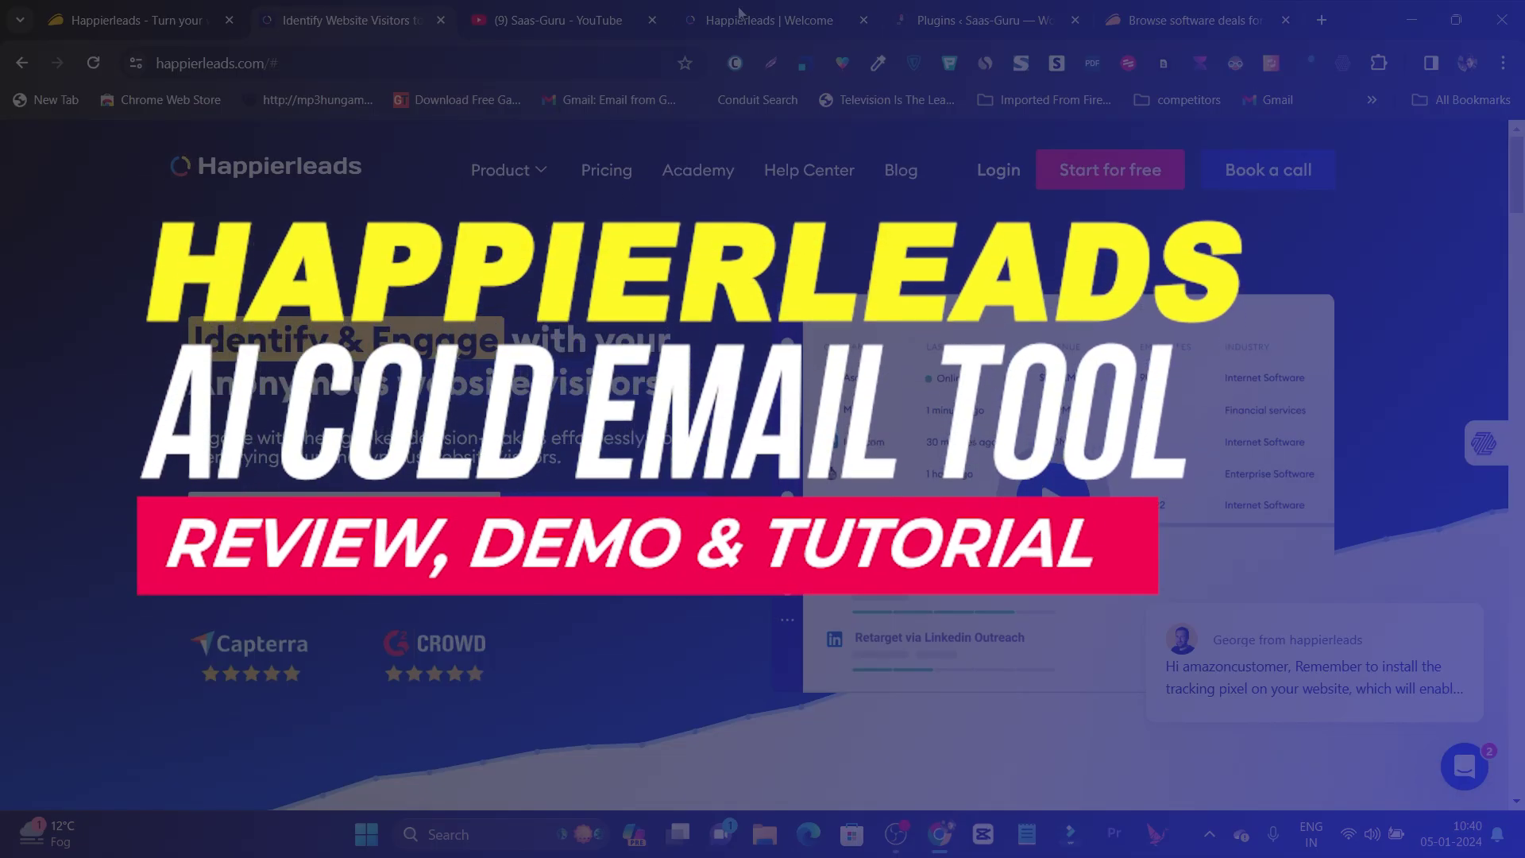
click(739, 14)
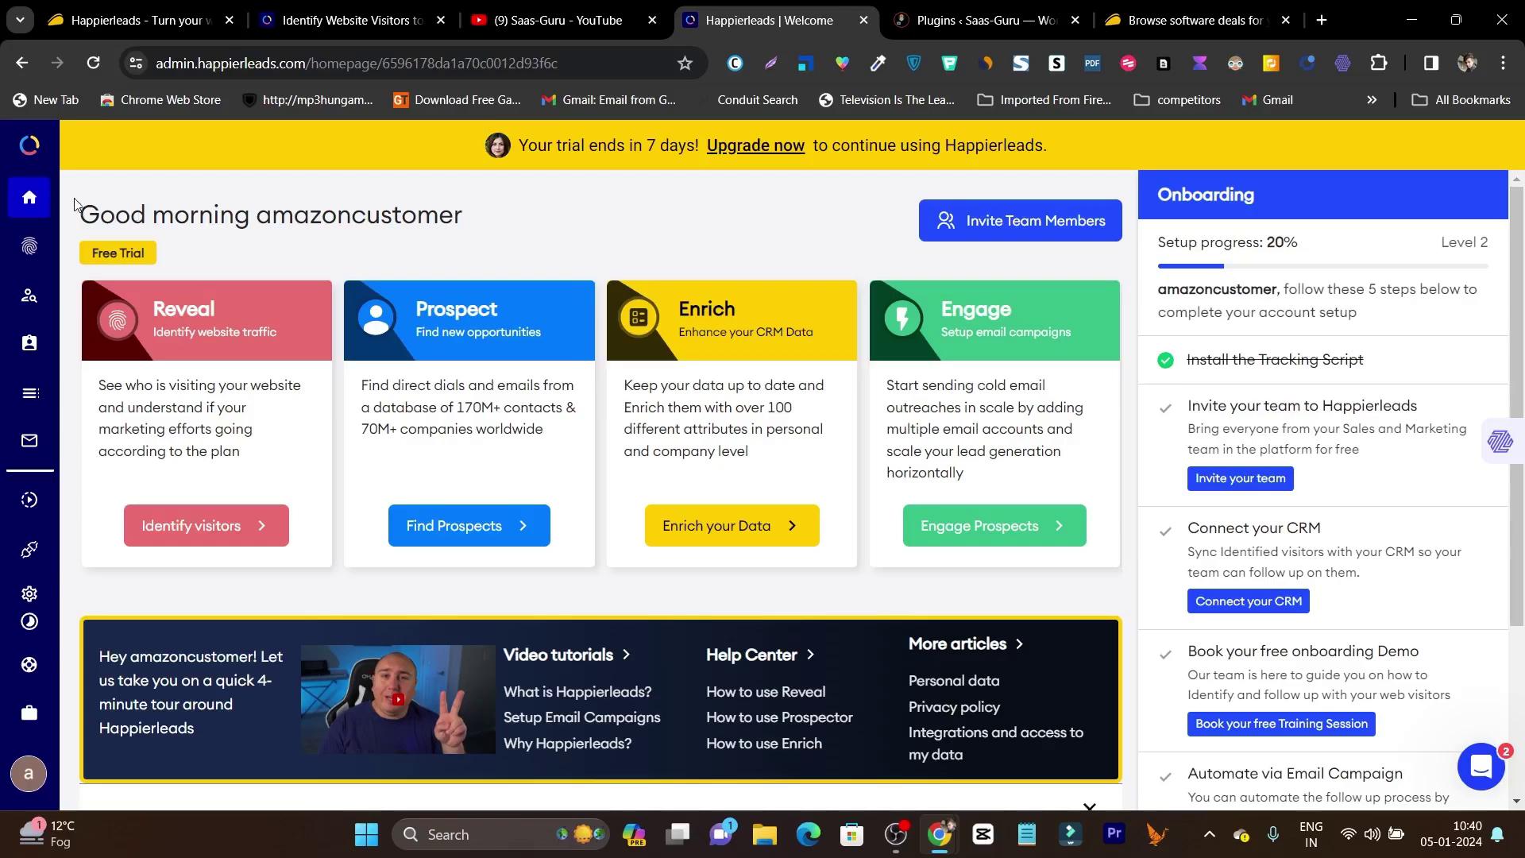
click(305, 22)
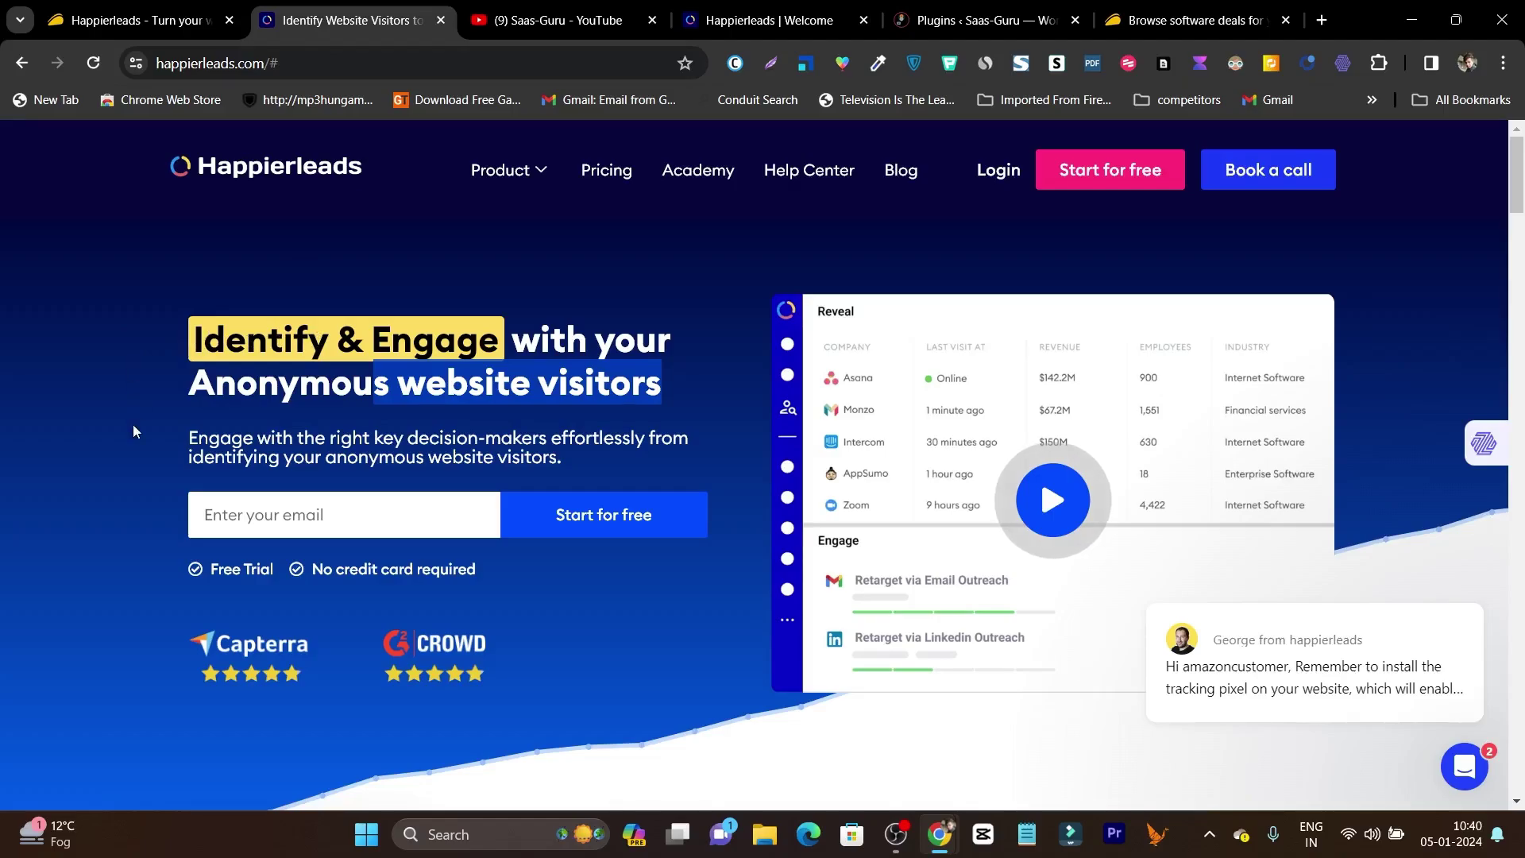
scroll(132, 427, down, 5)
scroll(630, 400, up, 4)
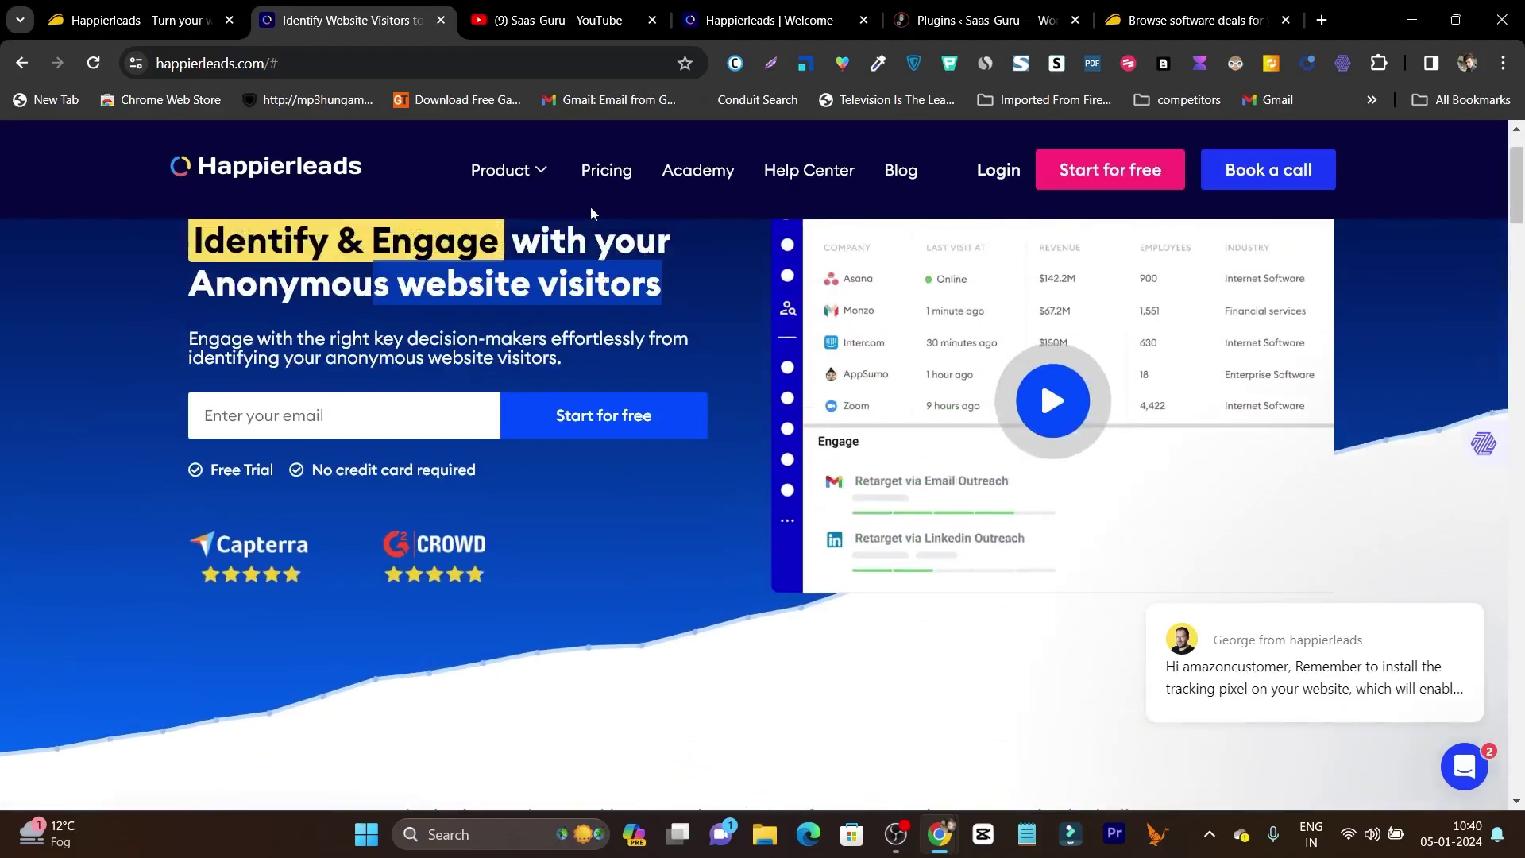
click(604, 170)
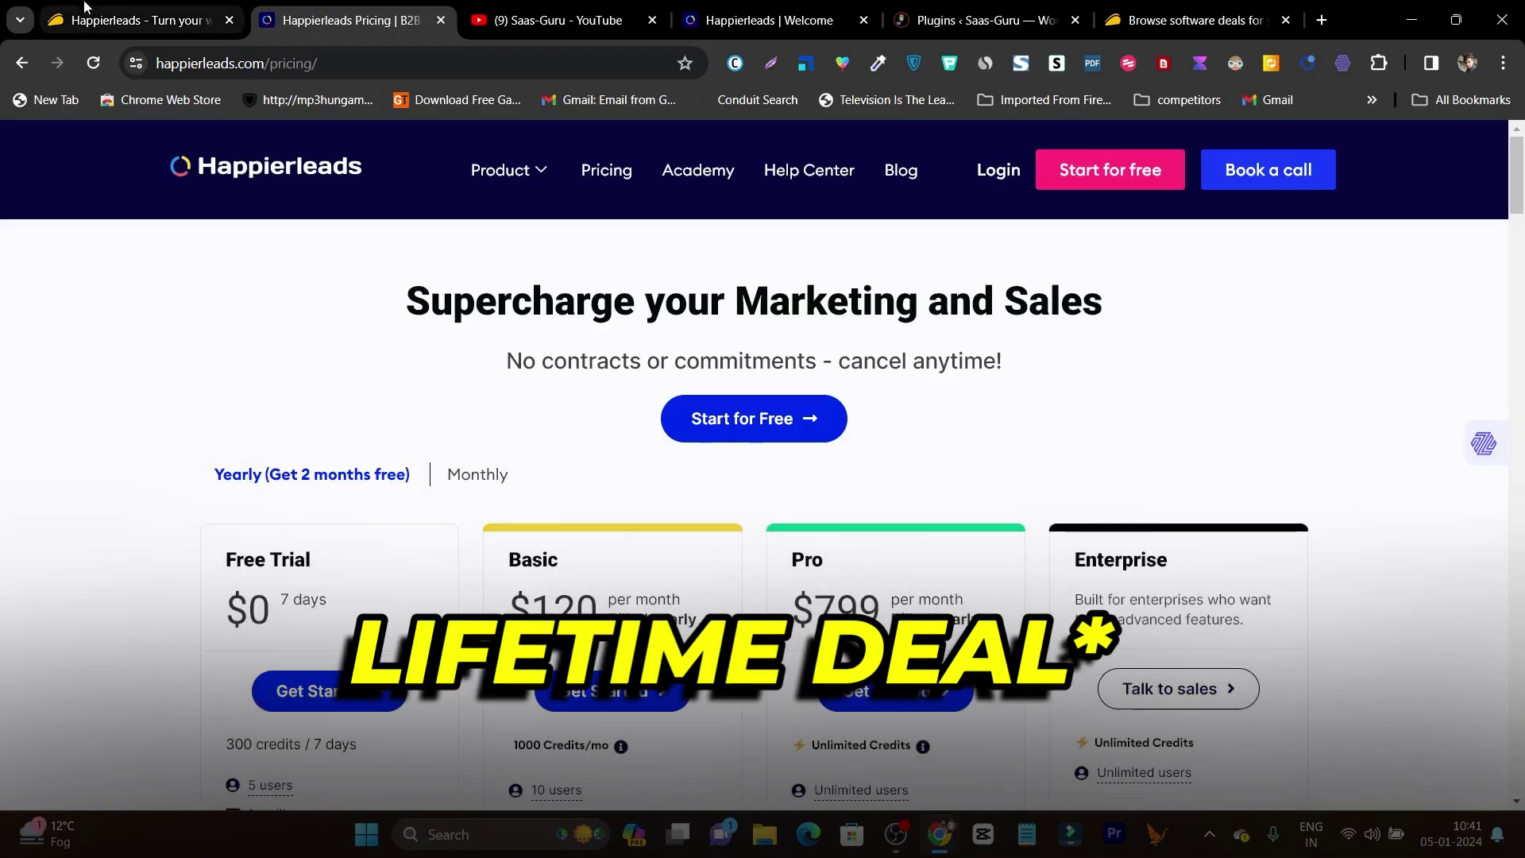
- Read the Happierleads lifetime deal page on AppSumo, covering the introduction, TL;DR, At-a-glance and Overview sections
click(135, 20)
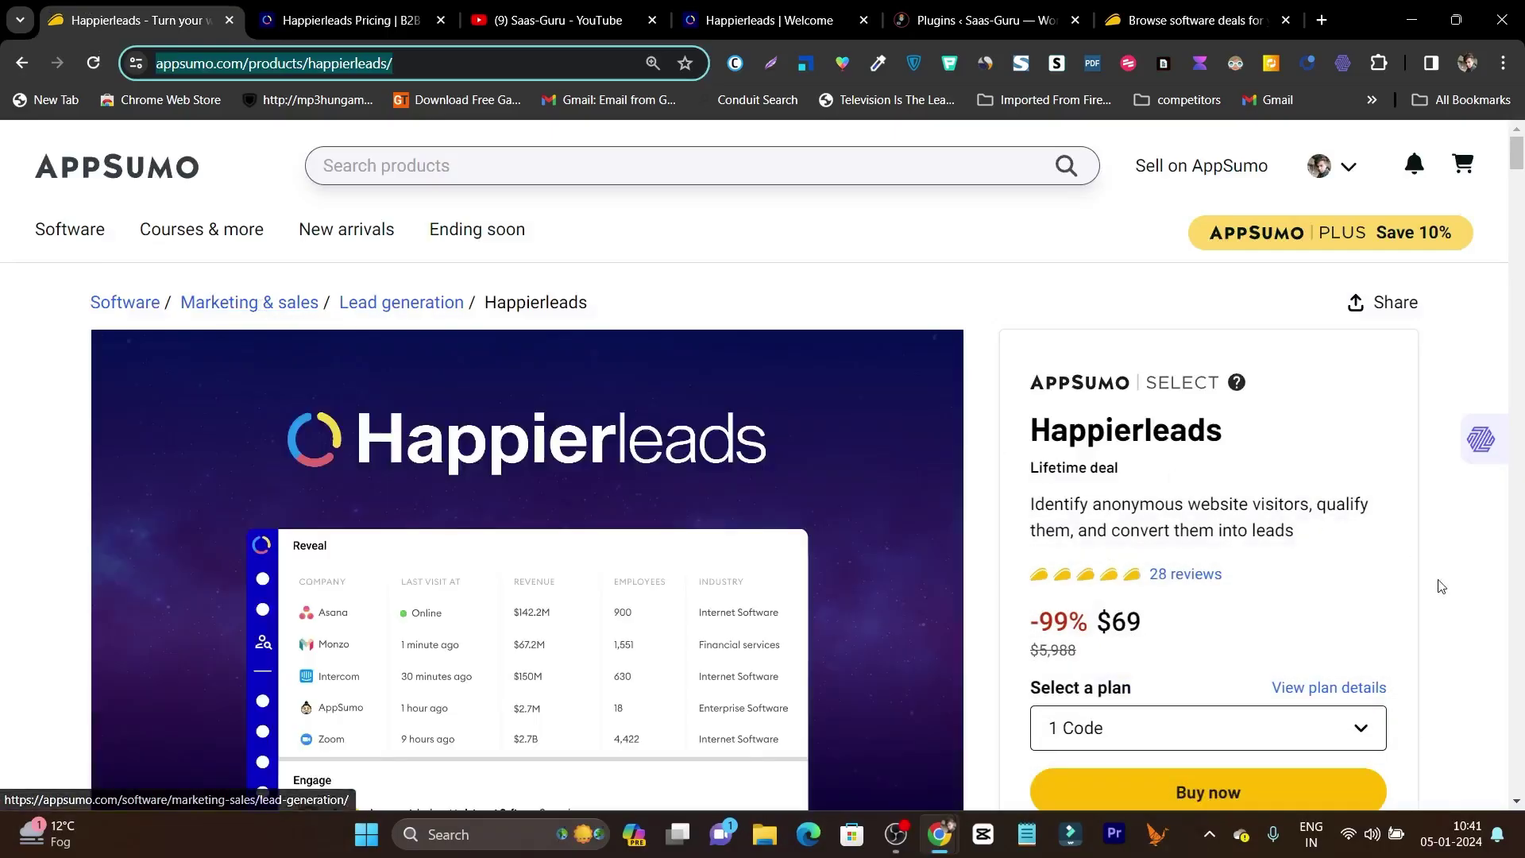
scroll(1148, 556, down, 1)
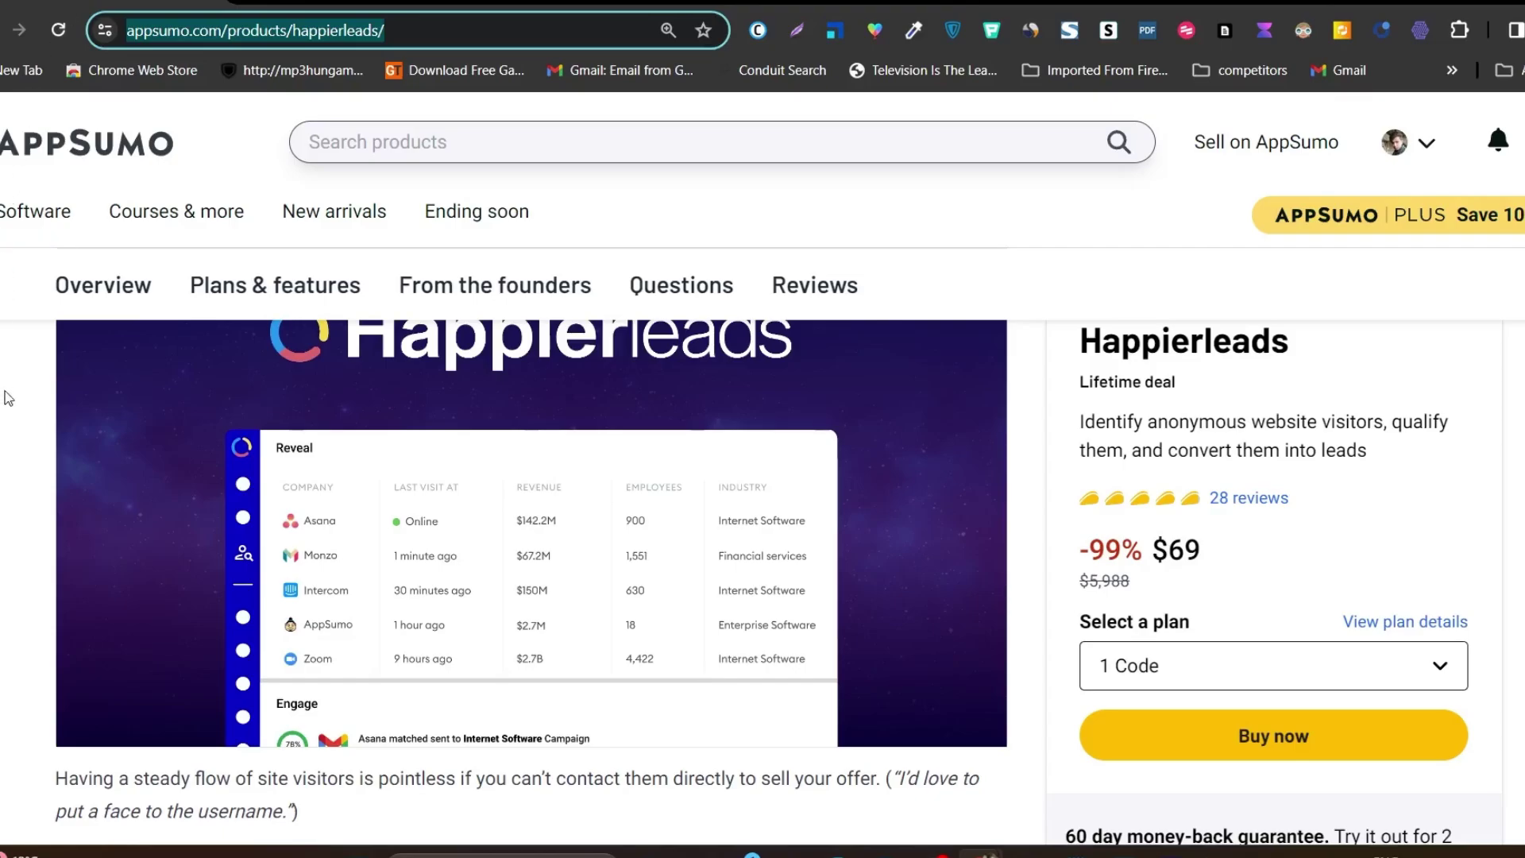
scroll(8, 397, down, 3)
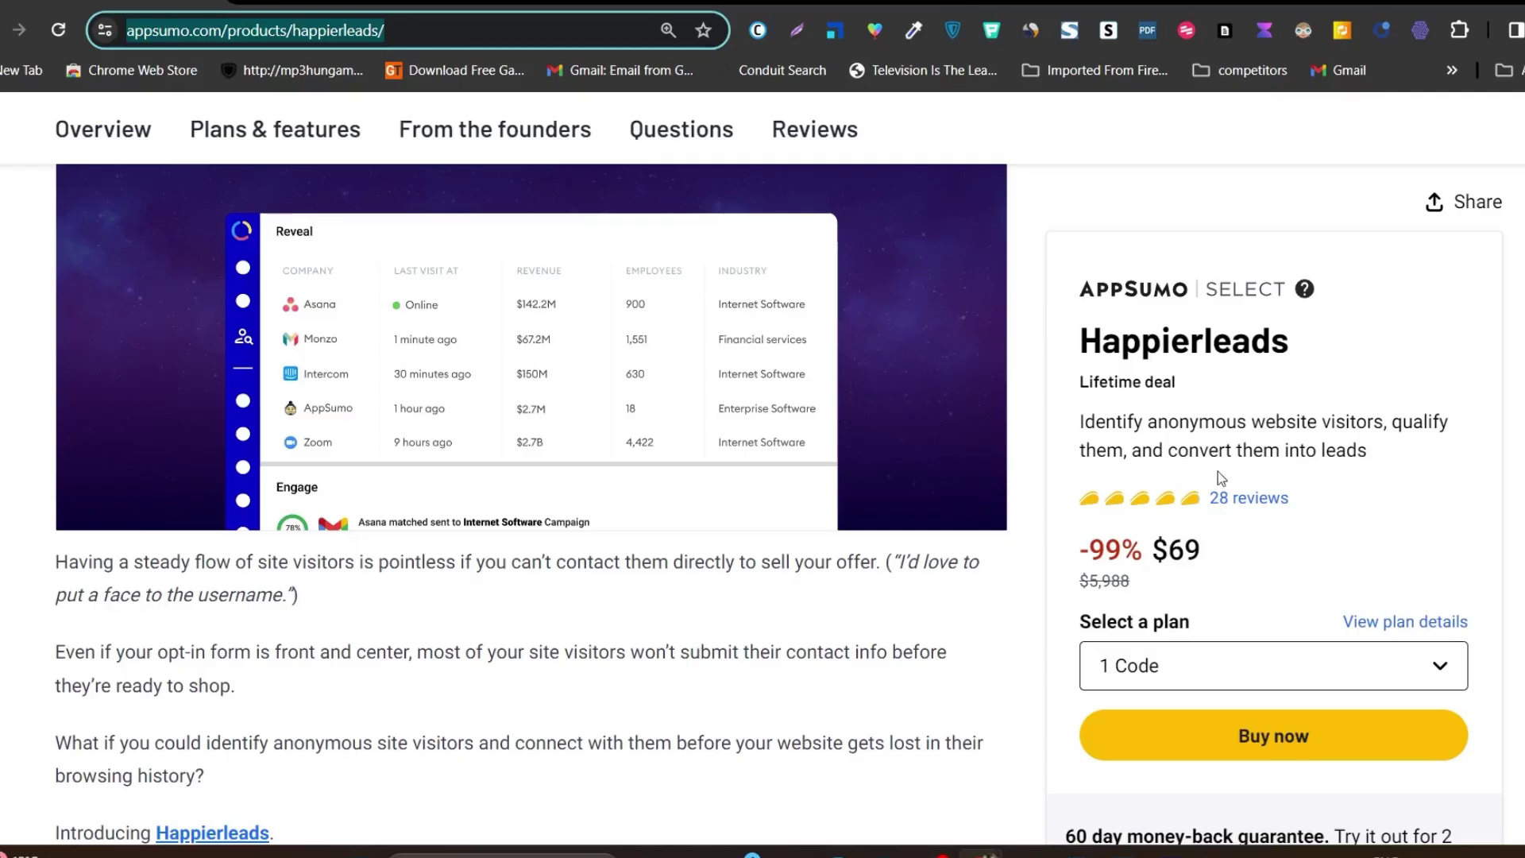
scroll(588, 534, down, 5)
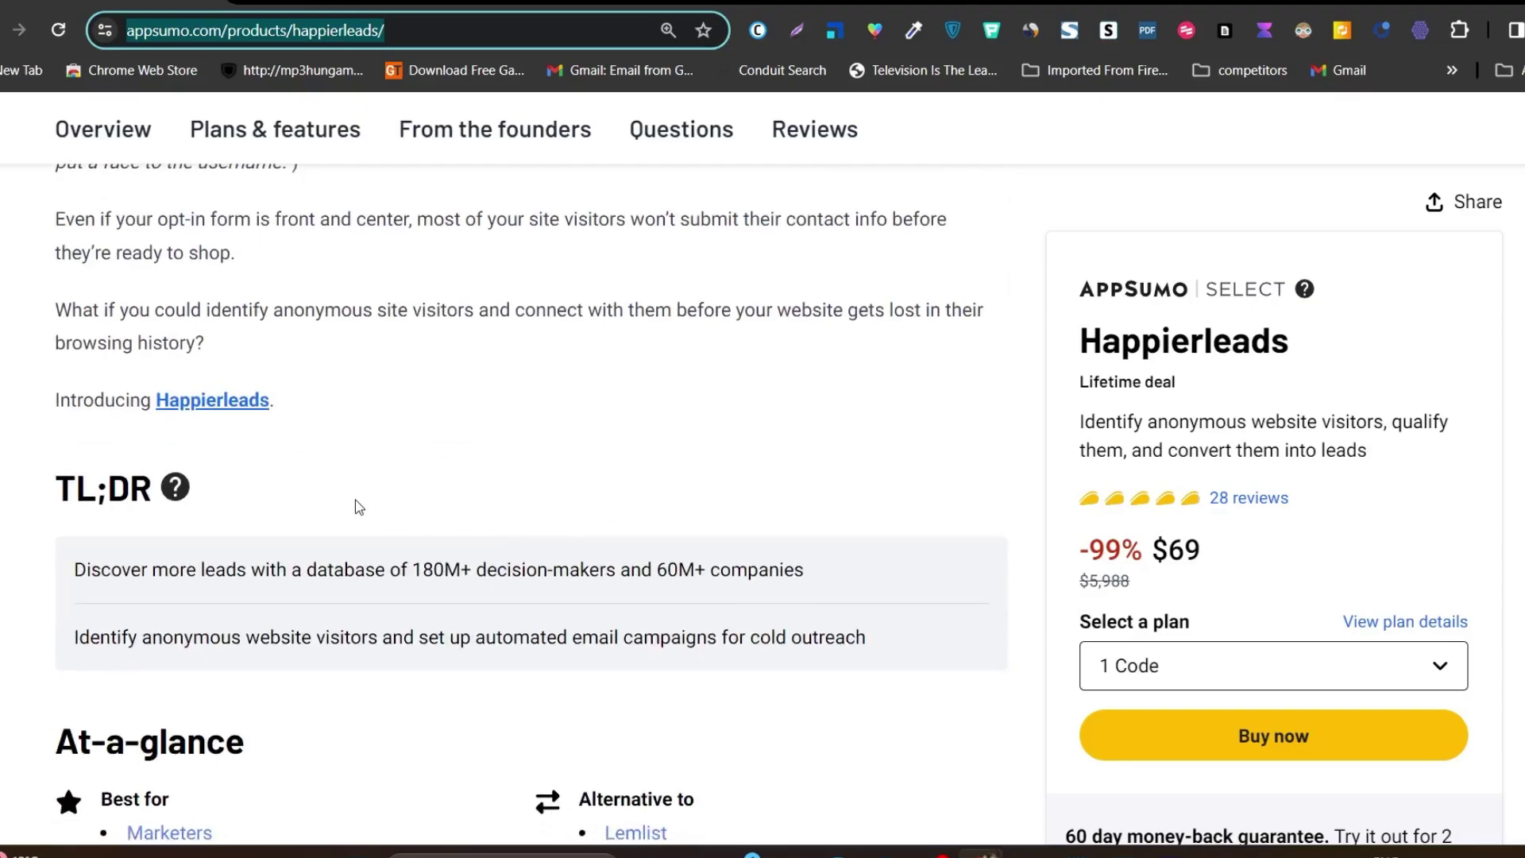
drag(413, 570, 811, 579)
click(412, 585)
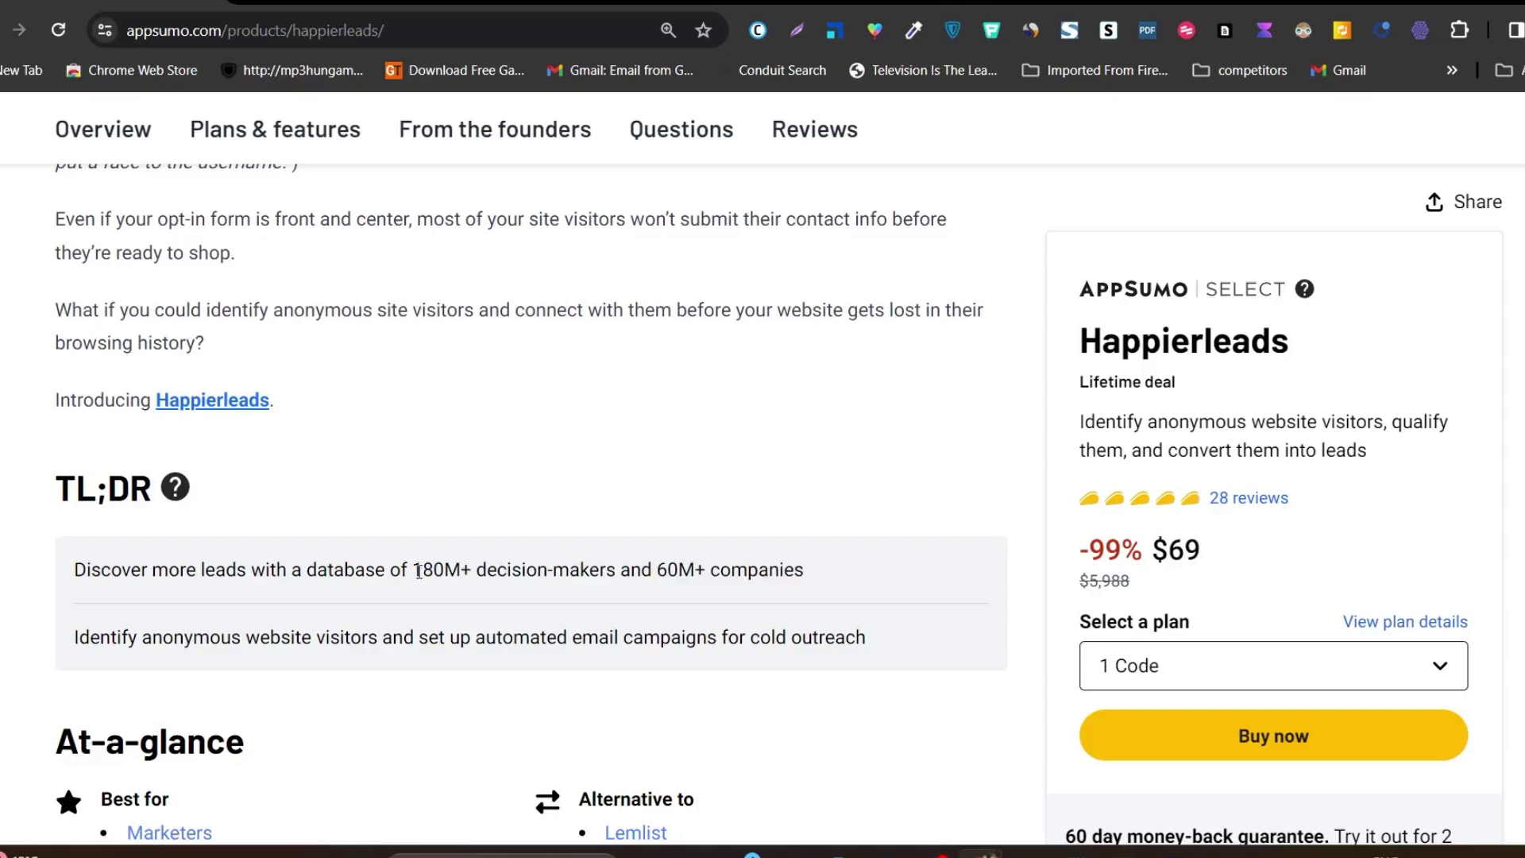
scroll(419, 571, down, 5)
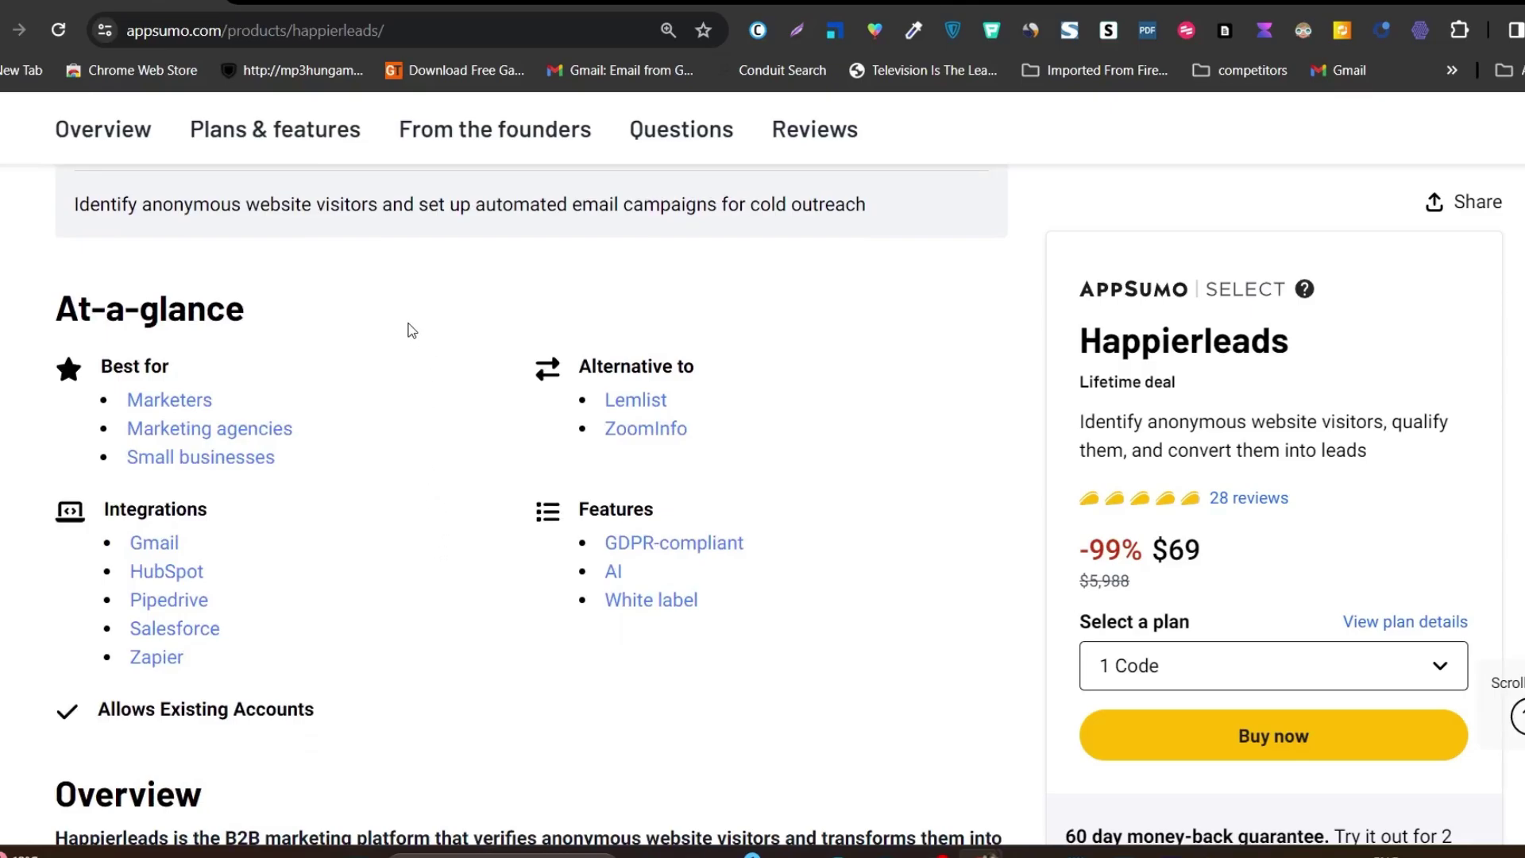
scroll(446, 409, down, 9)
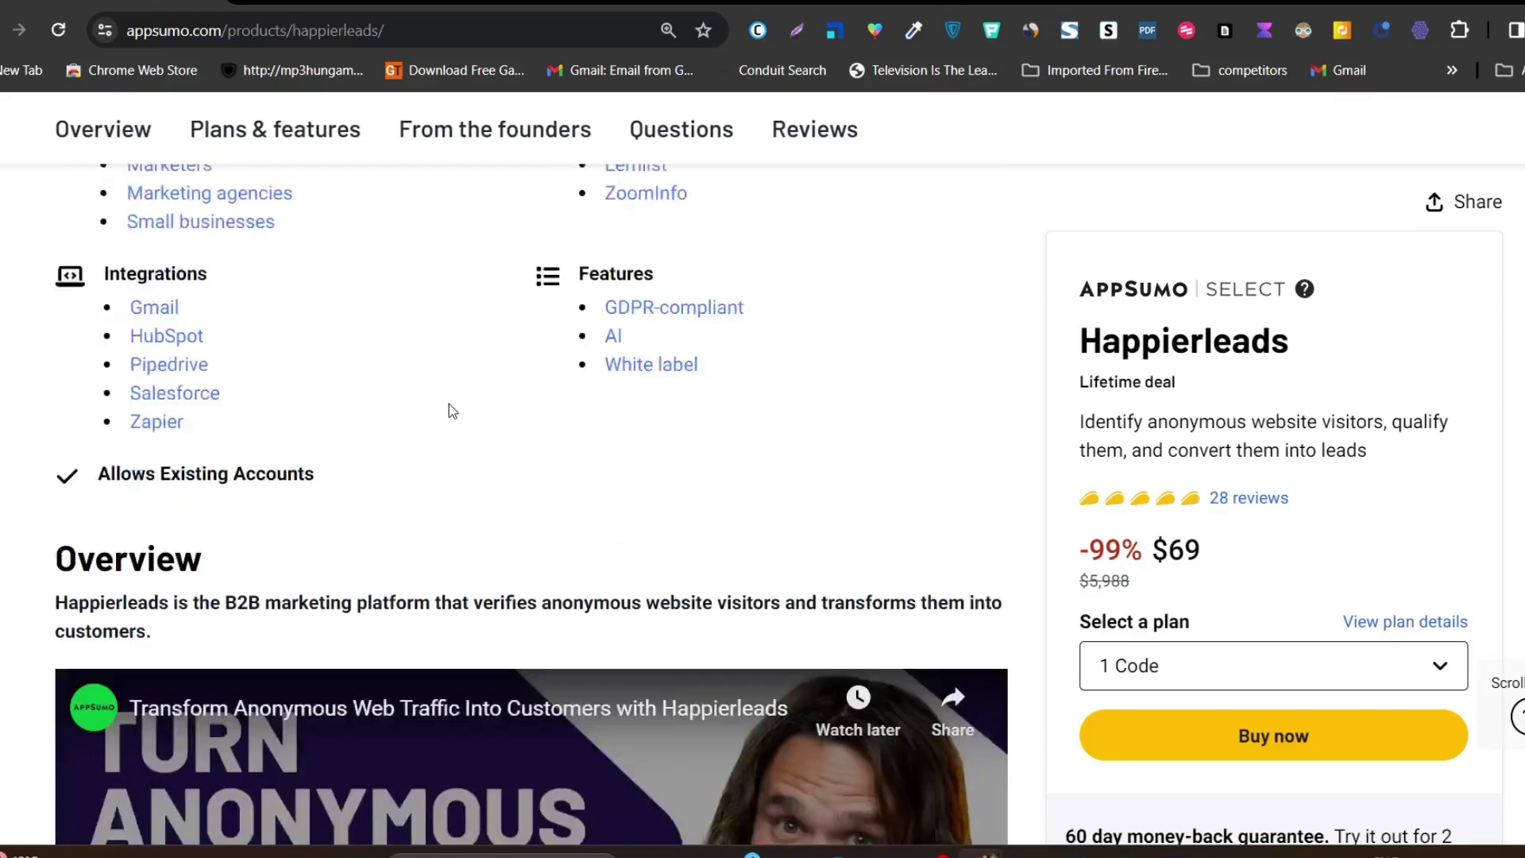
scroll(522, 576, down, 5)
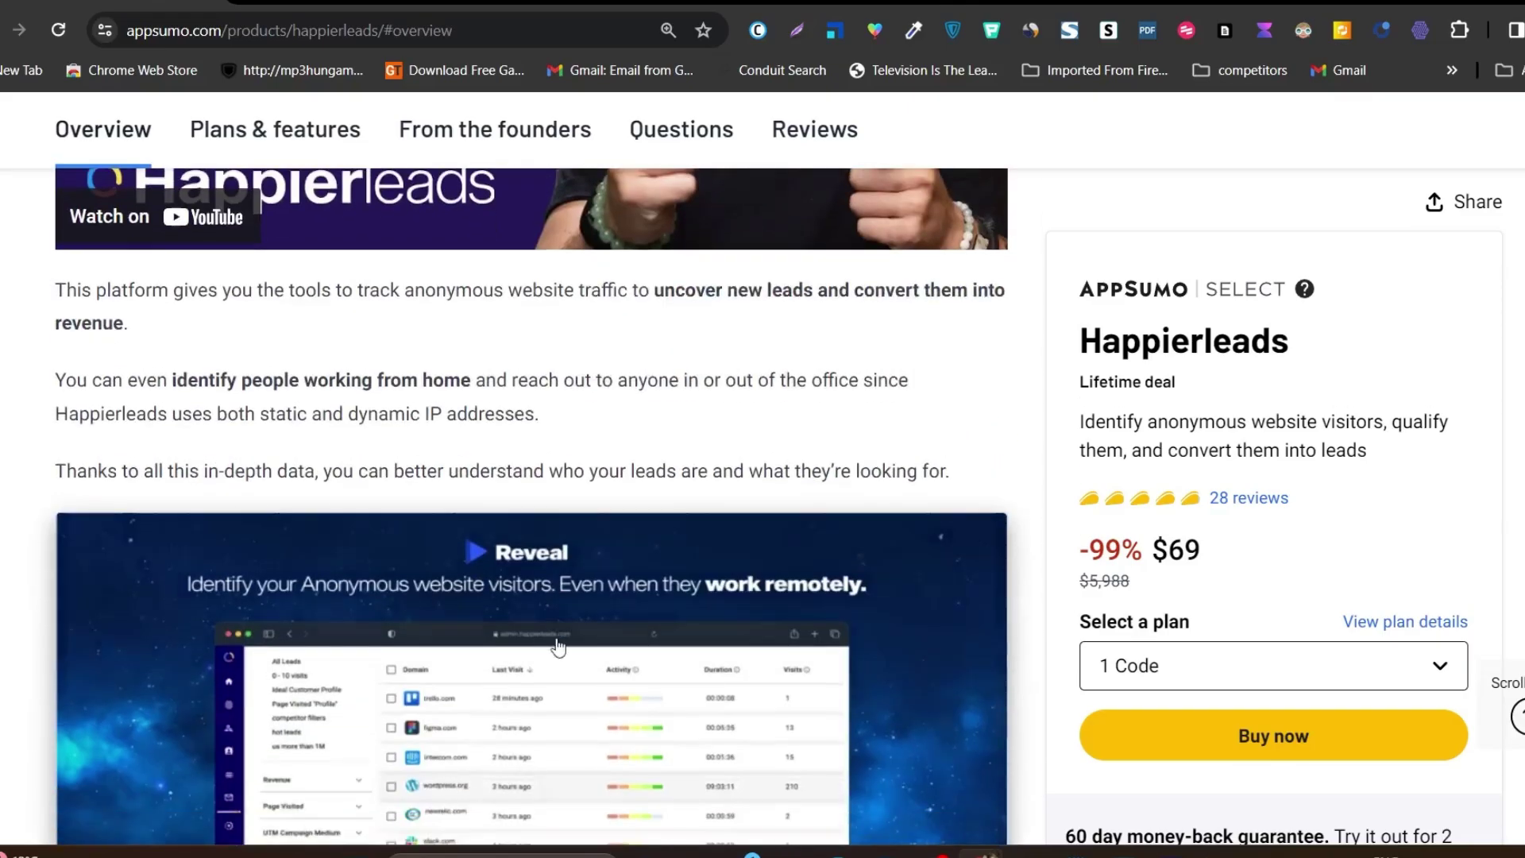
- Review the deal's plans and features, highlighting "Reveal, Engage, Prospector, and Enrich" in the features included in all plans
click(316, 145)
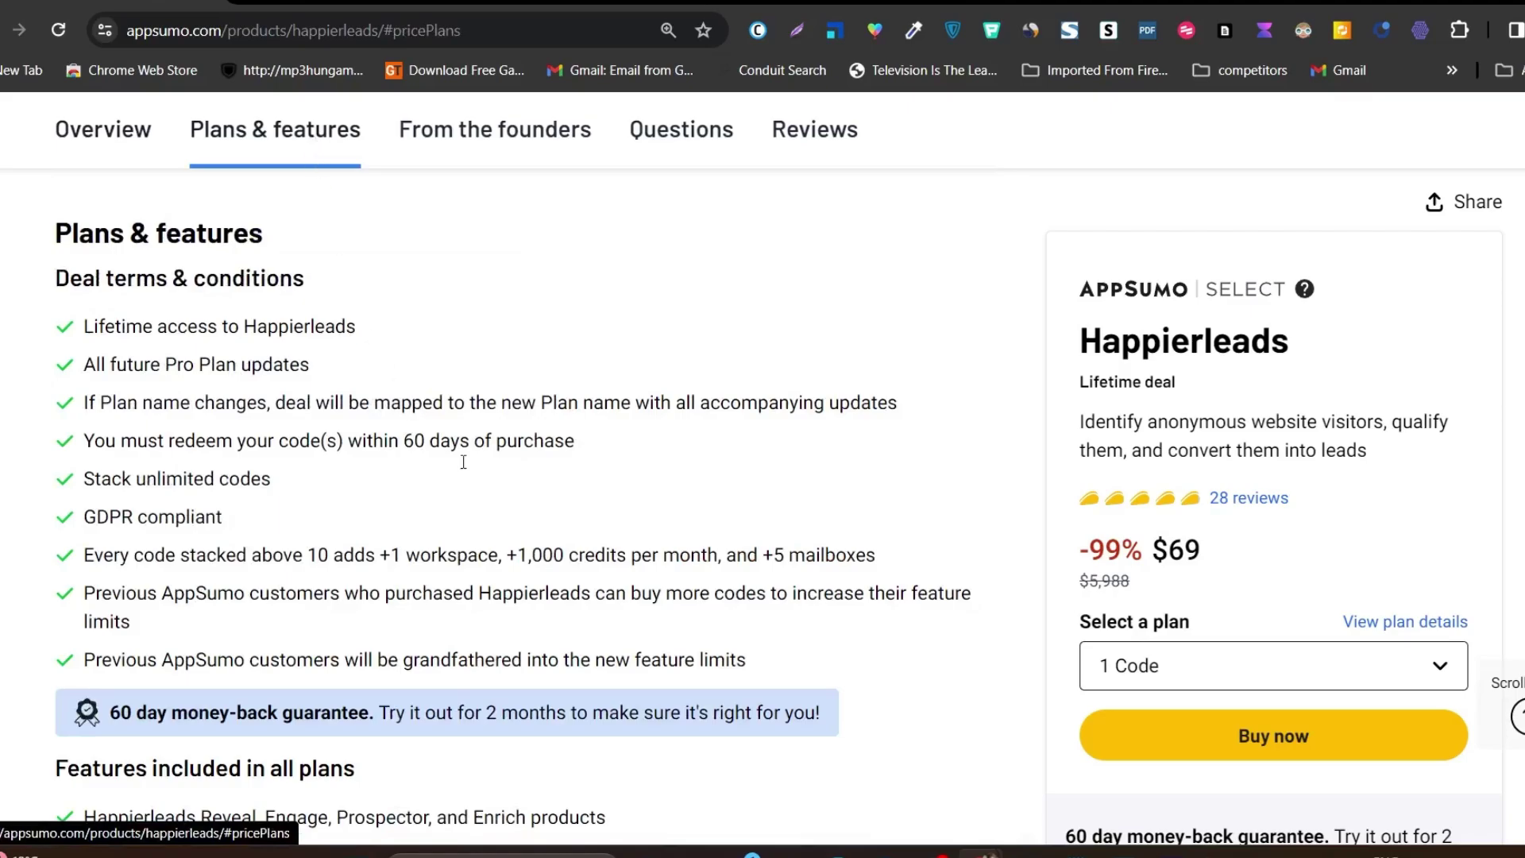
scroll(480, 482, down, 5)
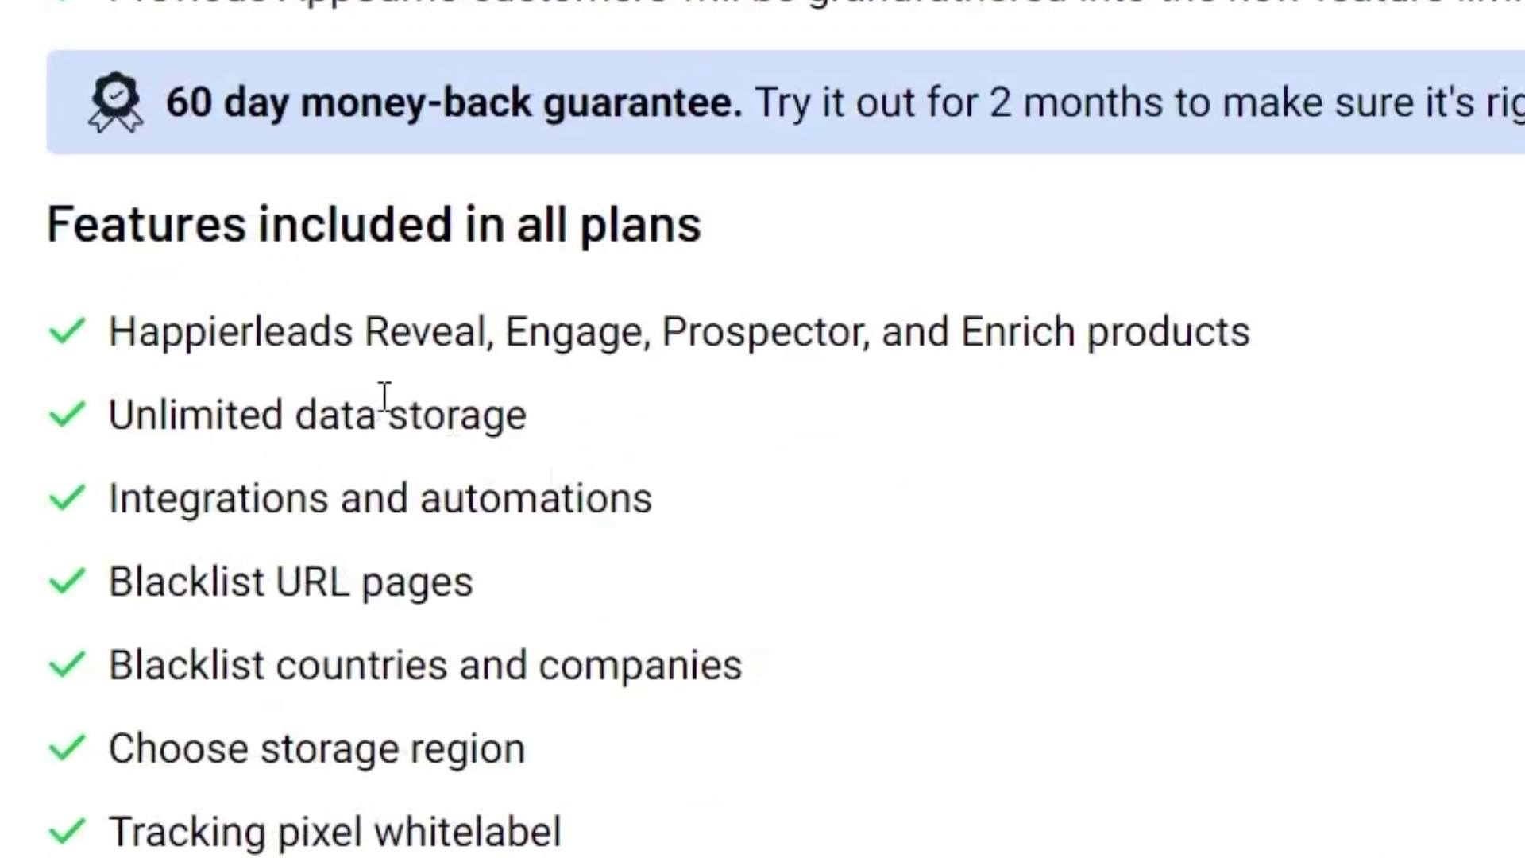
drag(202, 384, 235, 399)
drag(495, 354, 1232, 344)
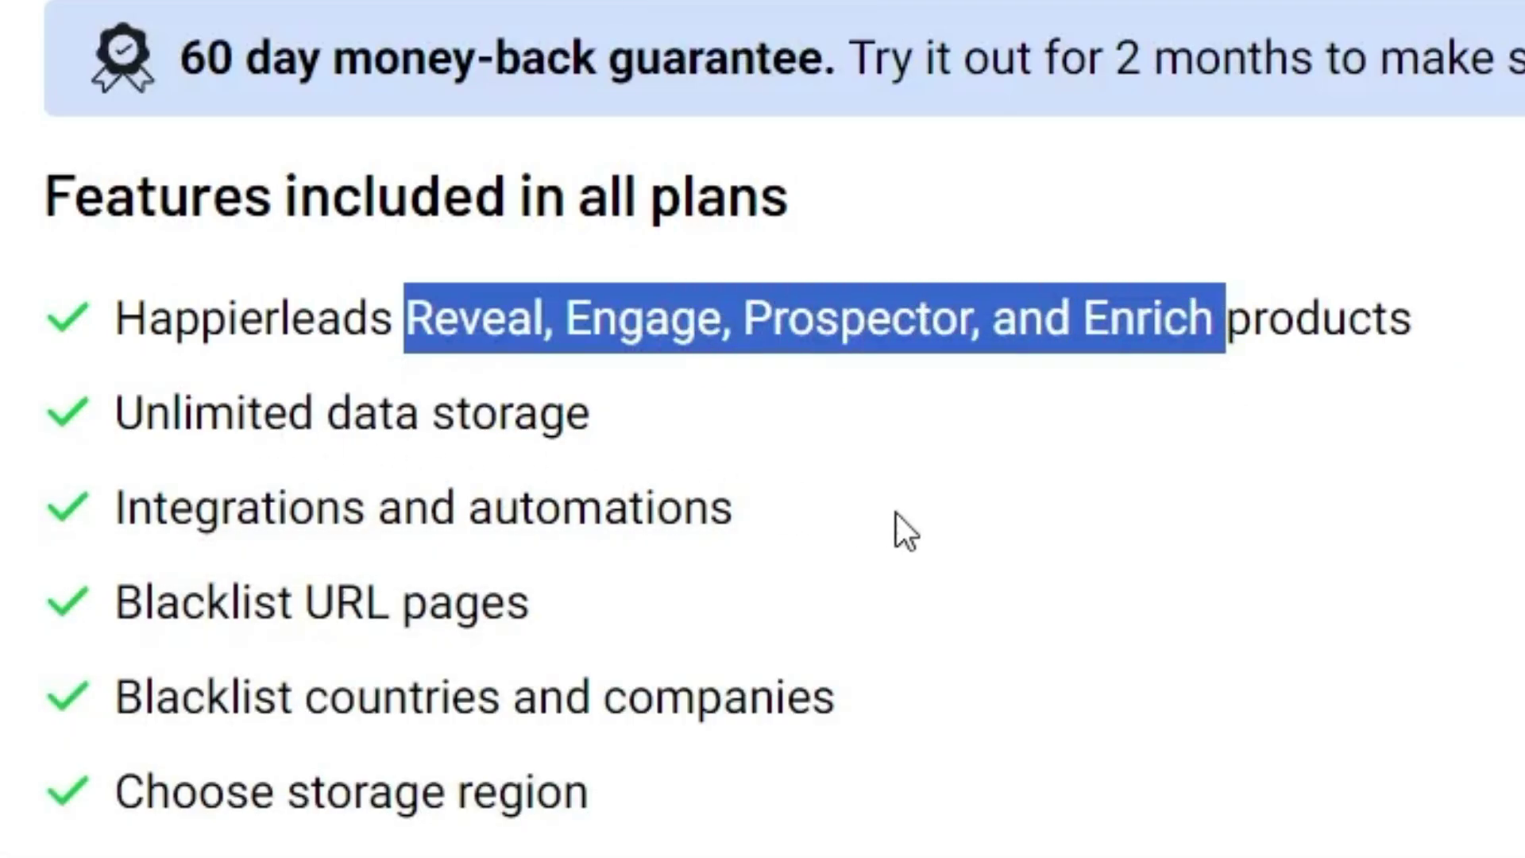
scroll(750, 303, down, 2)
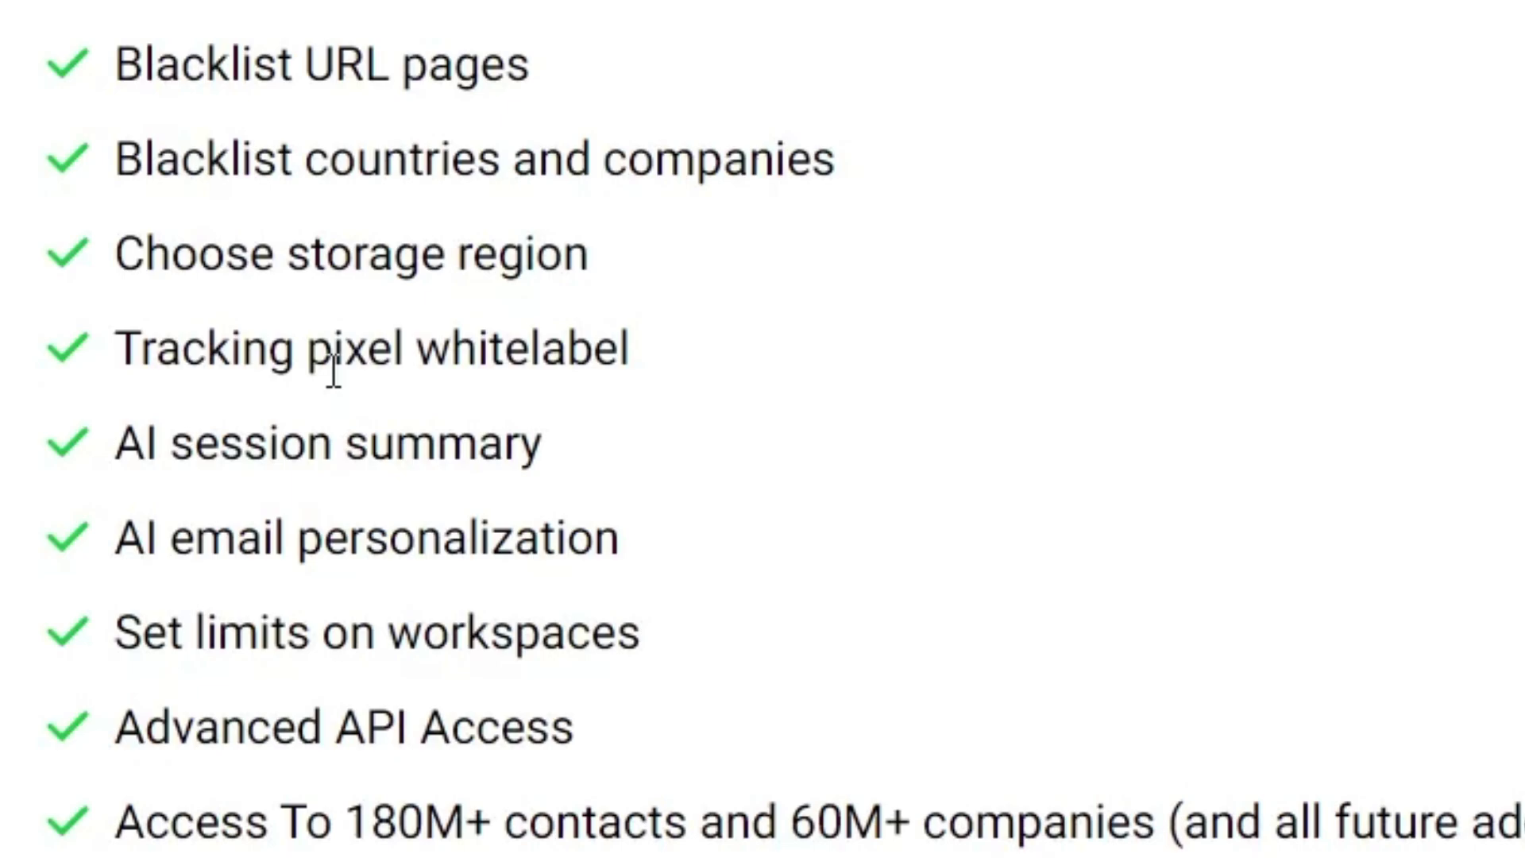
scroll(743, 476, down, 5)
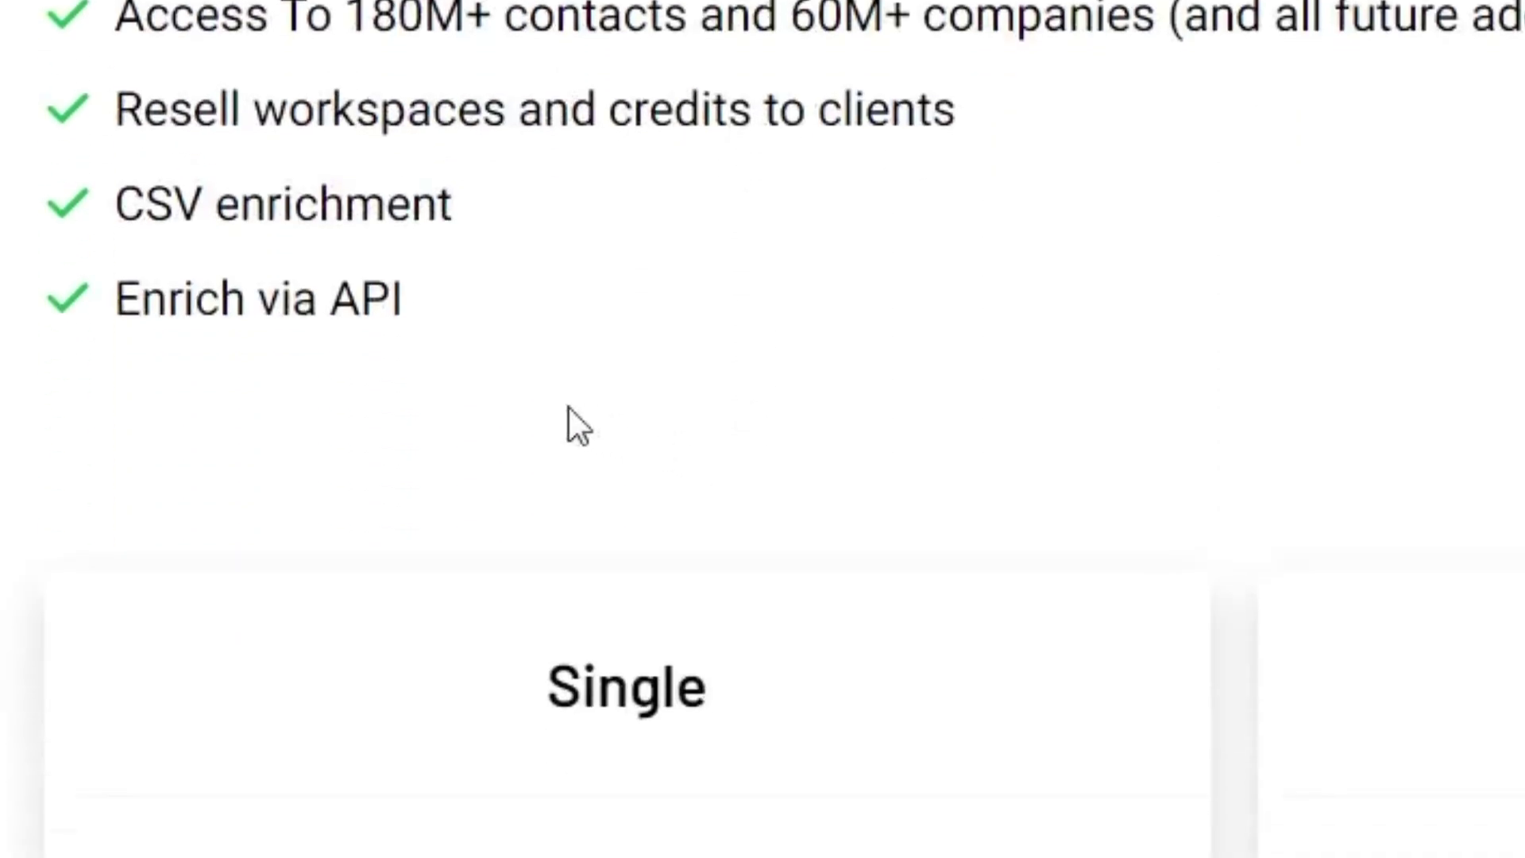
scroll(576, 426, up, 5)
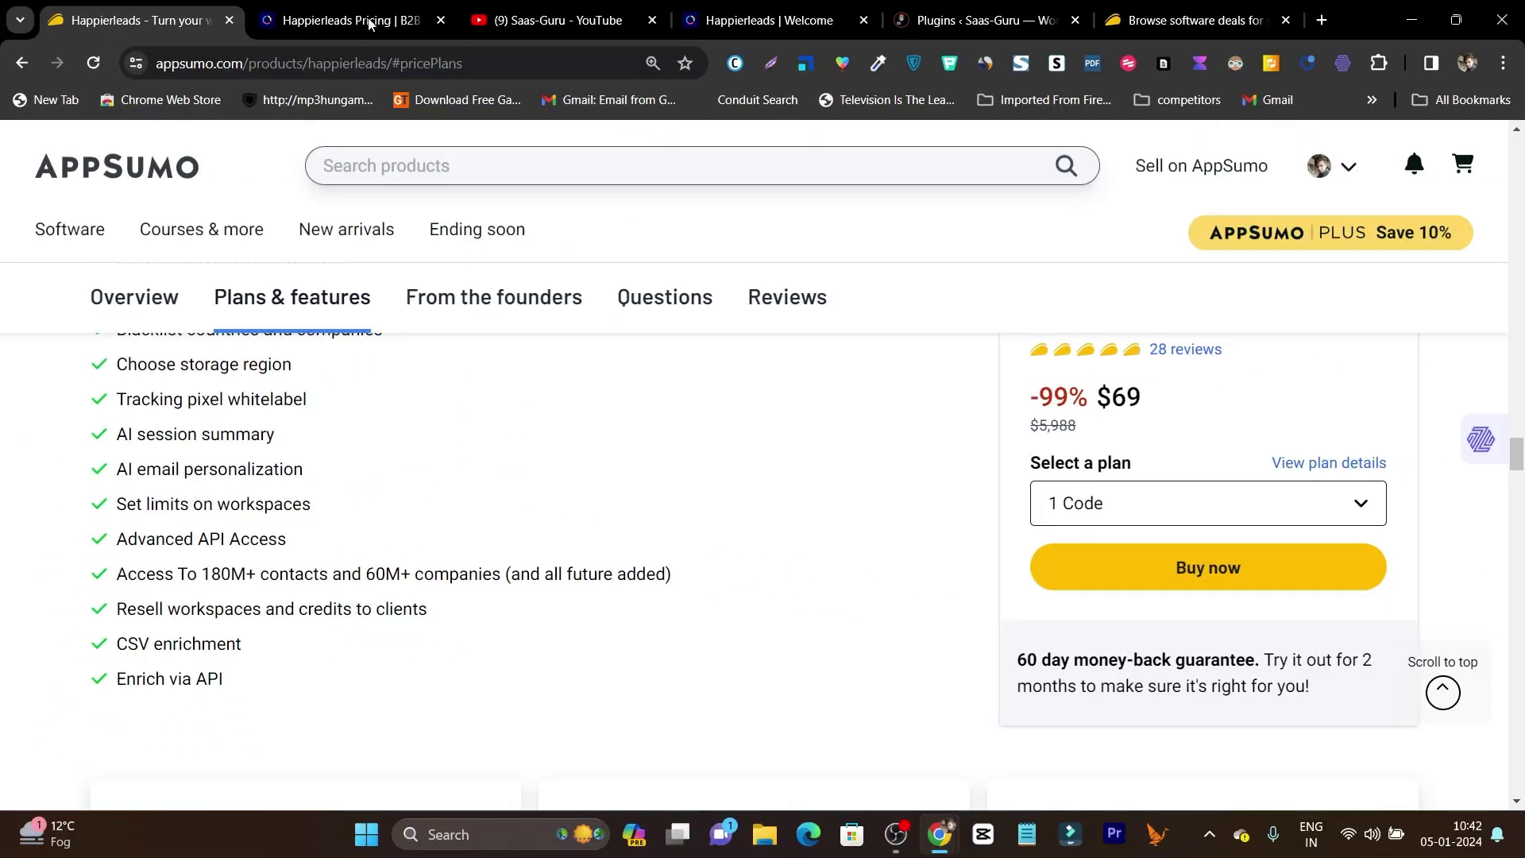
- Glance at the Happierleads pricing page and dashboard, and examine the Single, Double and Multiple plans on the AppSumo deal page
click(348, 10)
click(759, 8)
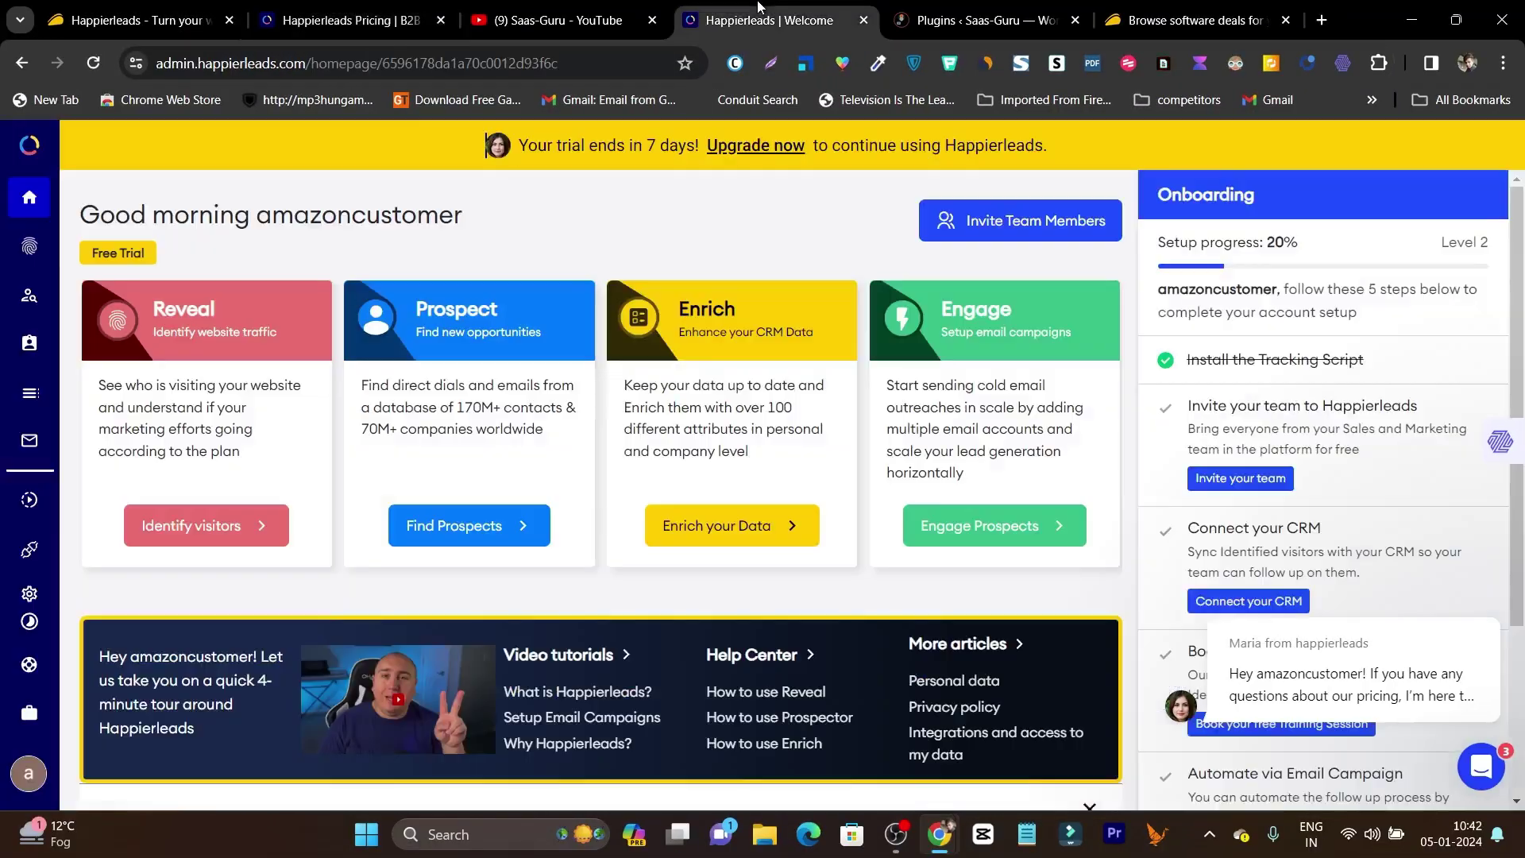
click(30, 443)
click(139, 20)
scroll(508, 411, down, 2)
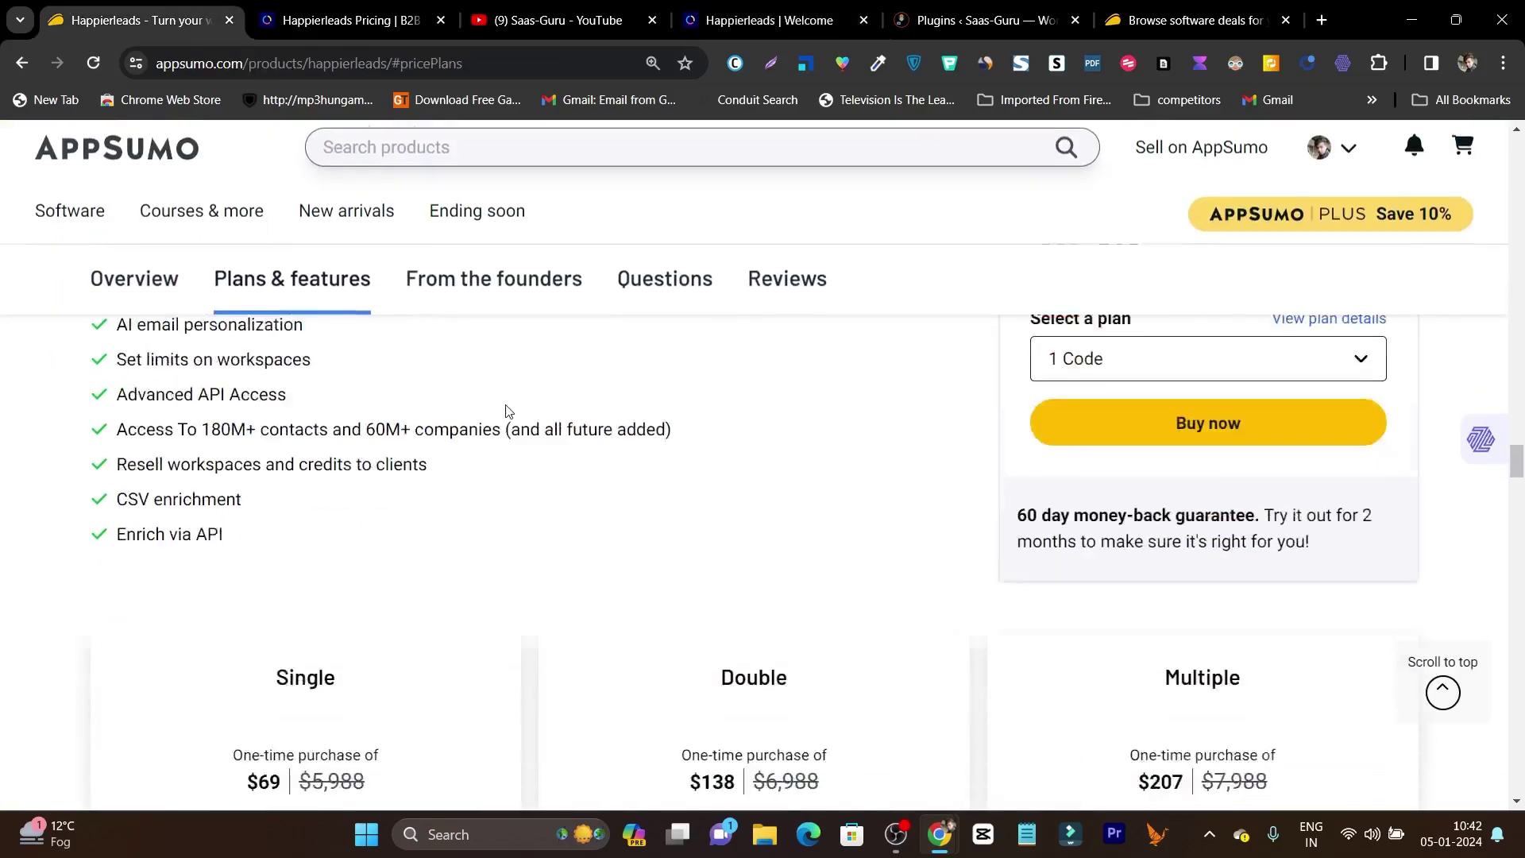
scroll(509, 411, down, 4)
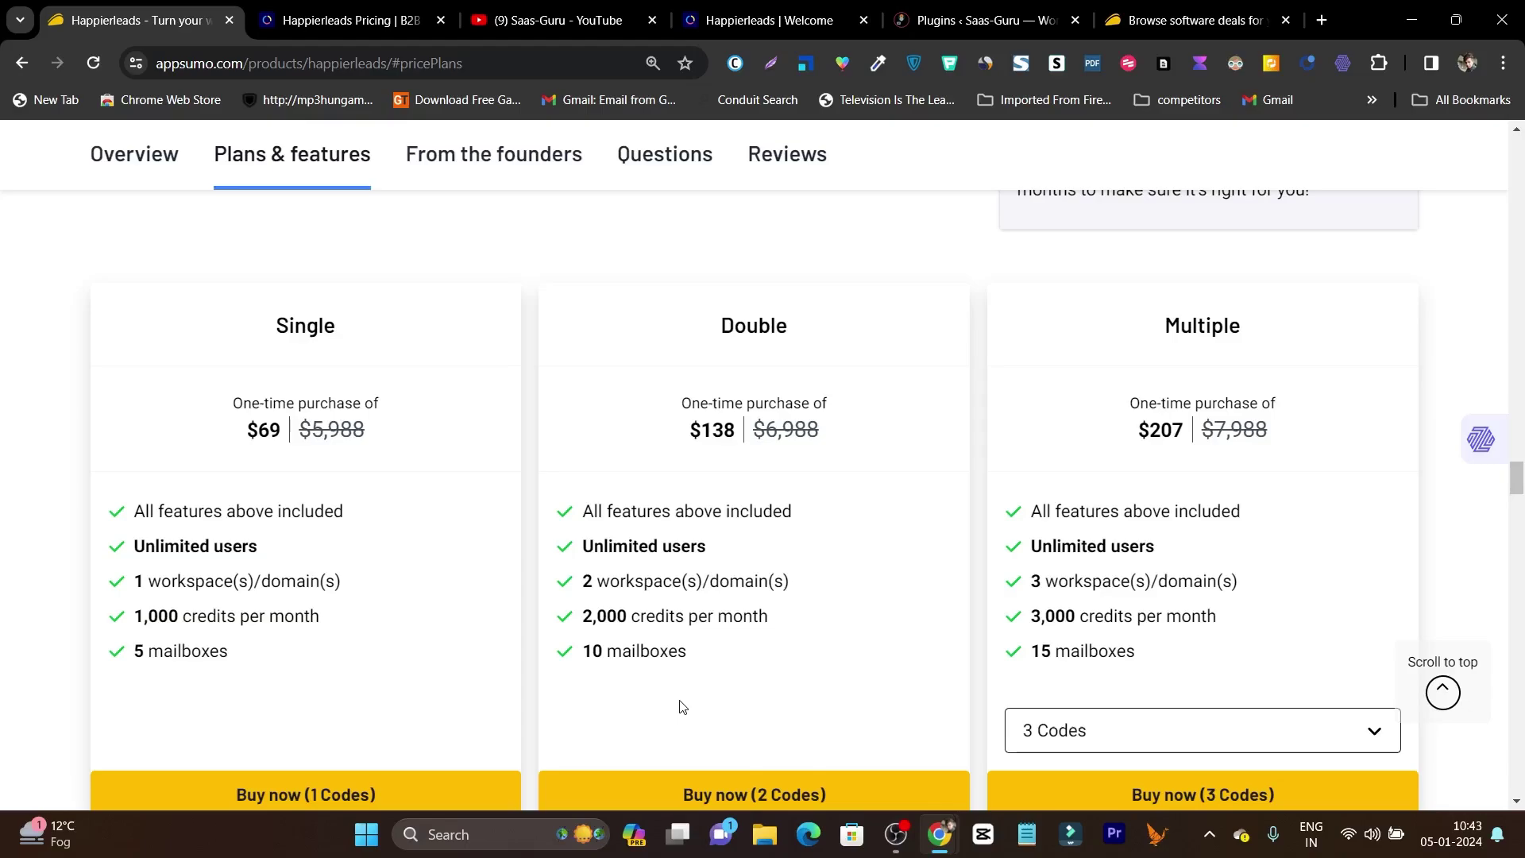
- Examine the Free Trial, Basic, Pro and Enterprise plans on the Happierleads pricing page for comparison
click(341, 20)
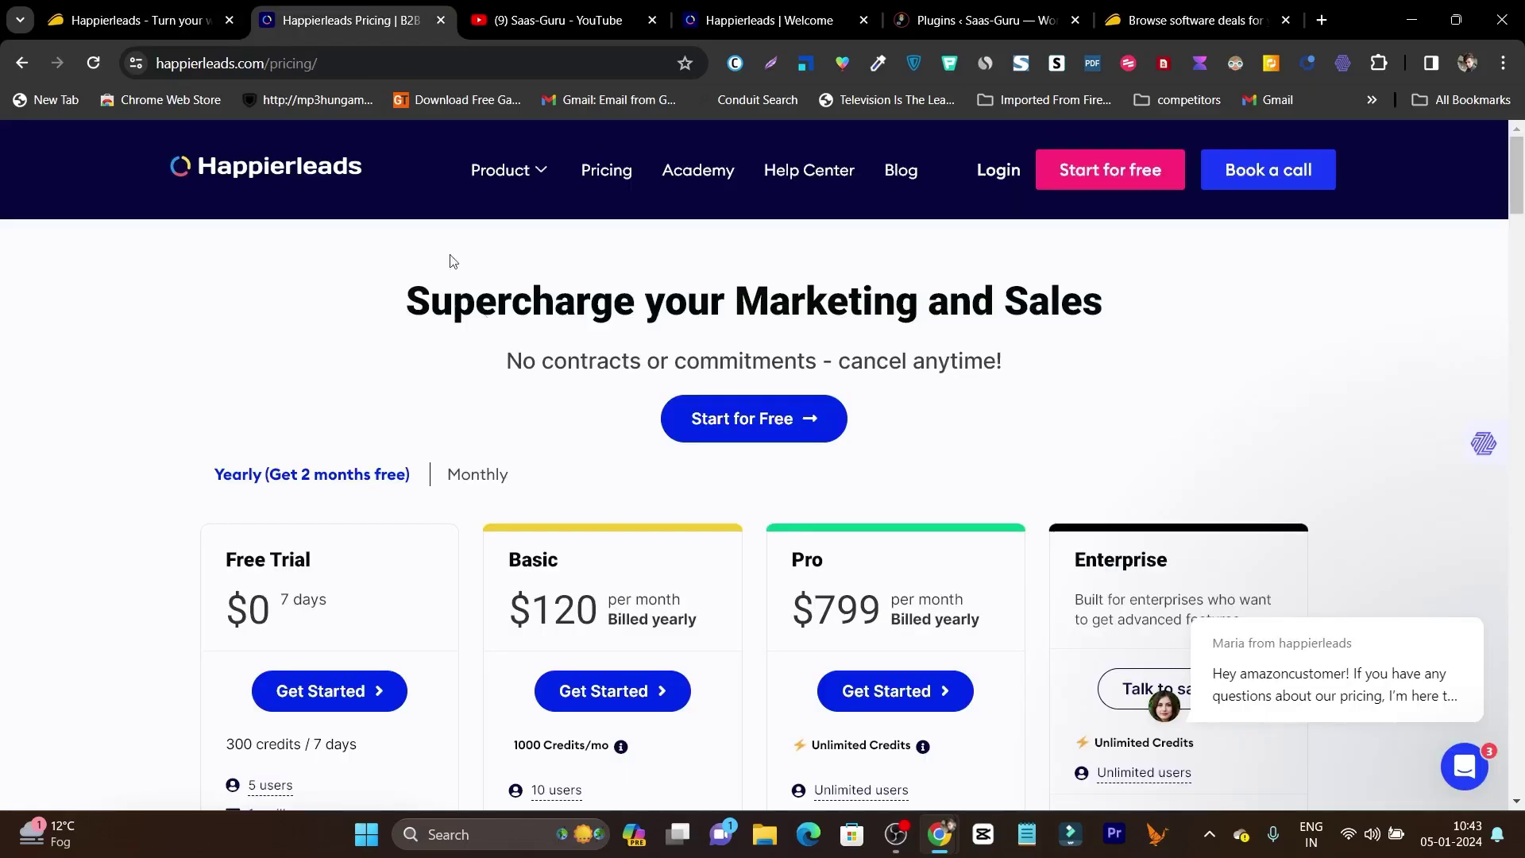
scroll(942, 679, down, 4)
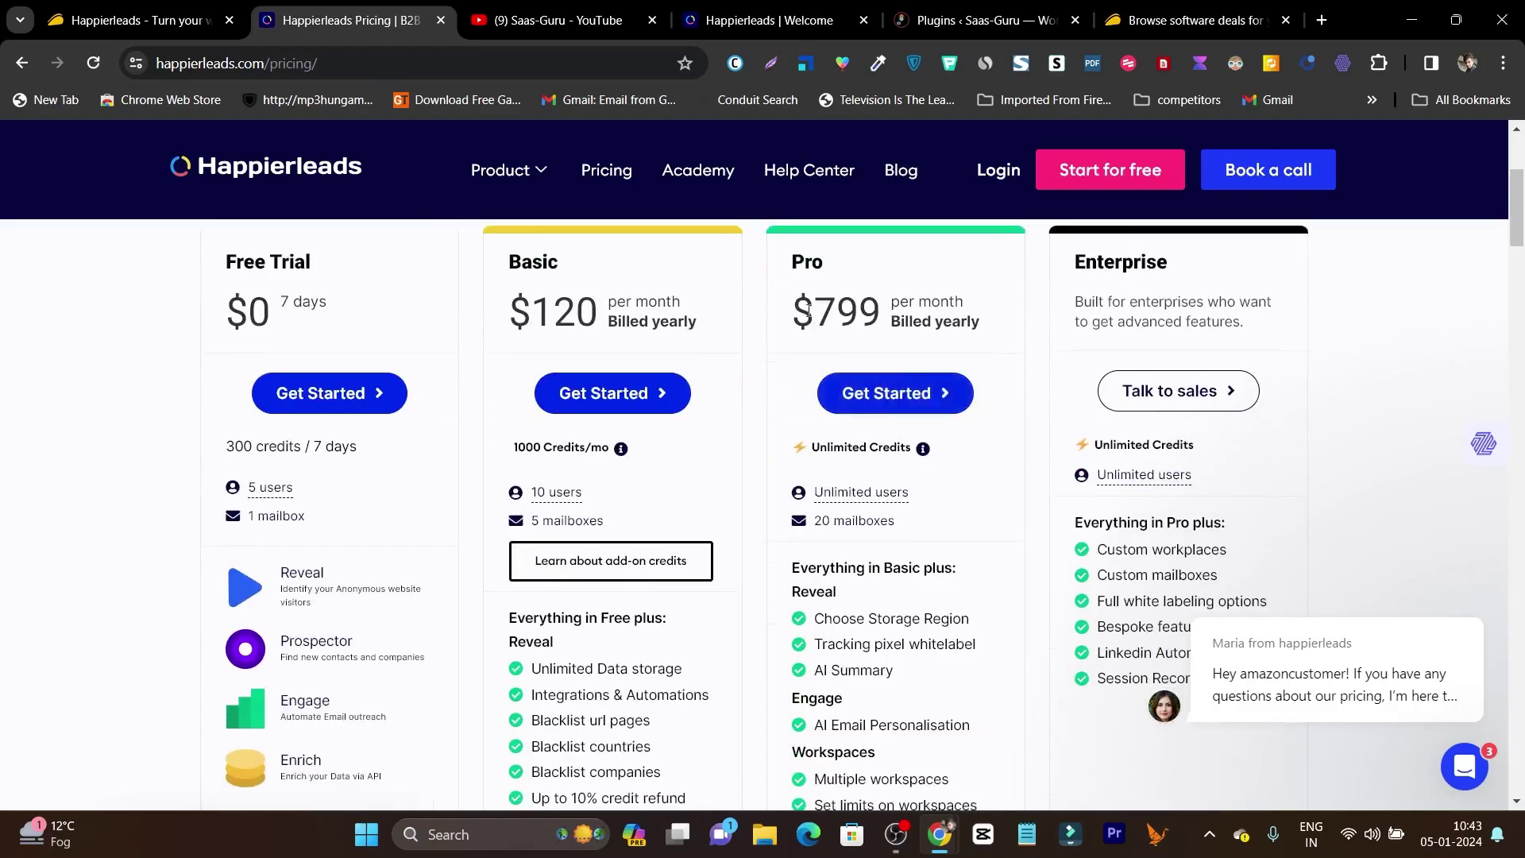
scroll(834, 642, down, 4)
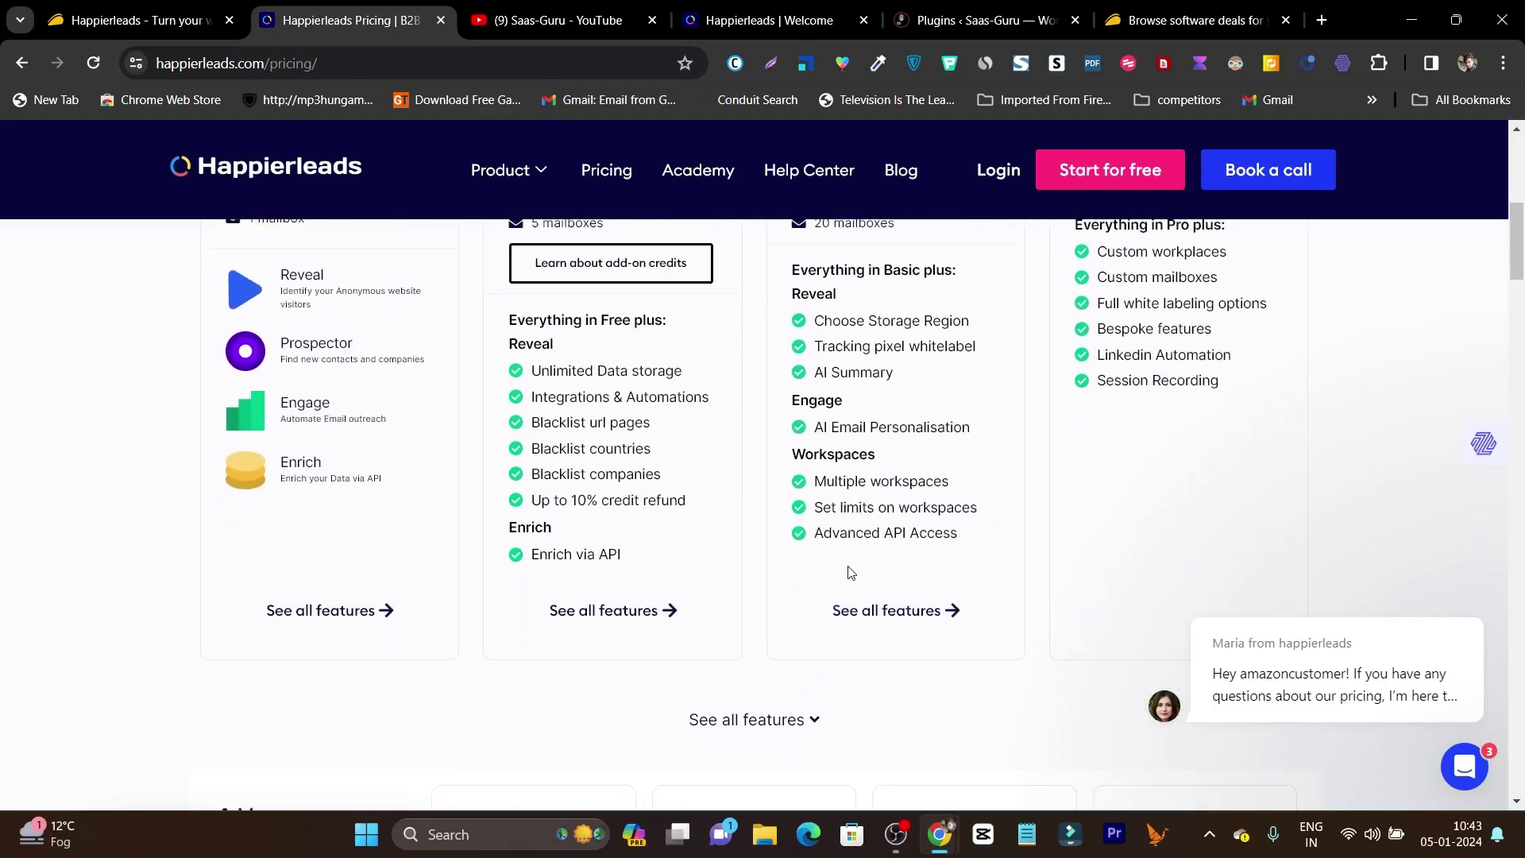
scroll(894, 524, up, 4)
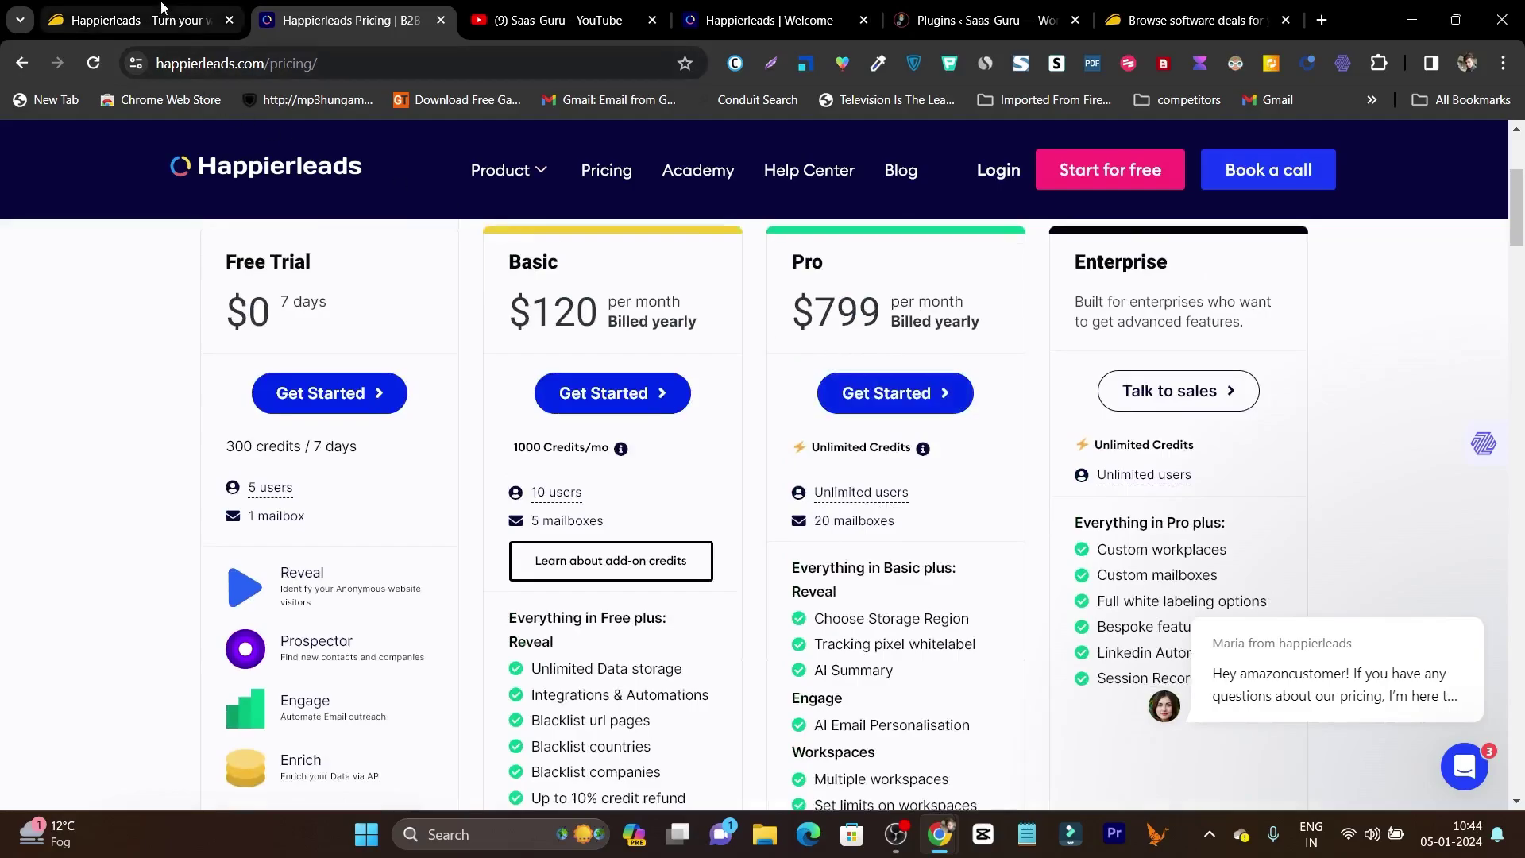
- Return to the AppSumo deal page, highlight the 60 day money-back guarantee text, and recheck the included features
click(183, 20)
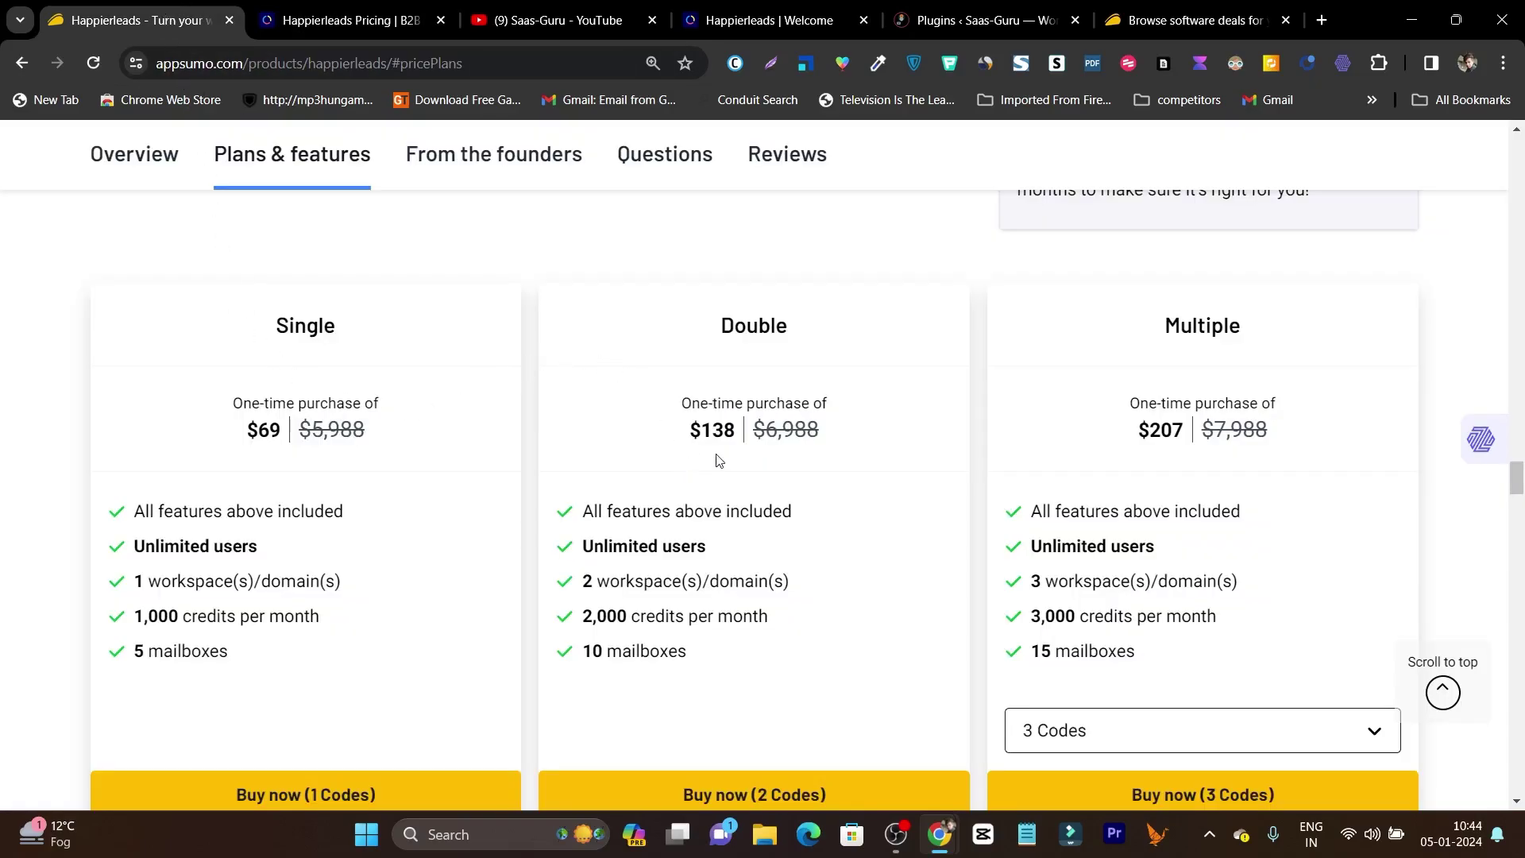
scroll(913, 548, up, 4)
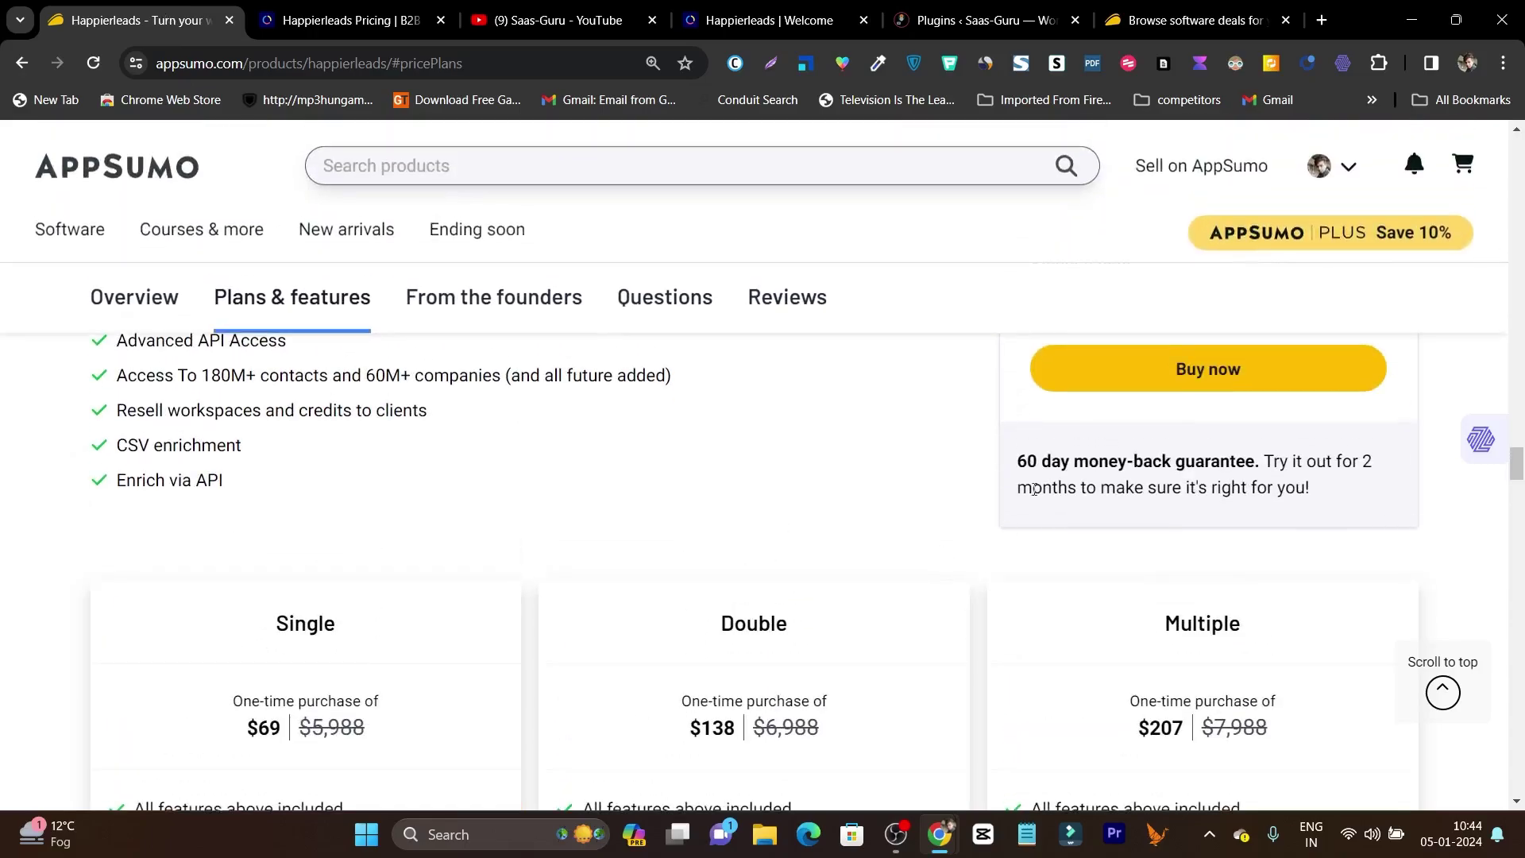
drag(1012, 471, 1348, 498)
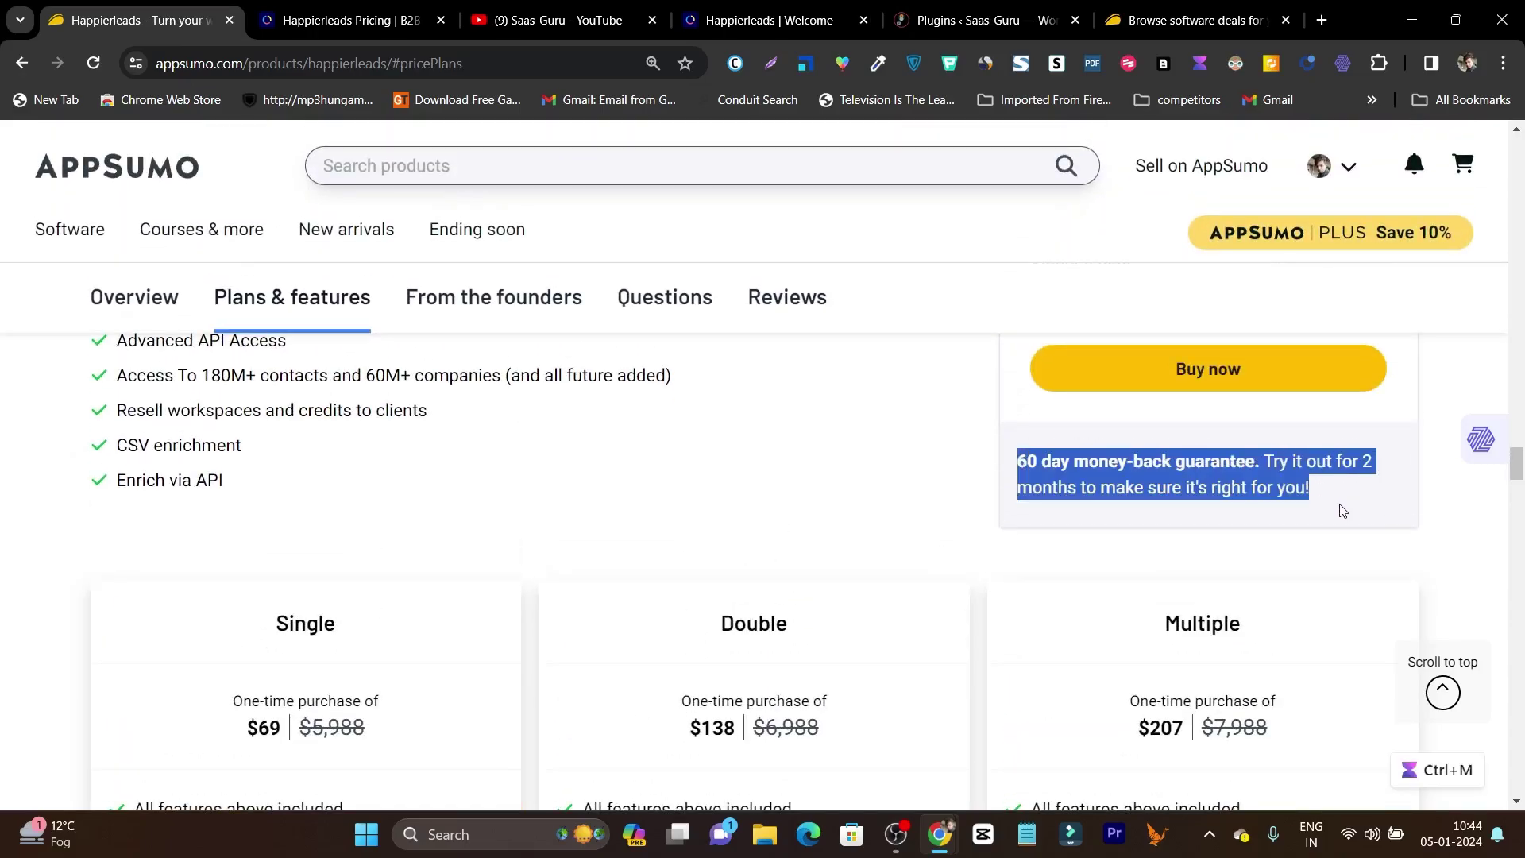
scroll(893, 542, up, 5)
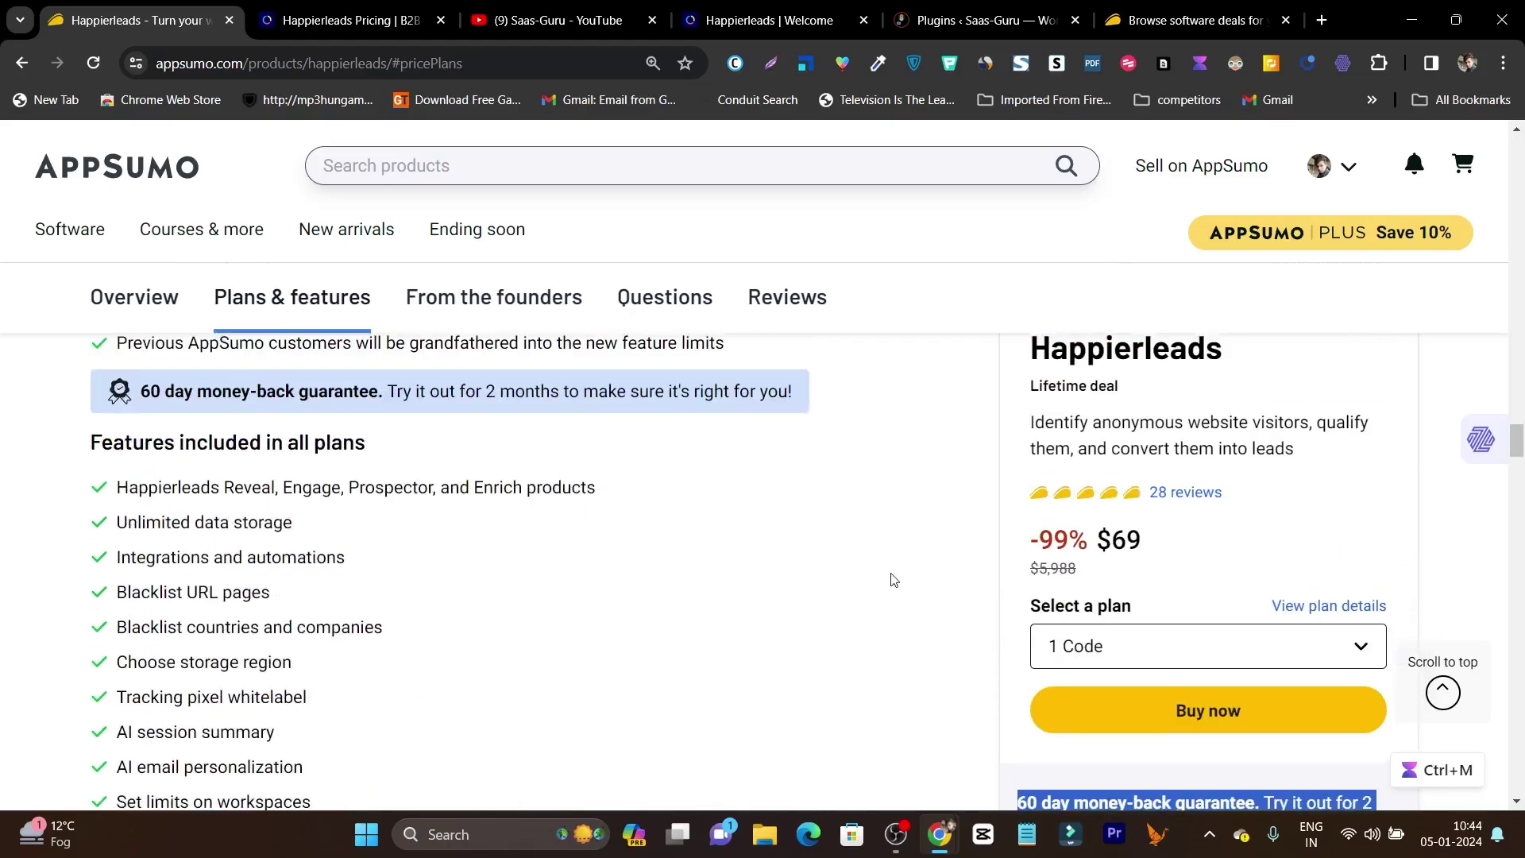
scroll(893, 580, down, 4)
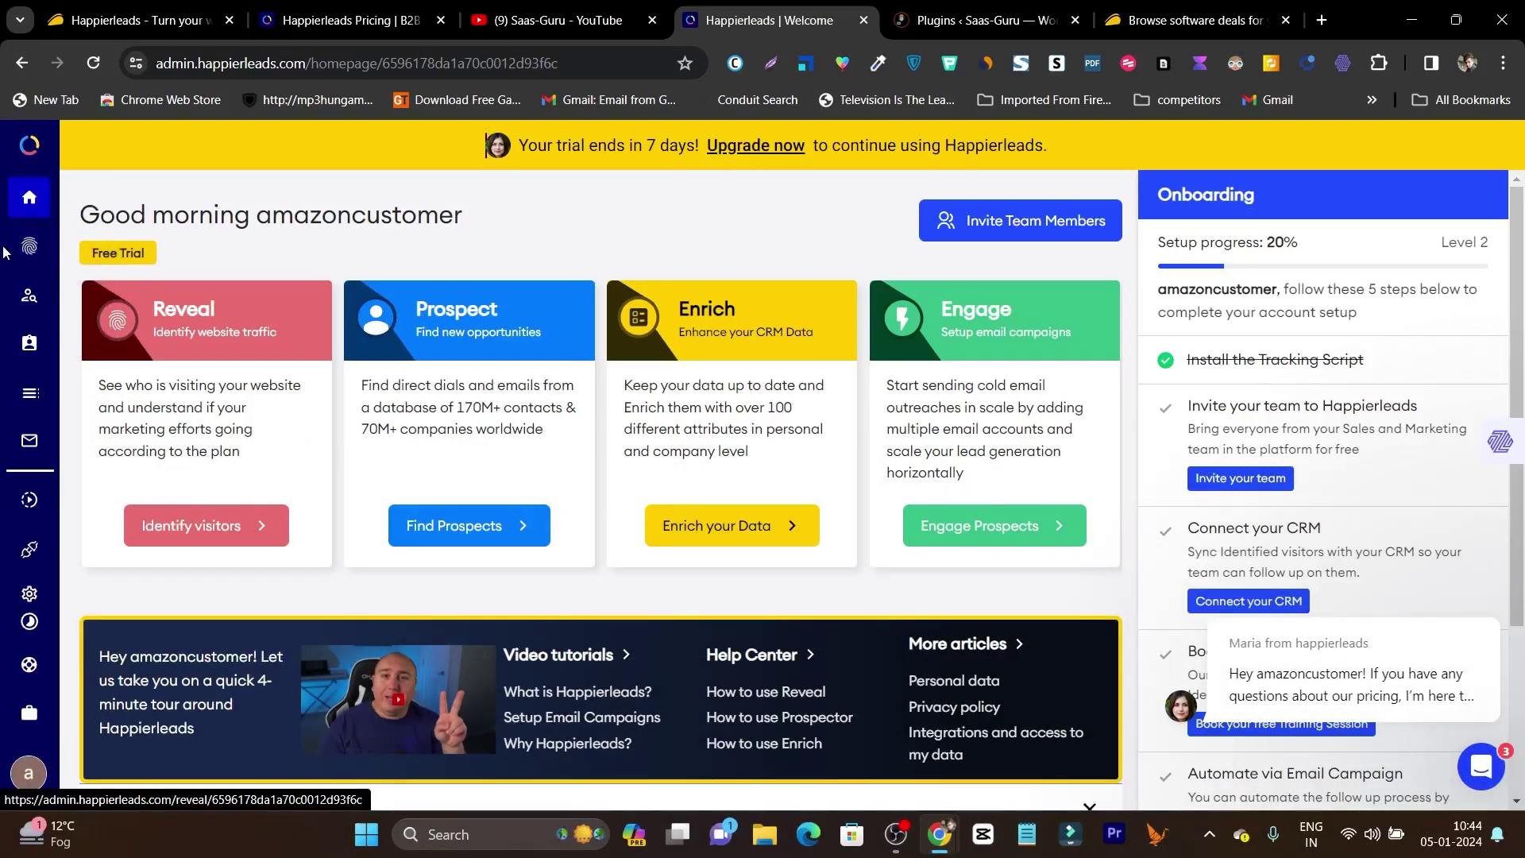
- Open Reveal in the Happierleads dashboard and view its segments, filters and leads list
click(20, 251)
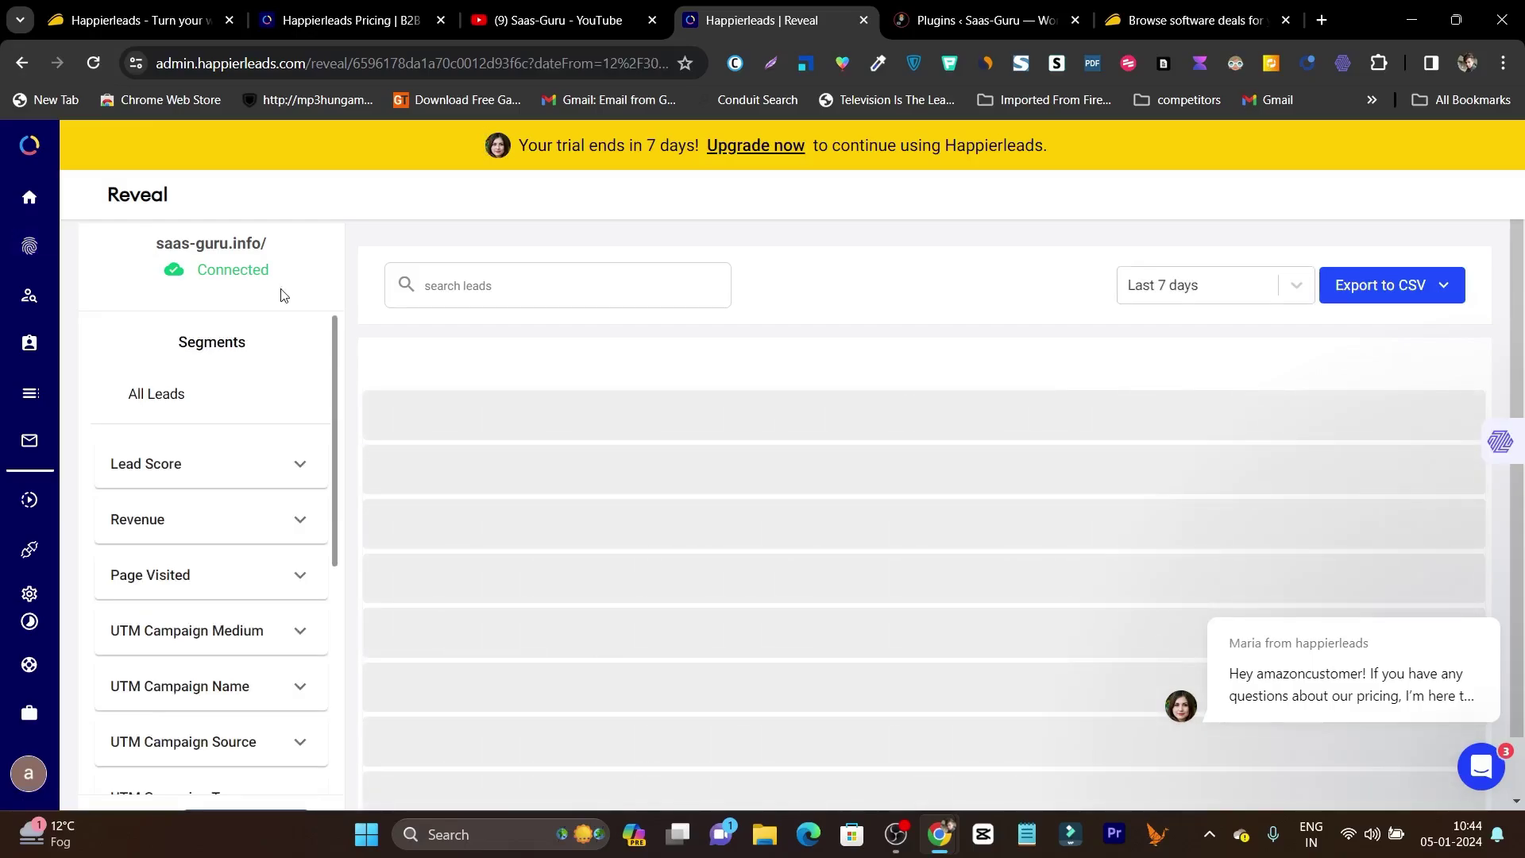
scroll(335, 276, down, 1)
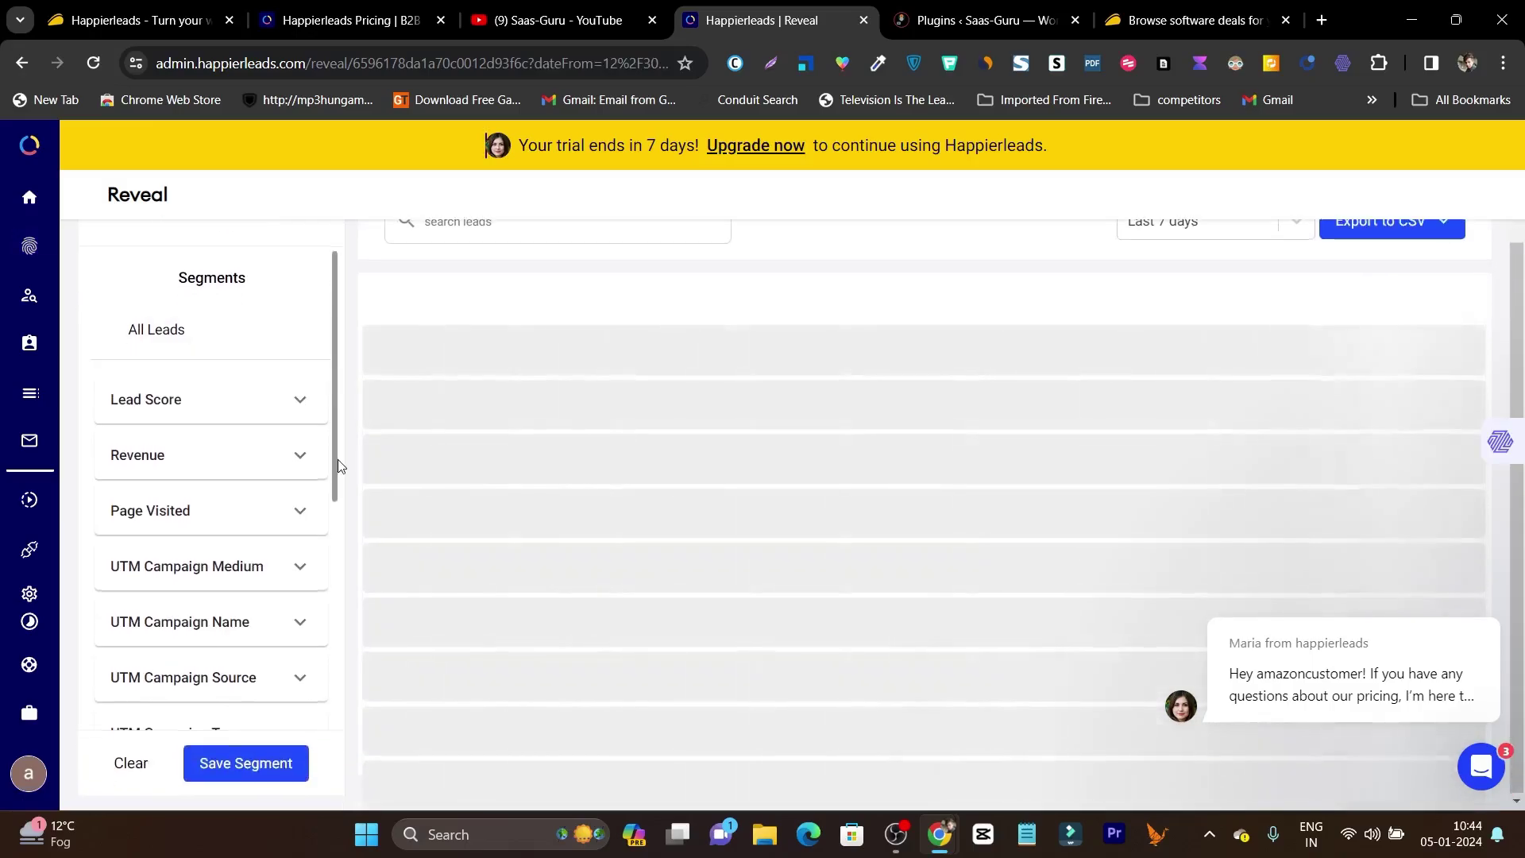
scroll(337, 461, up, 1)
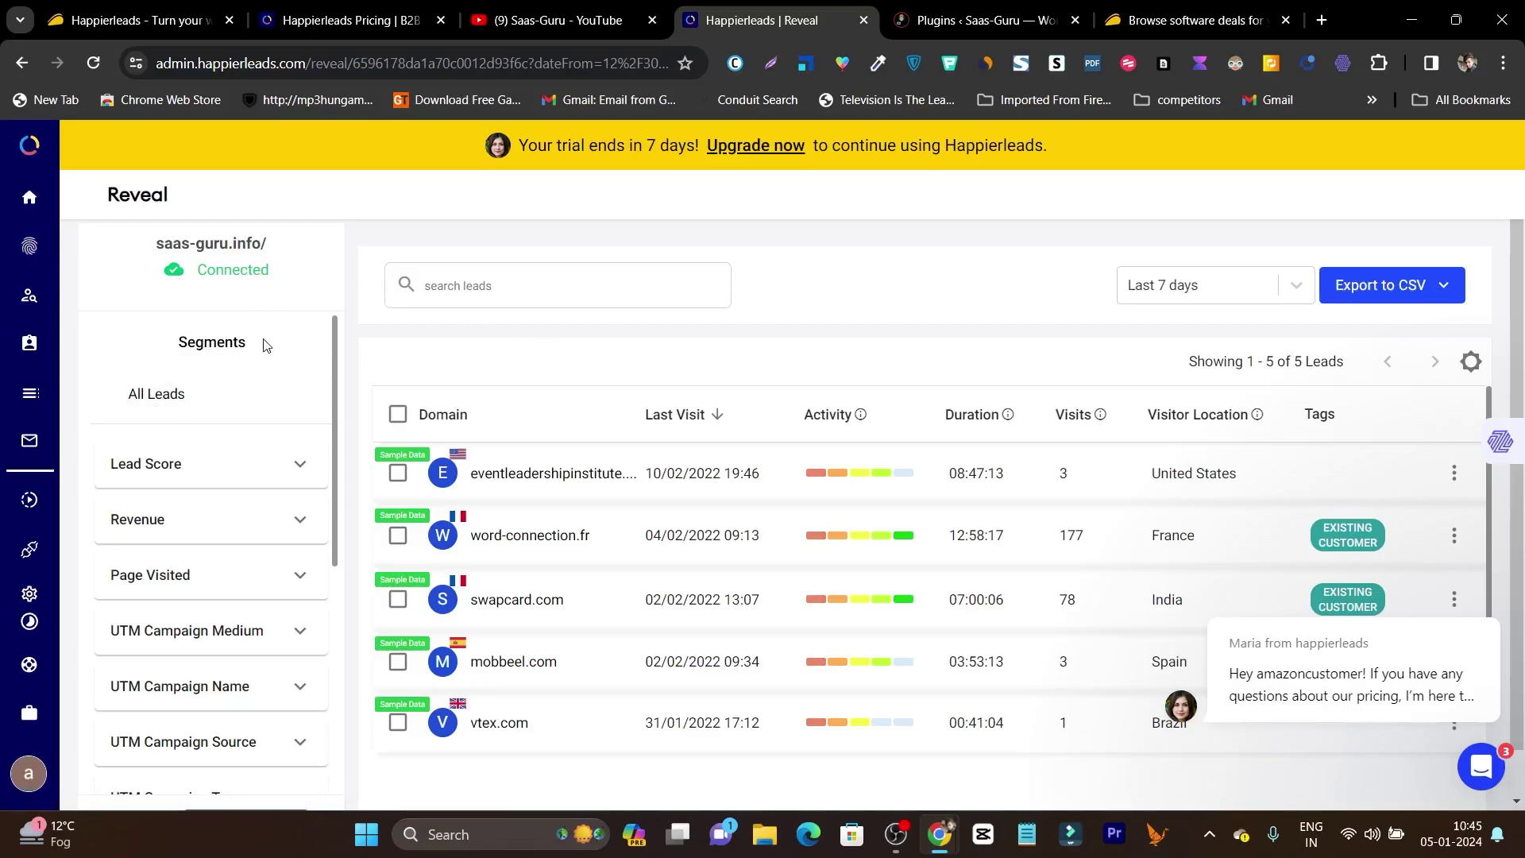
- Switch to the Saas-Guru WordPress admin and find the Happierleads plugin in the installed plugins list
click(984, 6)
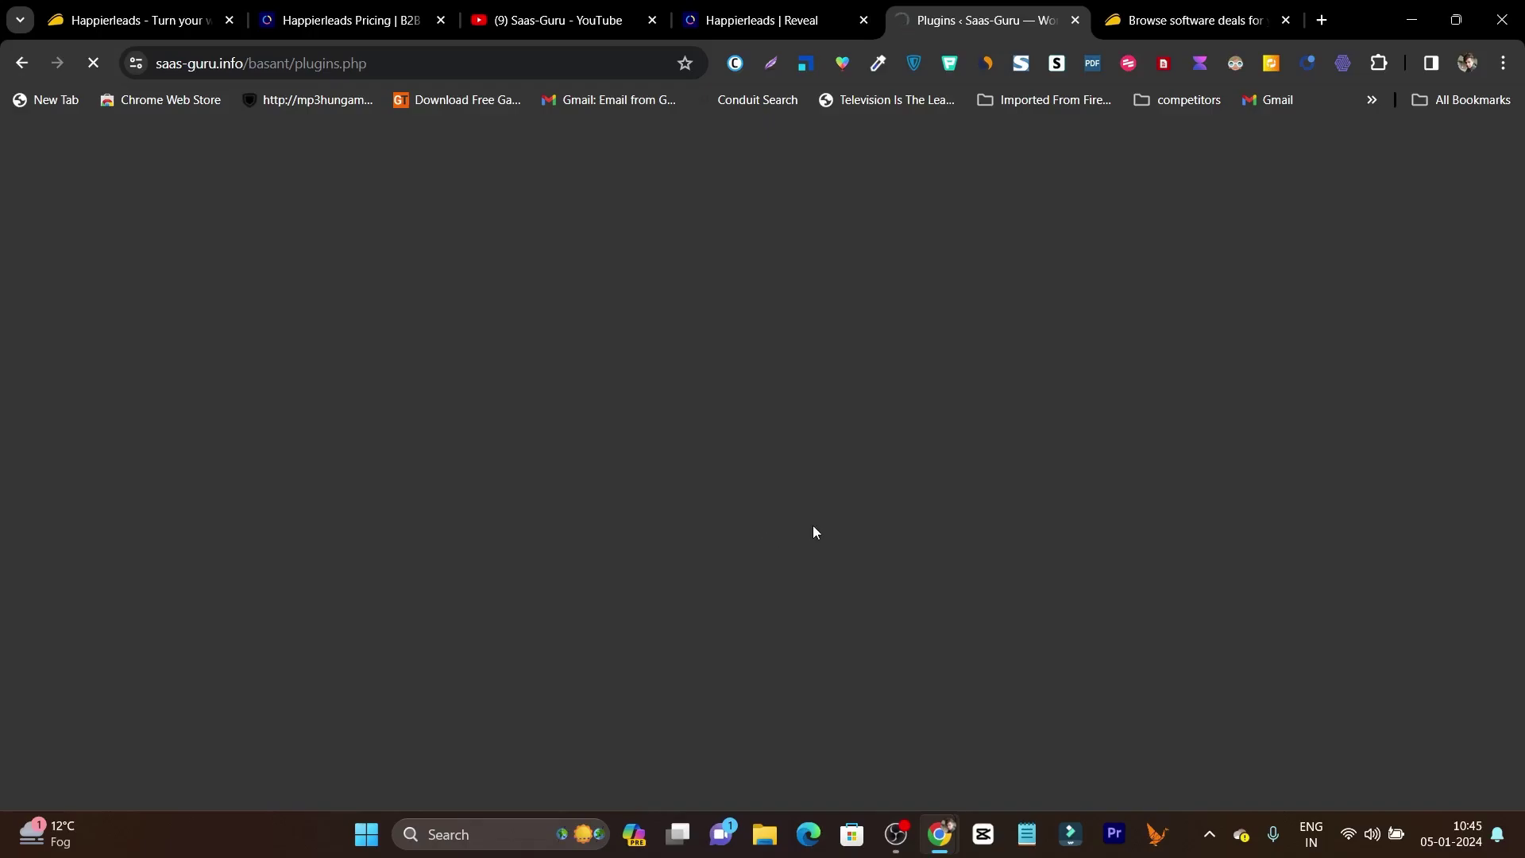
click(761, 17)
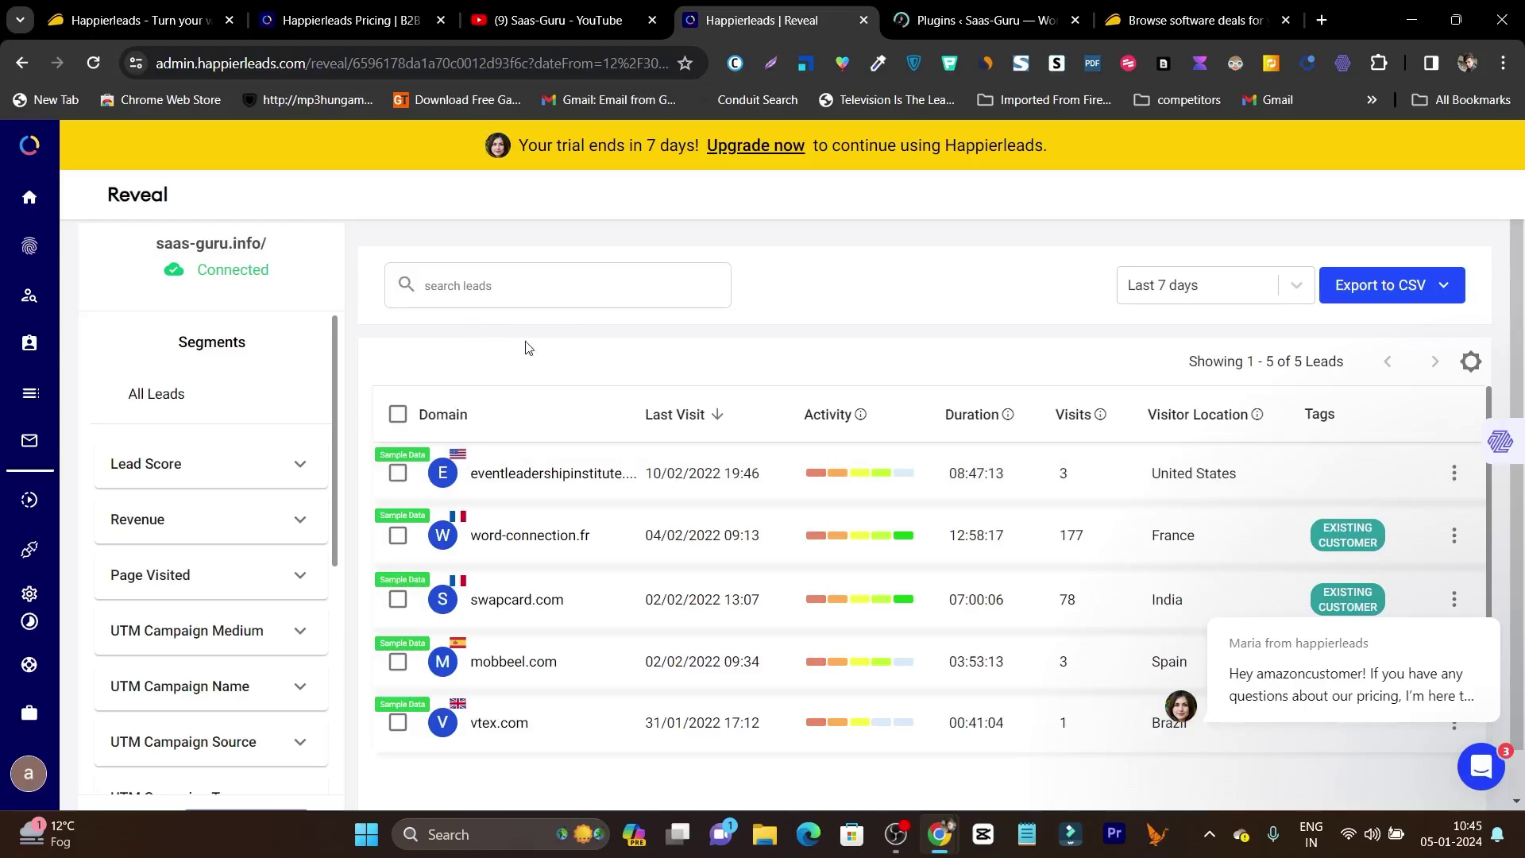
click(997, 8)
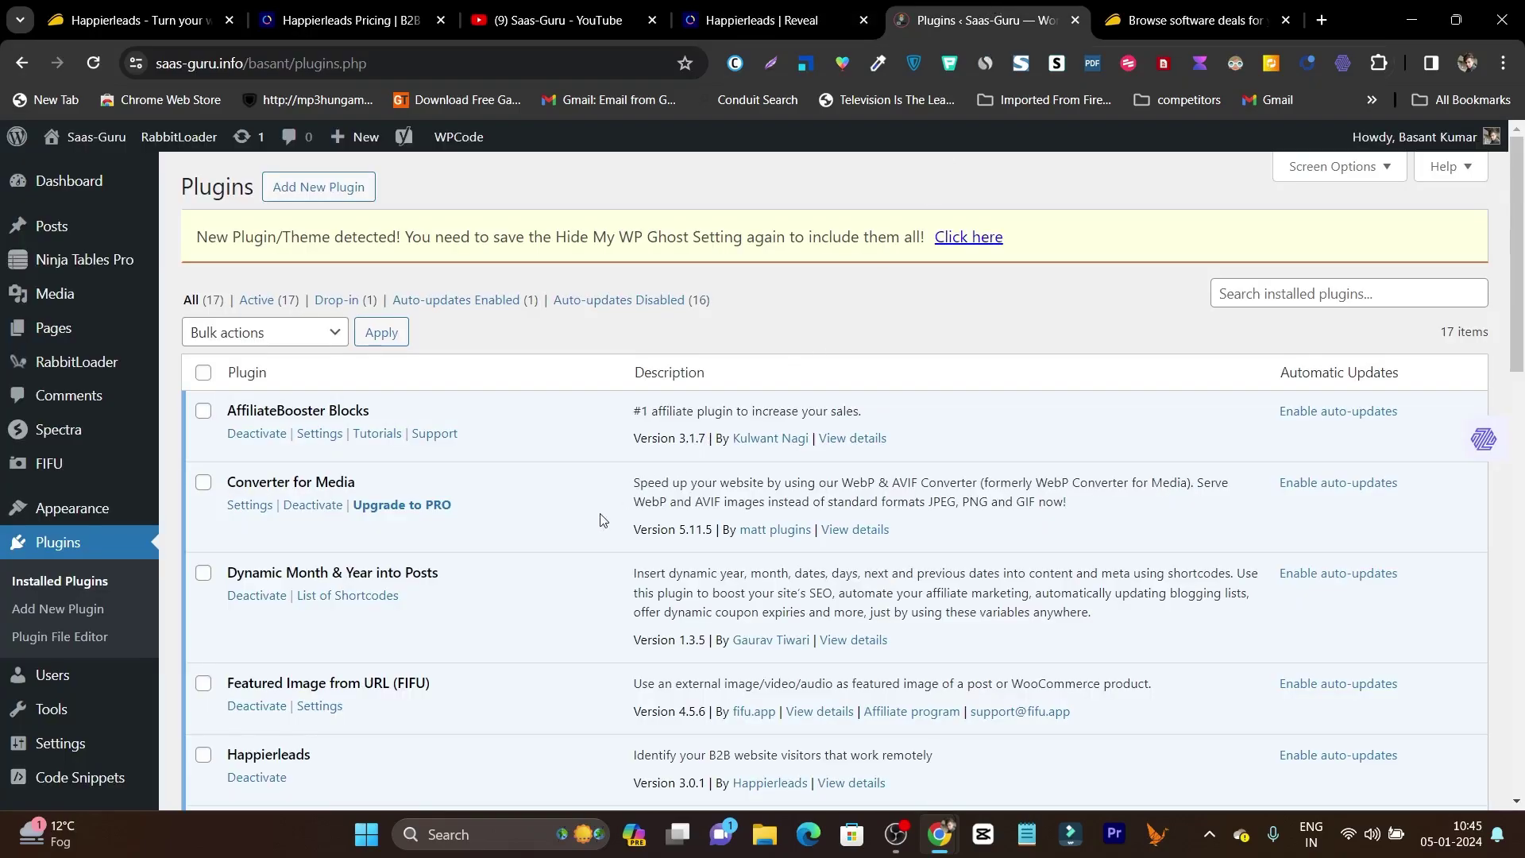
click(794, 20)
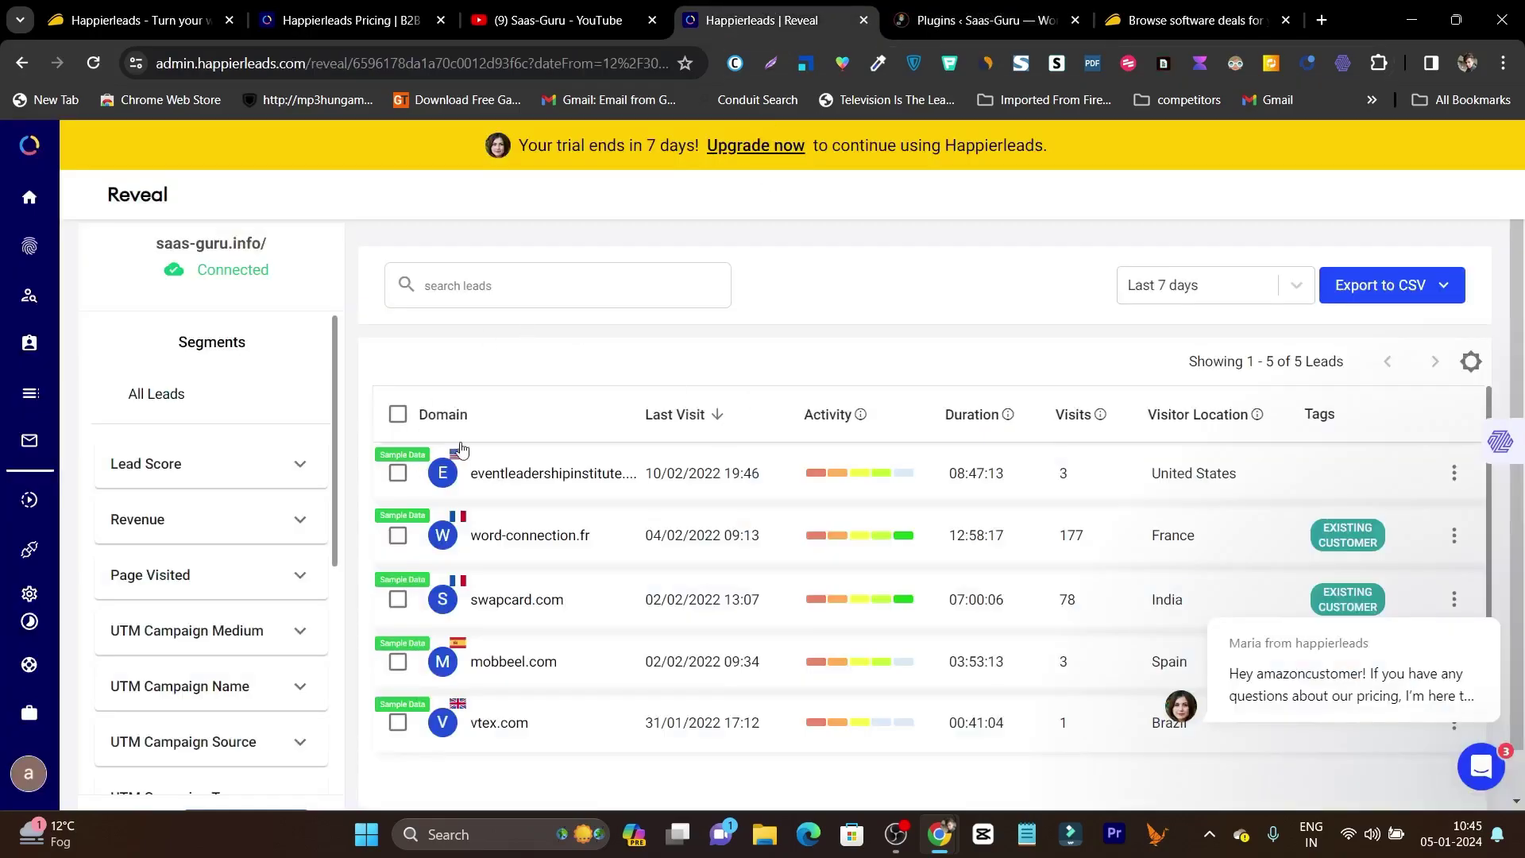
click(993, 18)
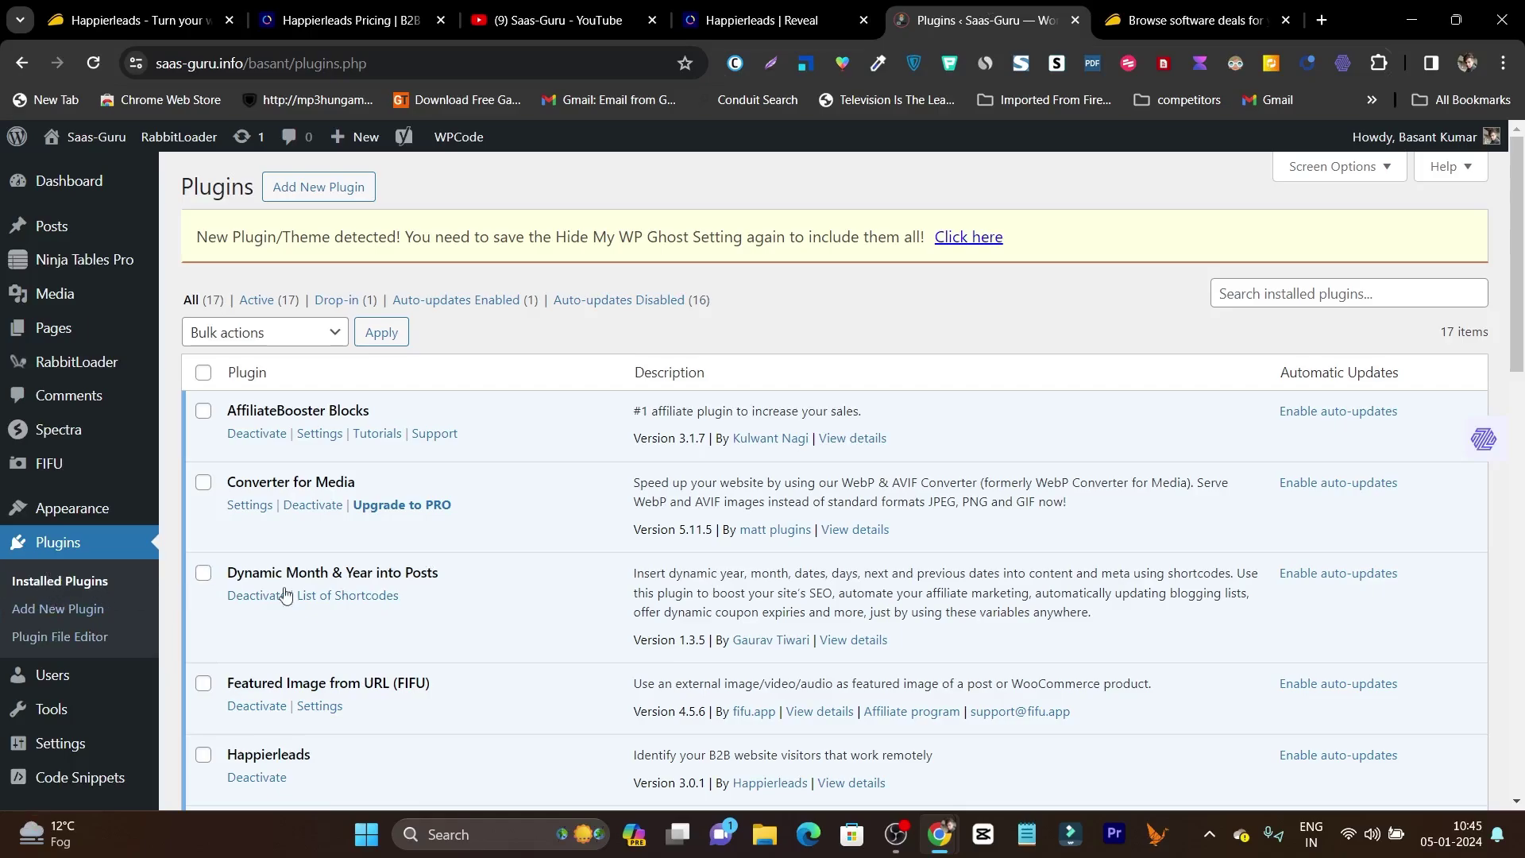
scroll(286, 596, down, 5)
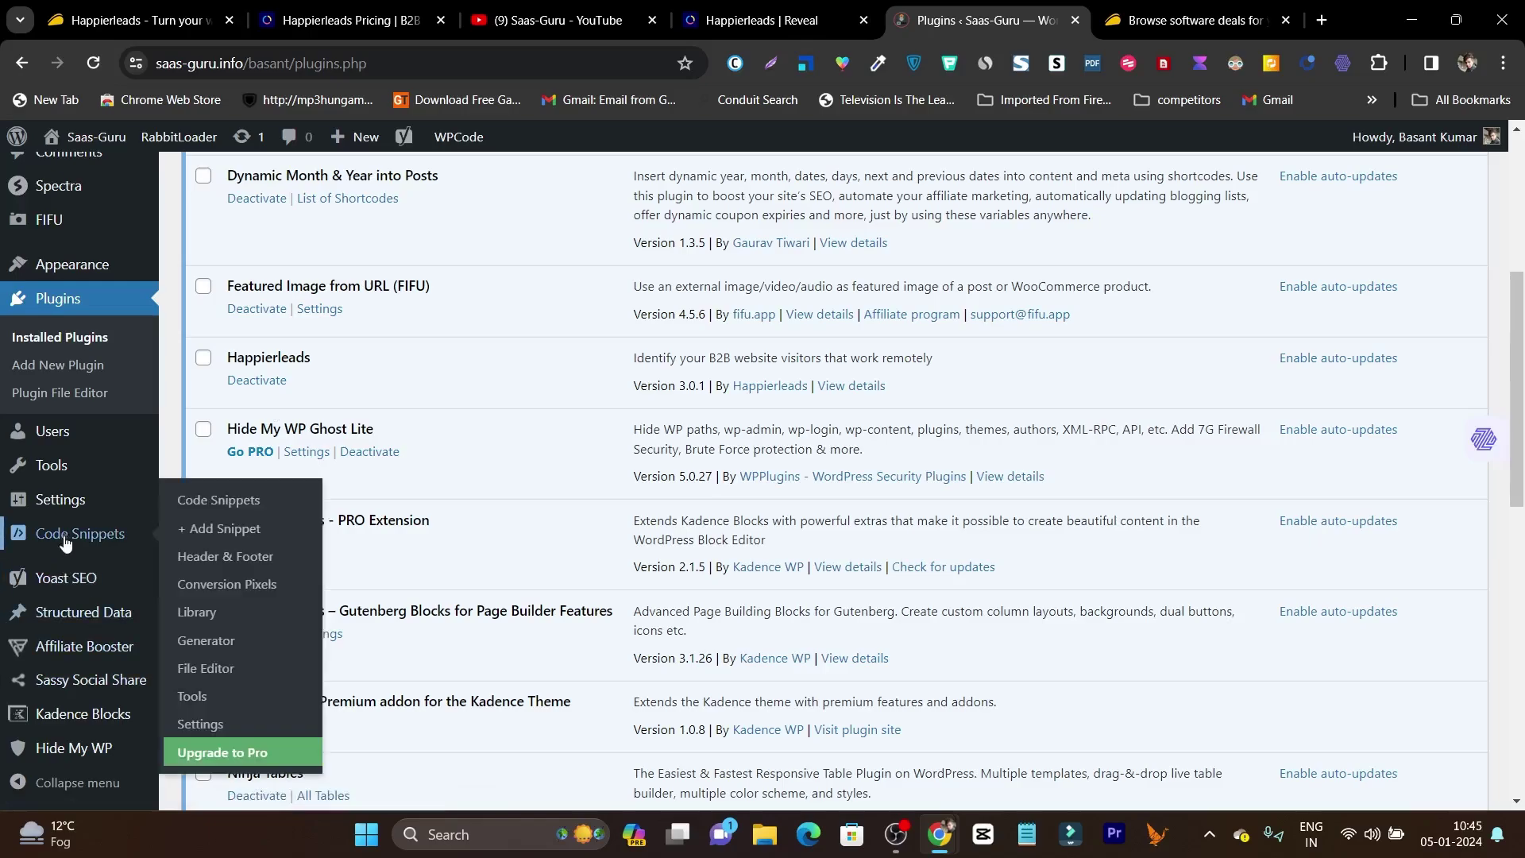
- Open the Happierleads Settings page in WordPress and view the plugin's status and client ID field
mouse_move(55, 508)
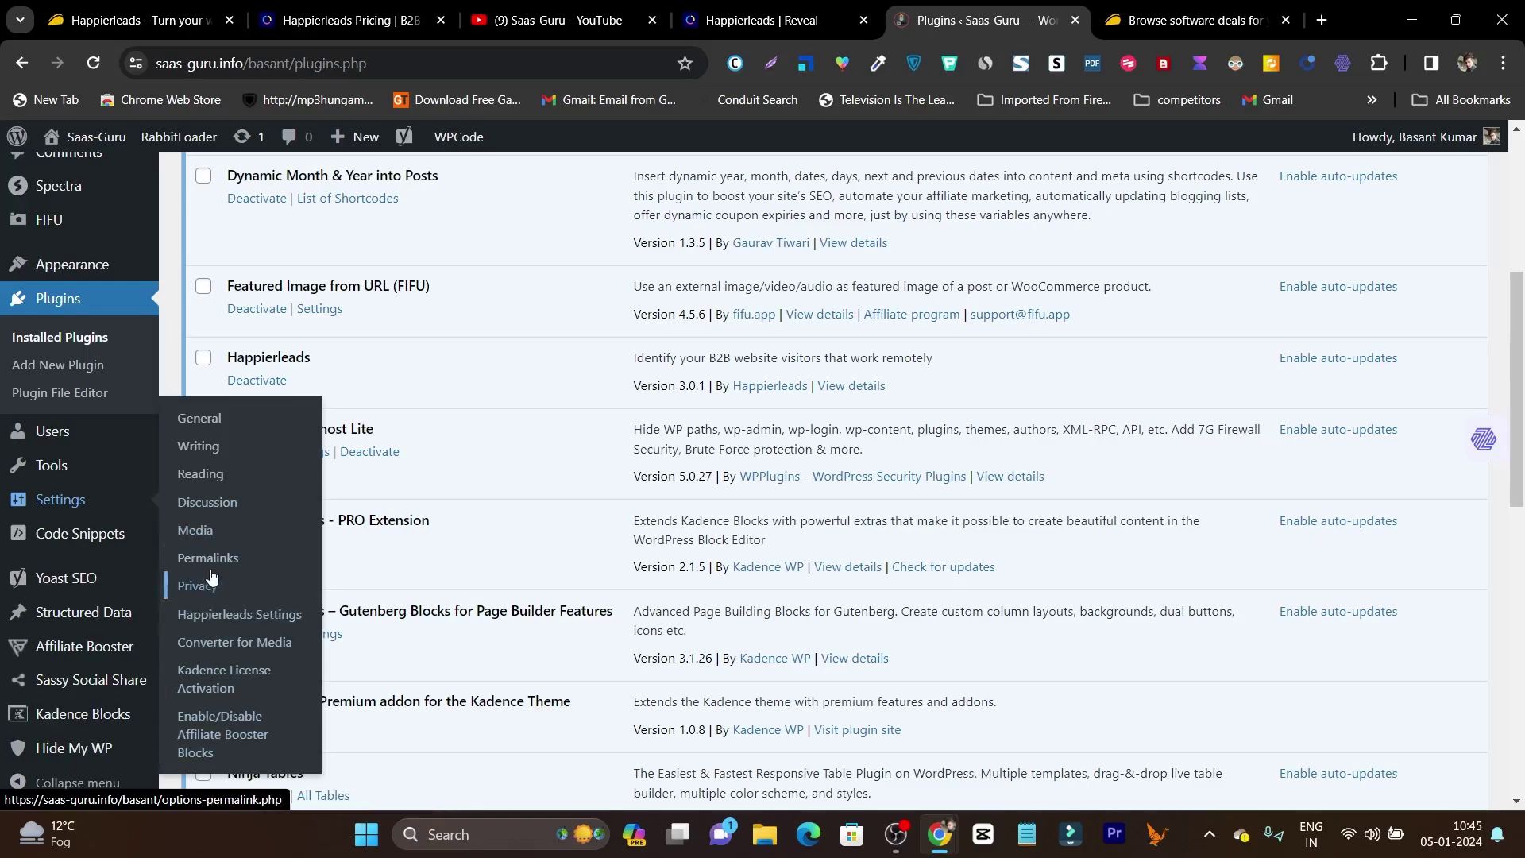
click(220, 614)
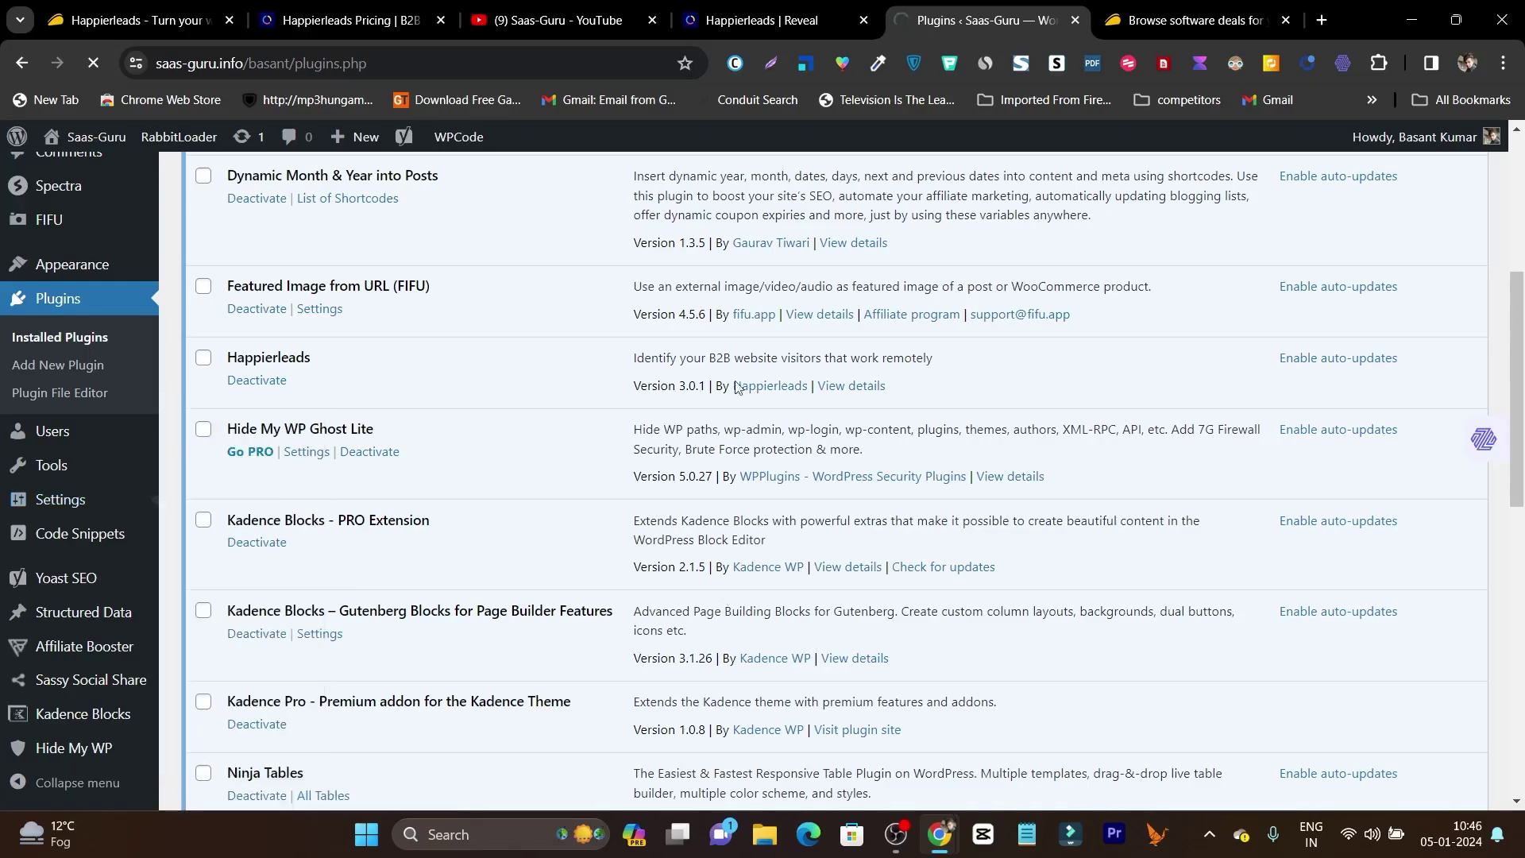
click(762, 19)
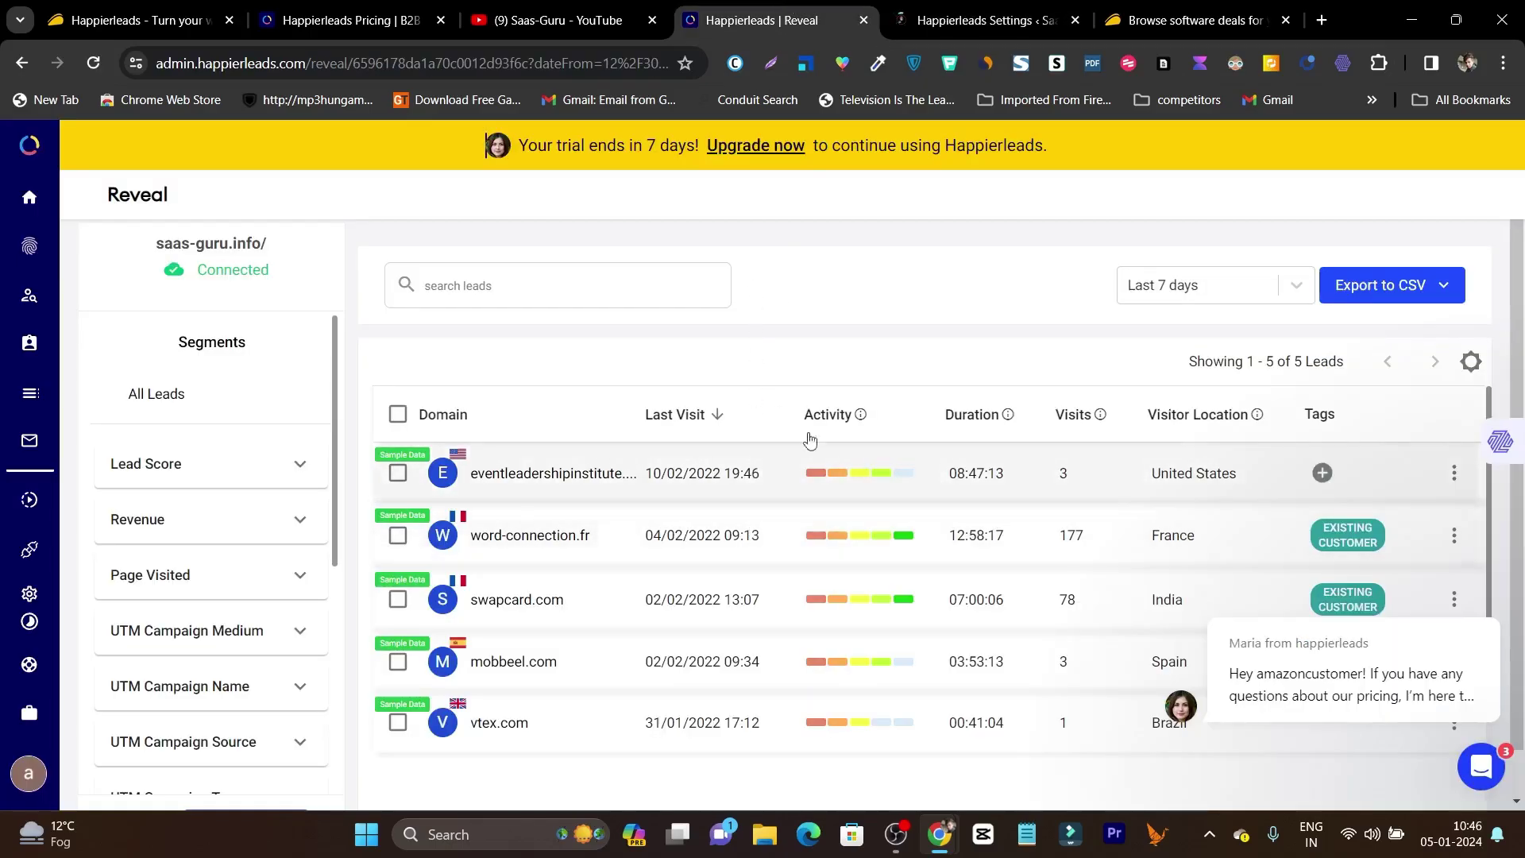
click(966, 18)
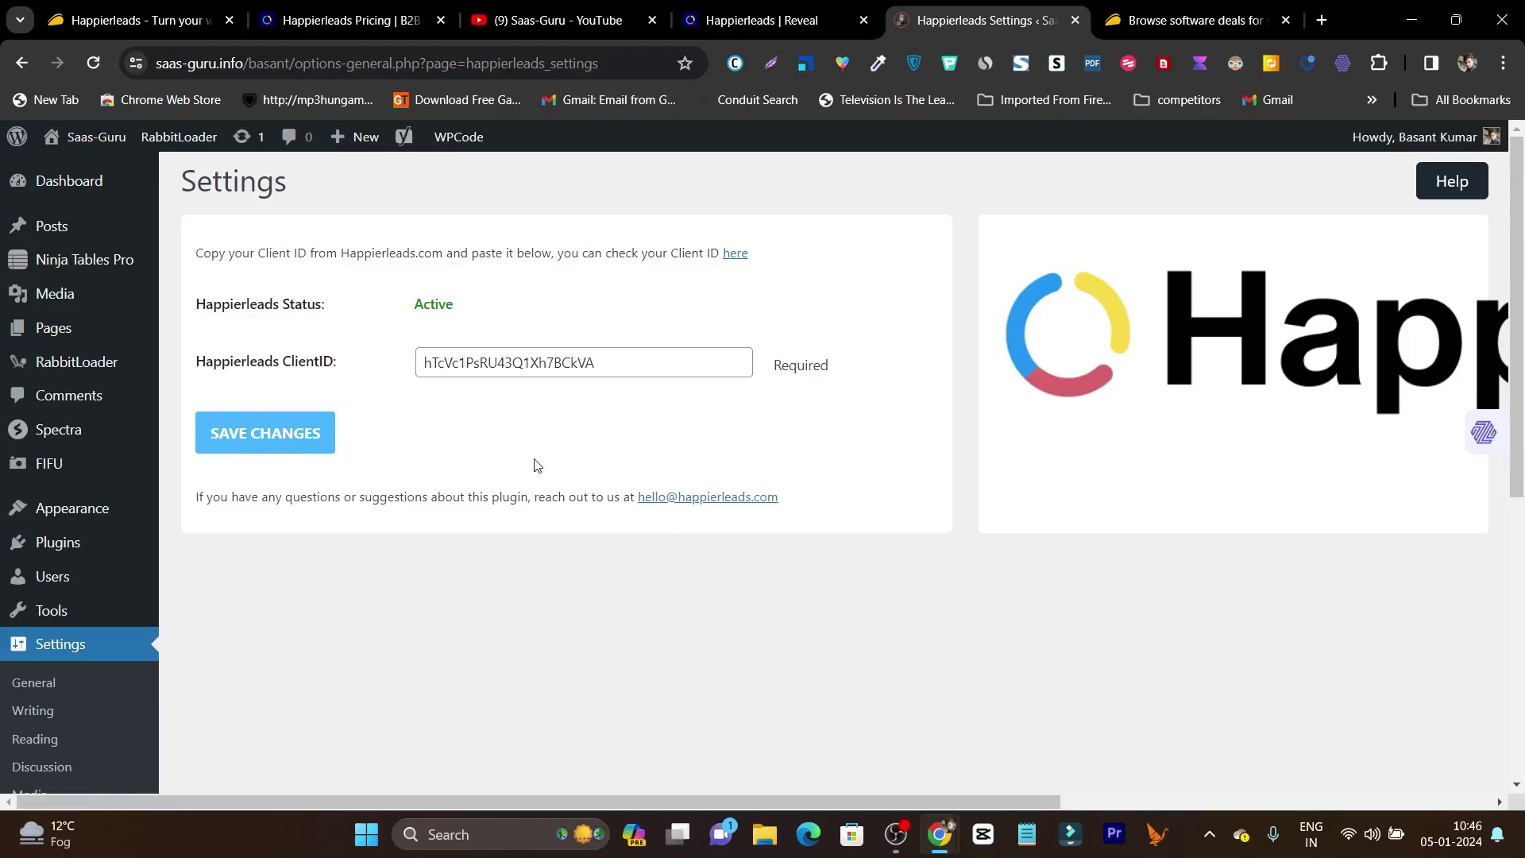
- Return to the Happierleads Reveal page and look over its leads list
click(804, 7)
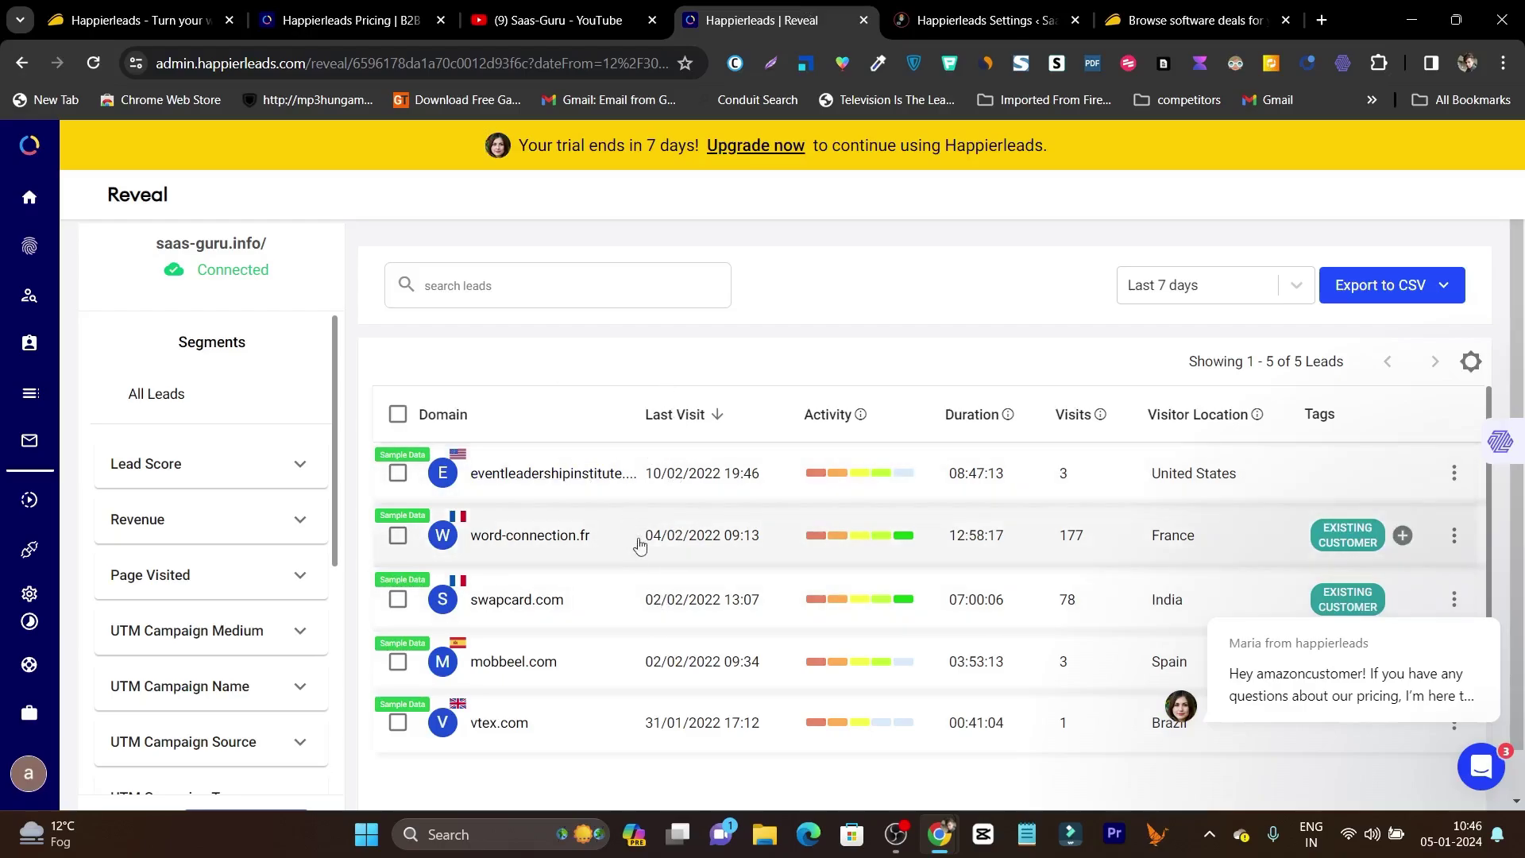
scroll(643, 556, down, 2)
scroll(794, 624, up, 2)
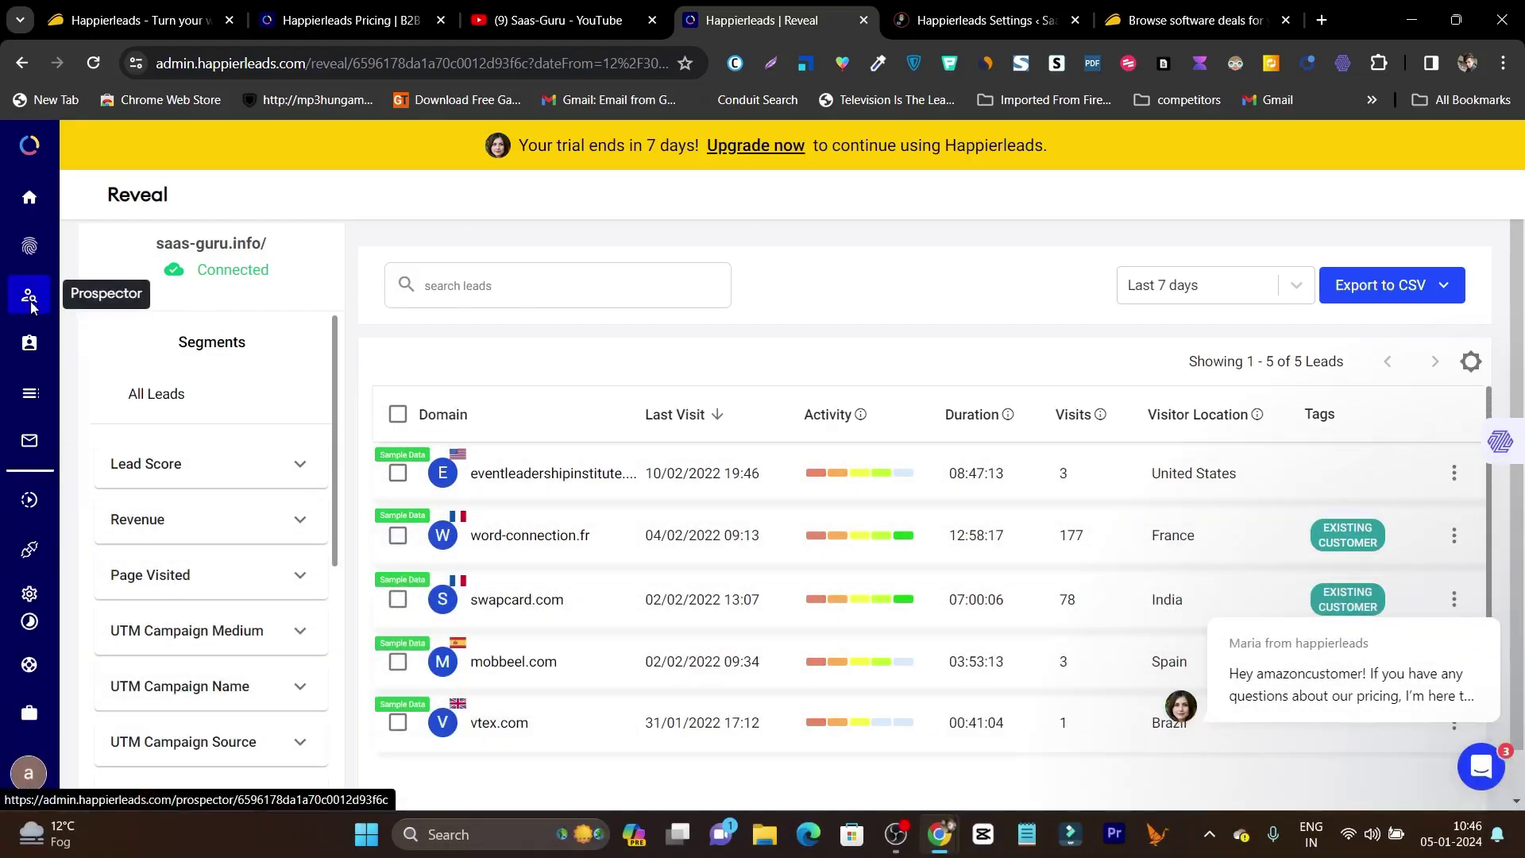
- Open Prospector and examine the people count and the account filters from Company Name through Department
click(30, 305)
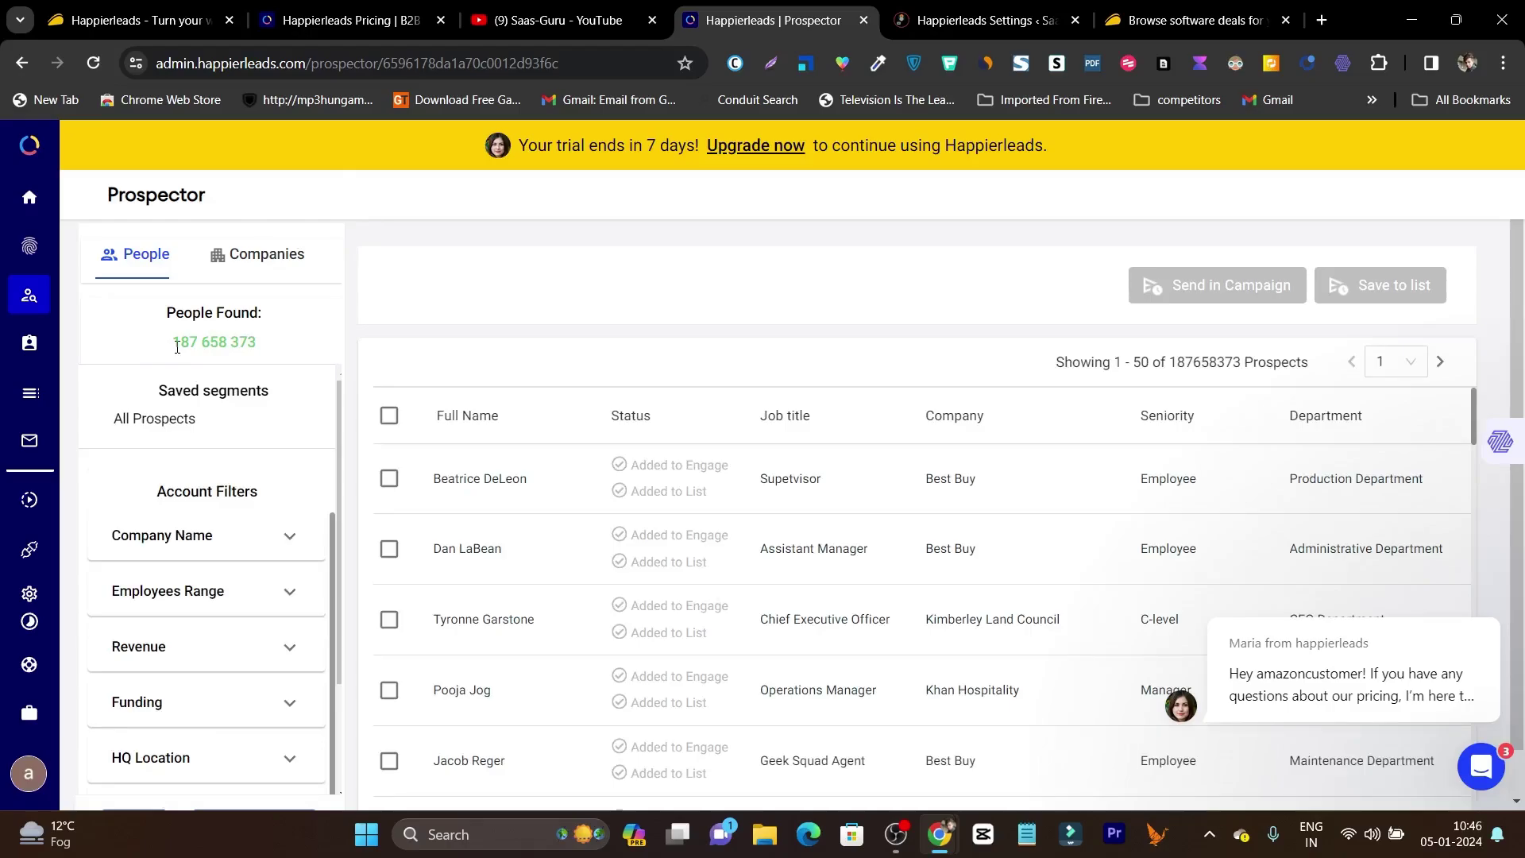
drag(192, 347, 196, 347)
click(140, 342)
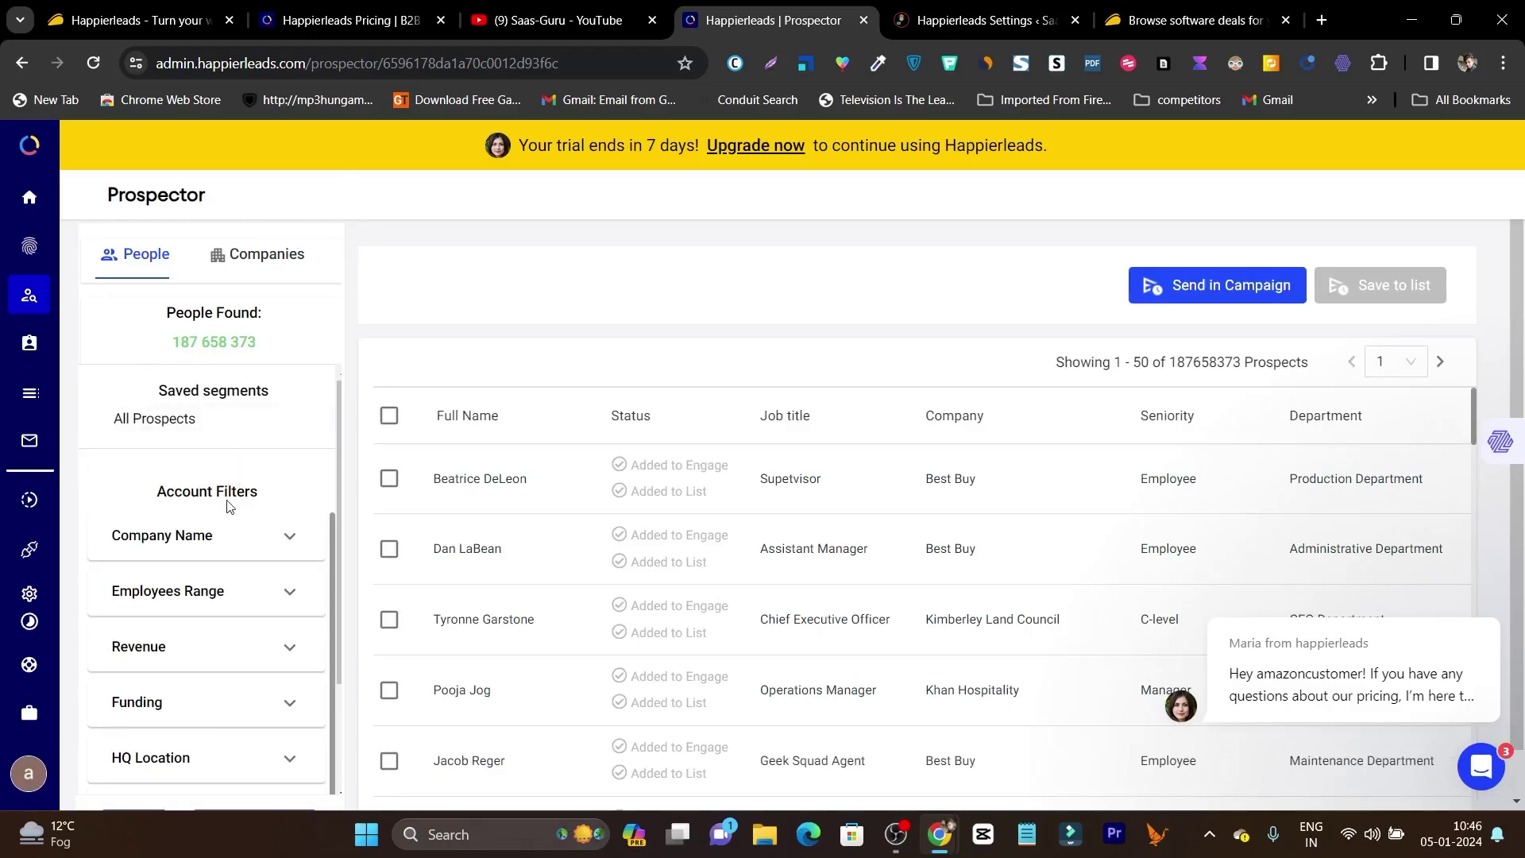
scroll(216, 532, down, 3)
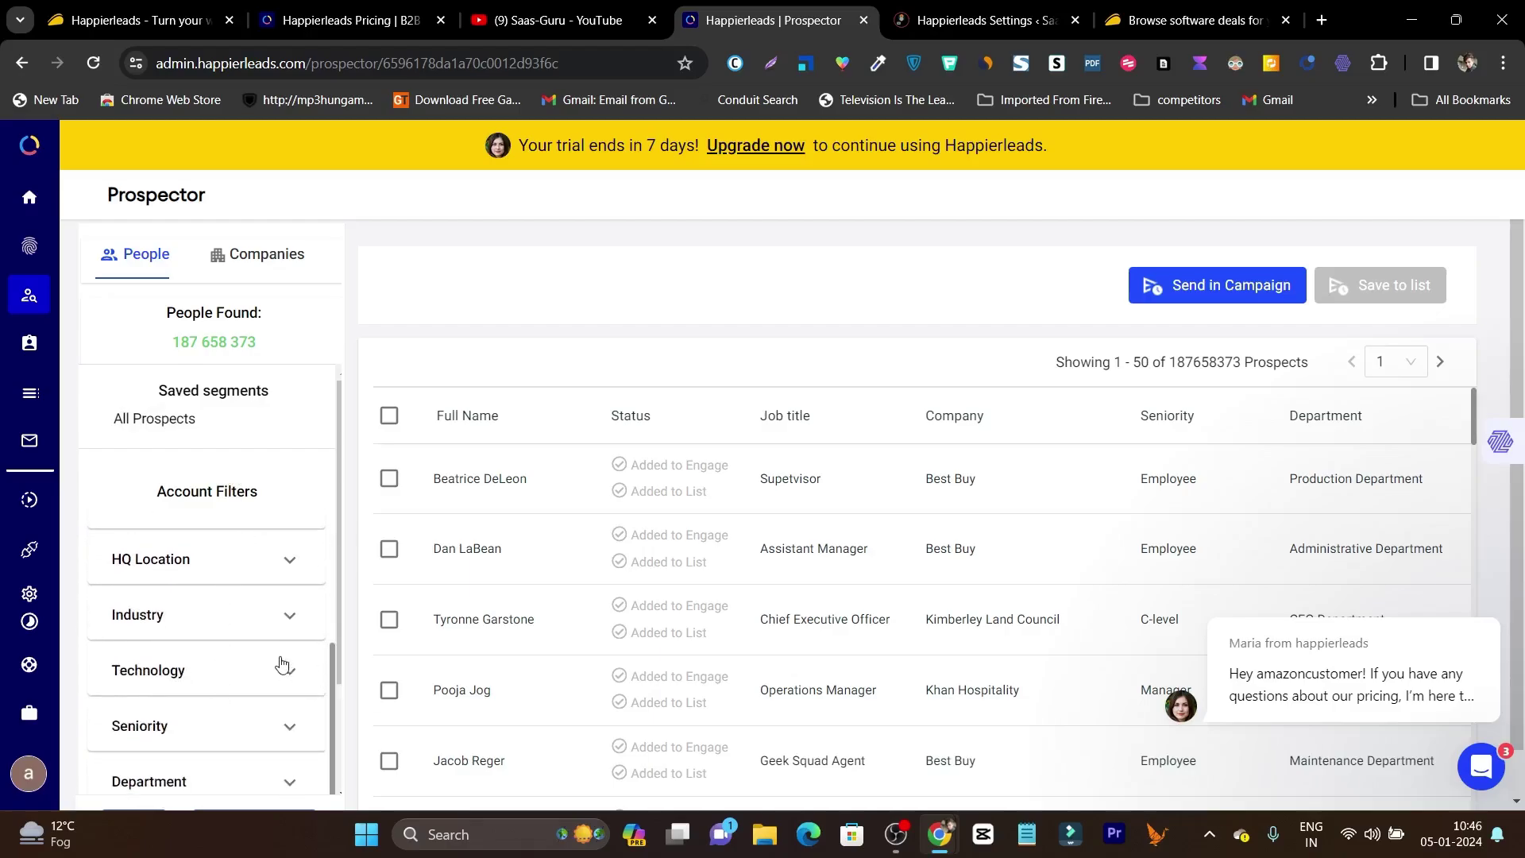
scroll(282, 665, up, 3)
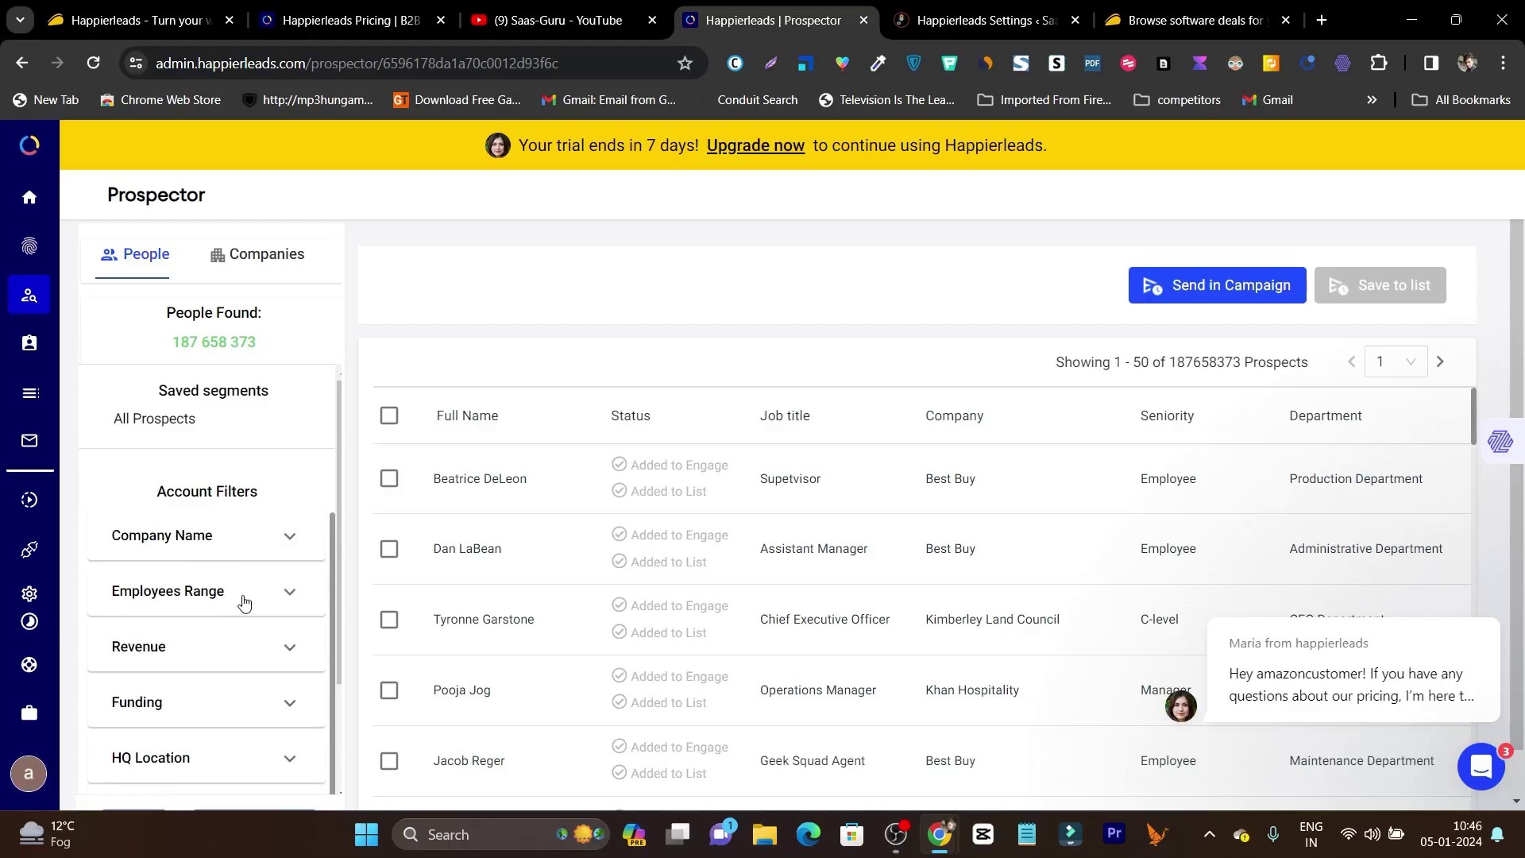
scroll(244, 604, down, 2)
scroll(177, 635, down, 2)
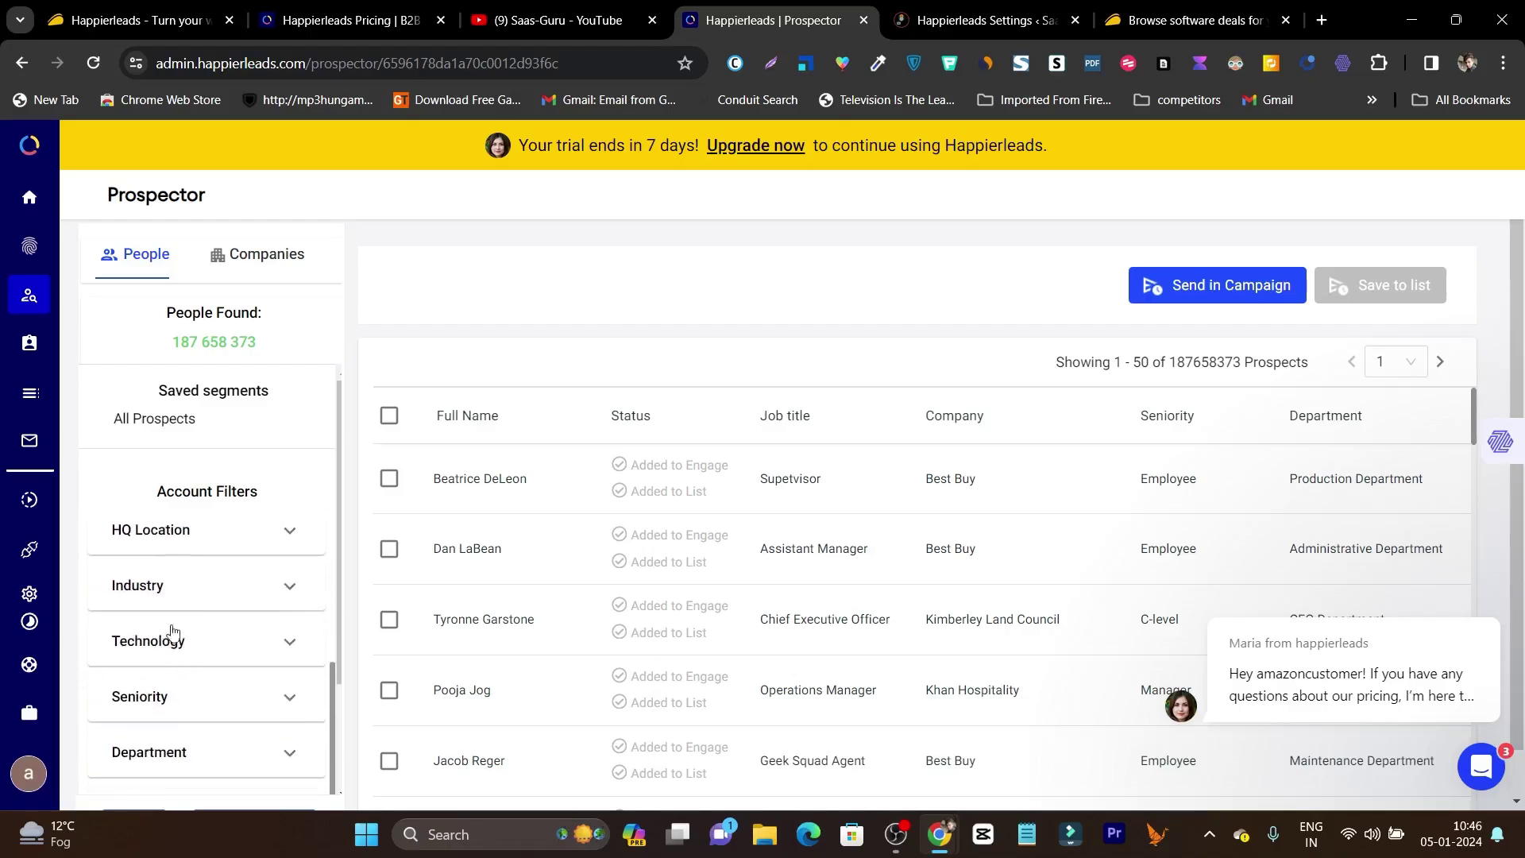
scroll(189, 683, down, 2)
scroll(239, 699, up, 3)
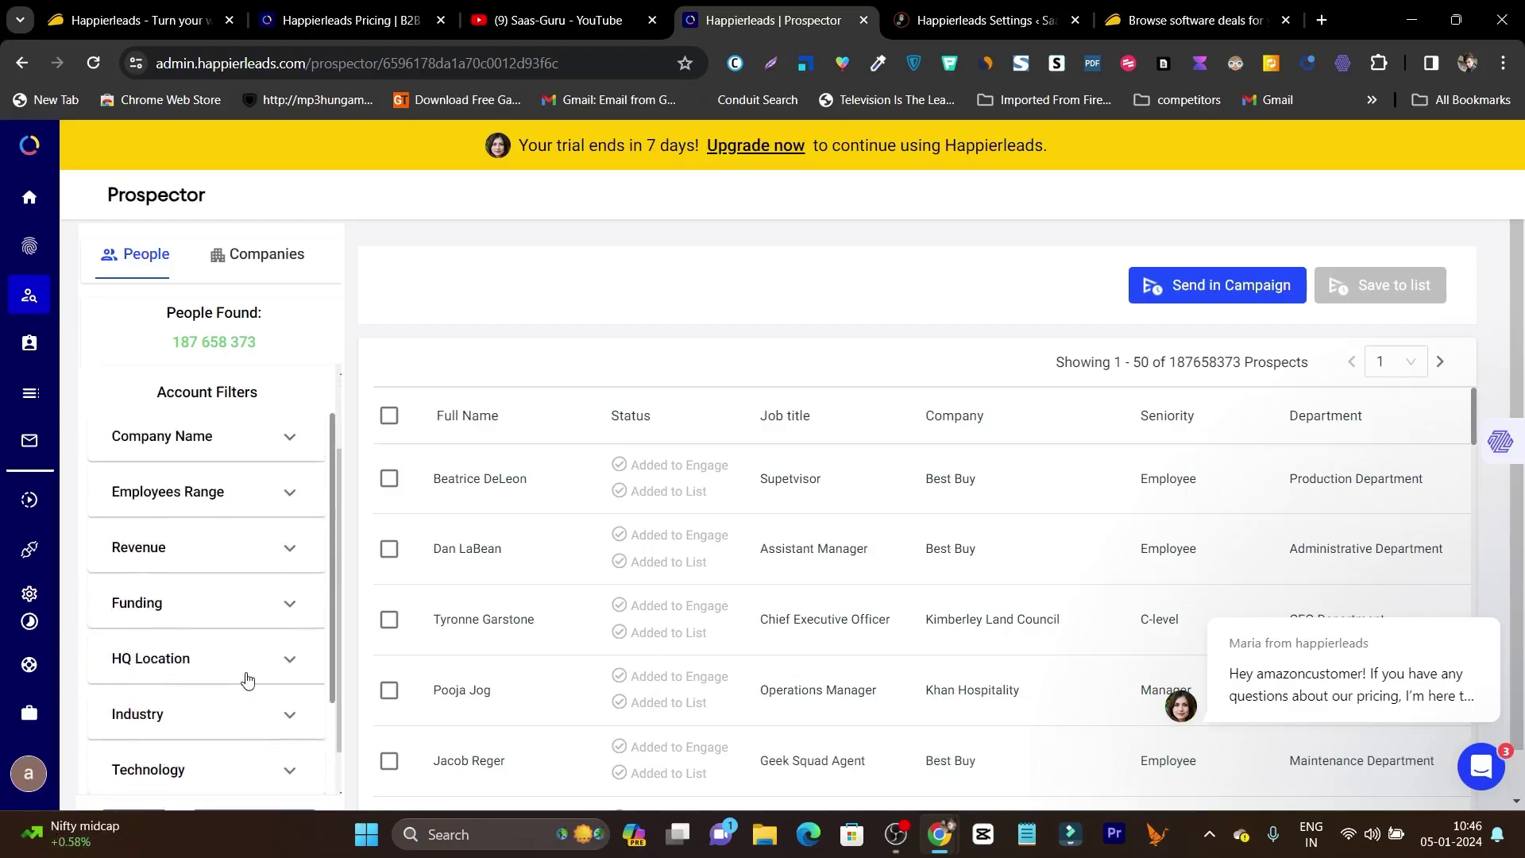
scroll(247, 680, up, 2)
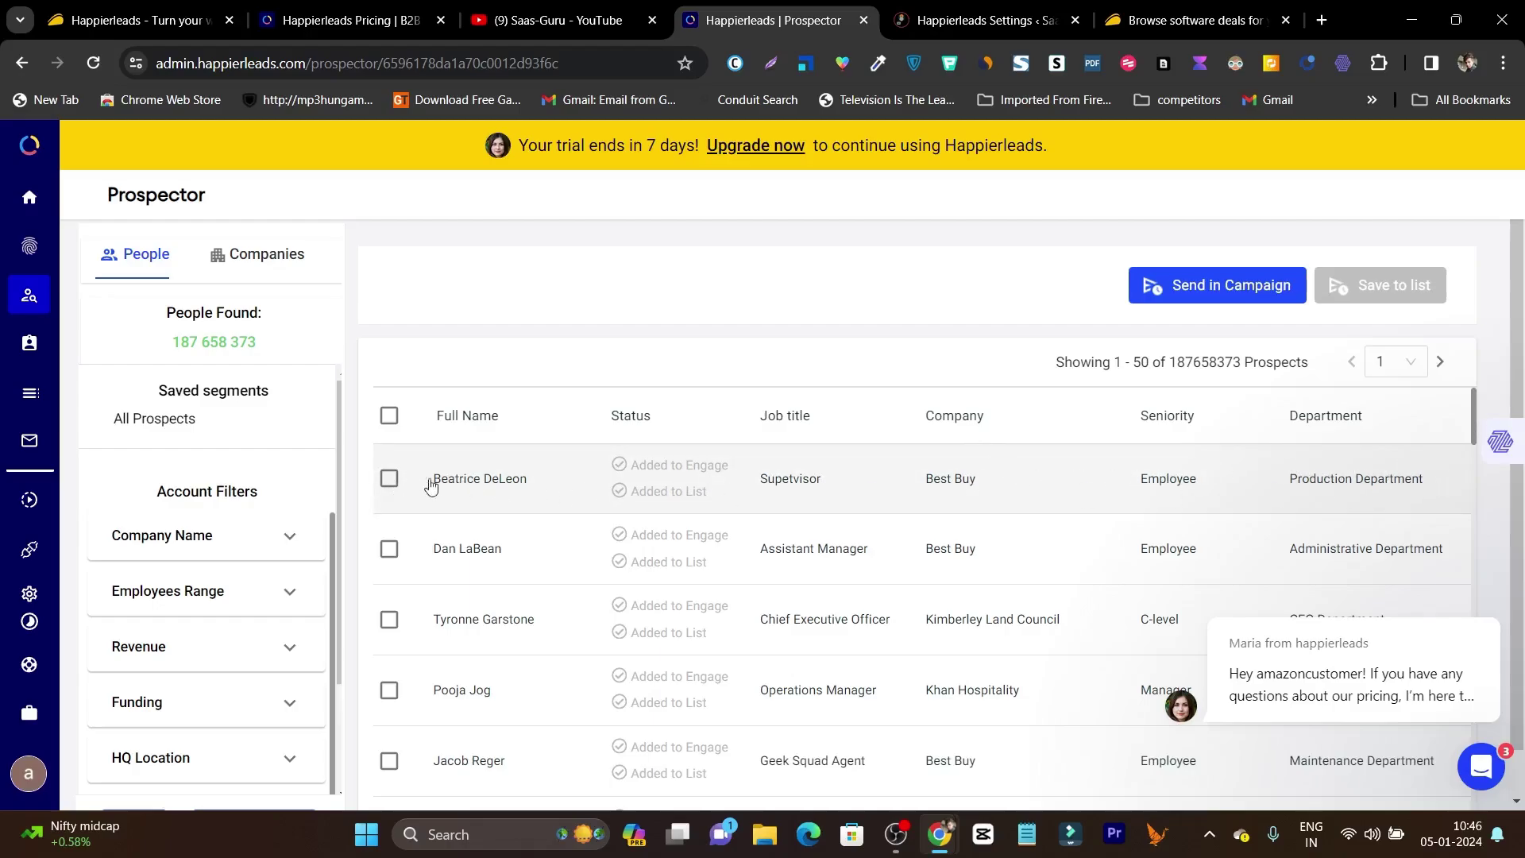
- Select all prospects on the current People page, then switch to Companies and highlight part of the companies-found figure
click(390, 417)
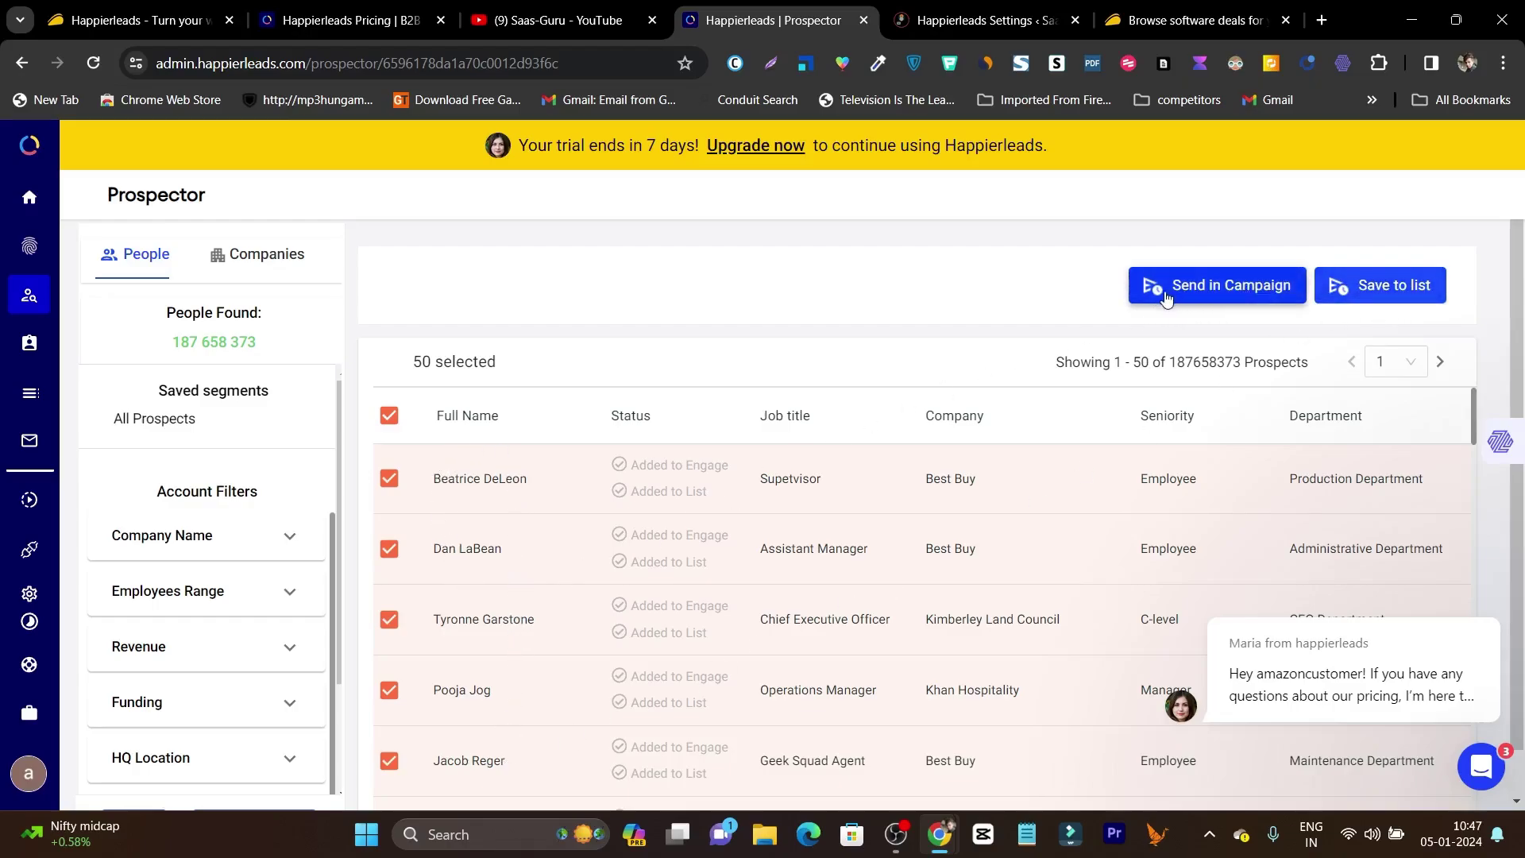
click(247, 255)
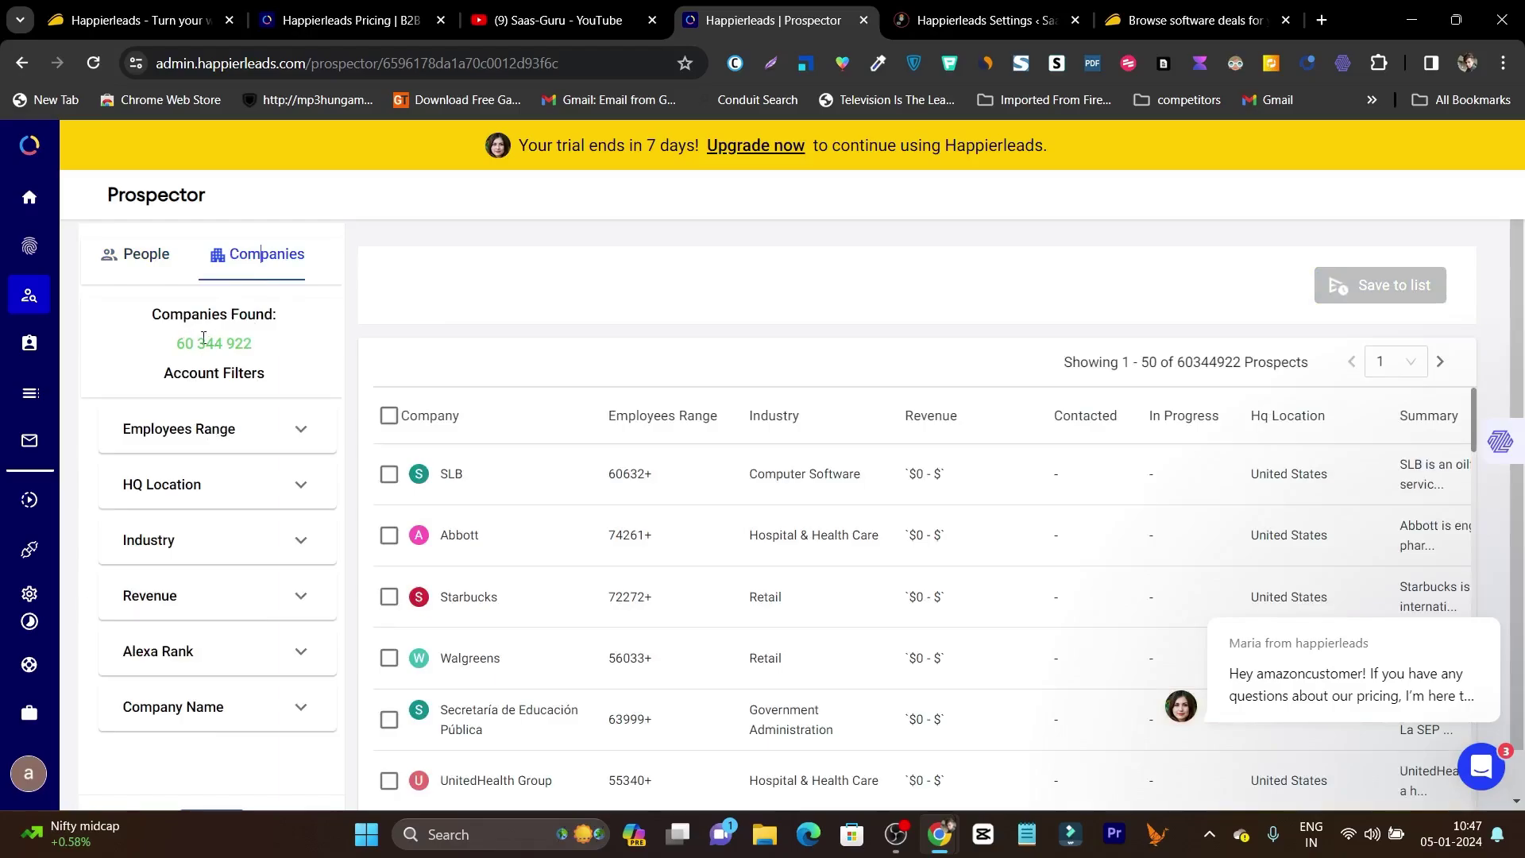
drag(174, 347, 196, 348)
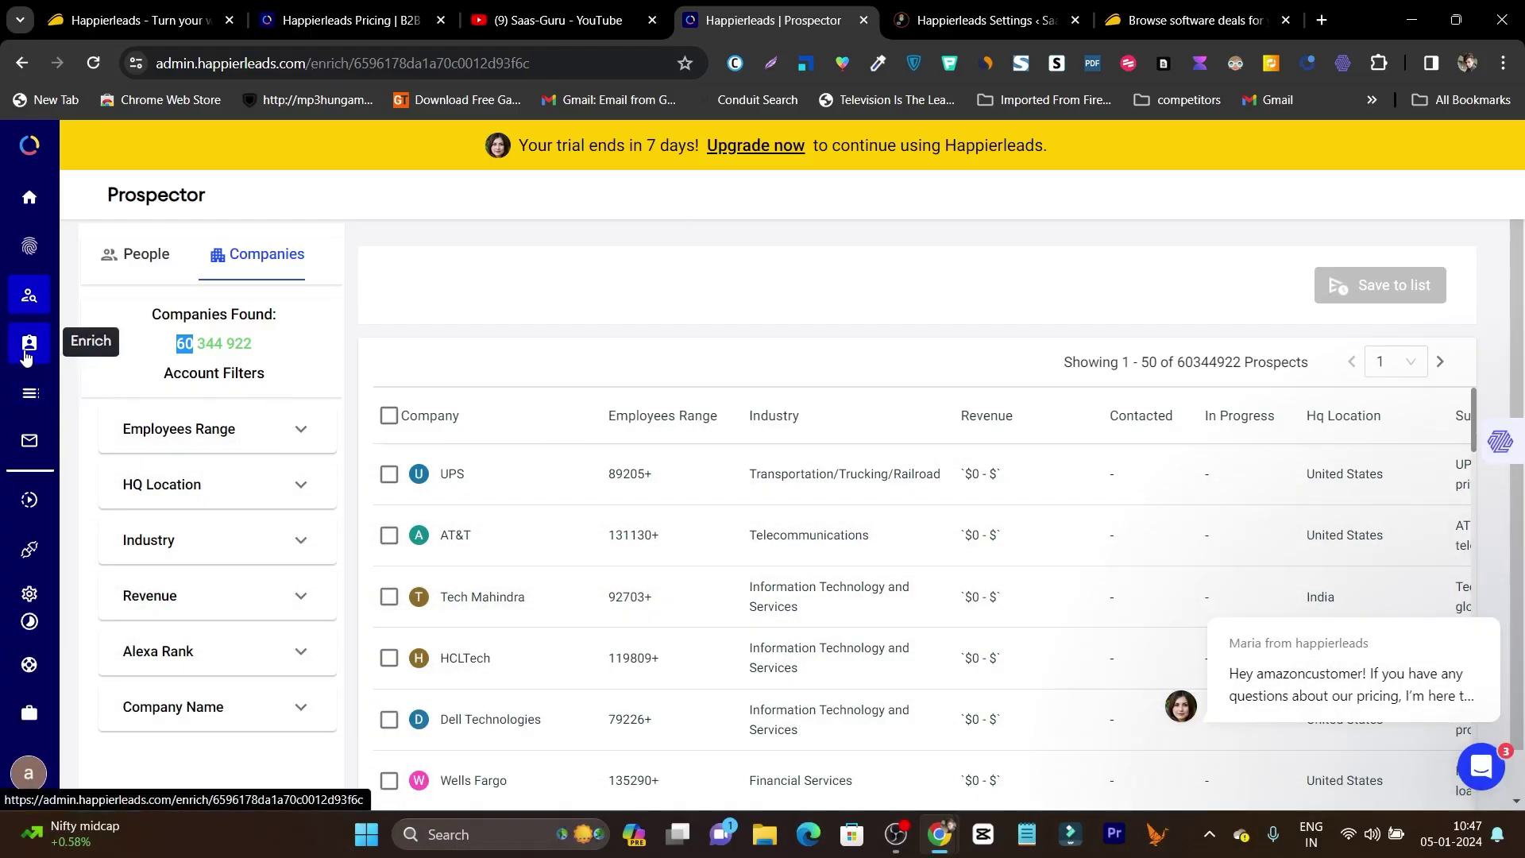
- Open Enrich, search for the domain semrush.com, and dismiss the chat message preview
click(28, 355)
click(605, 342)
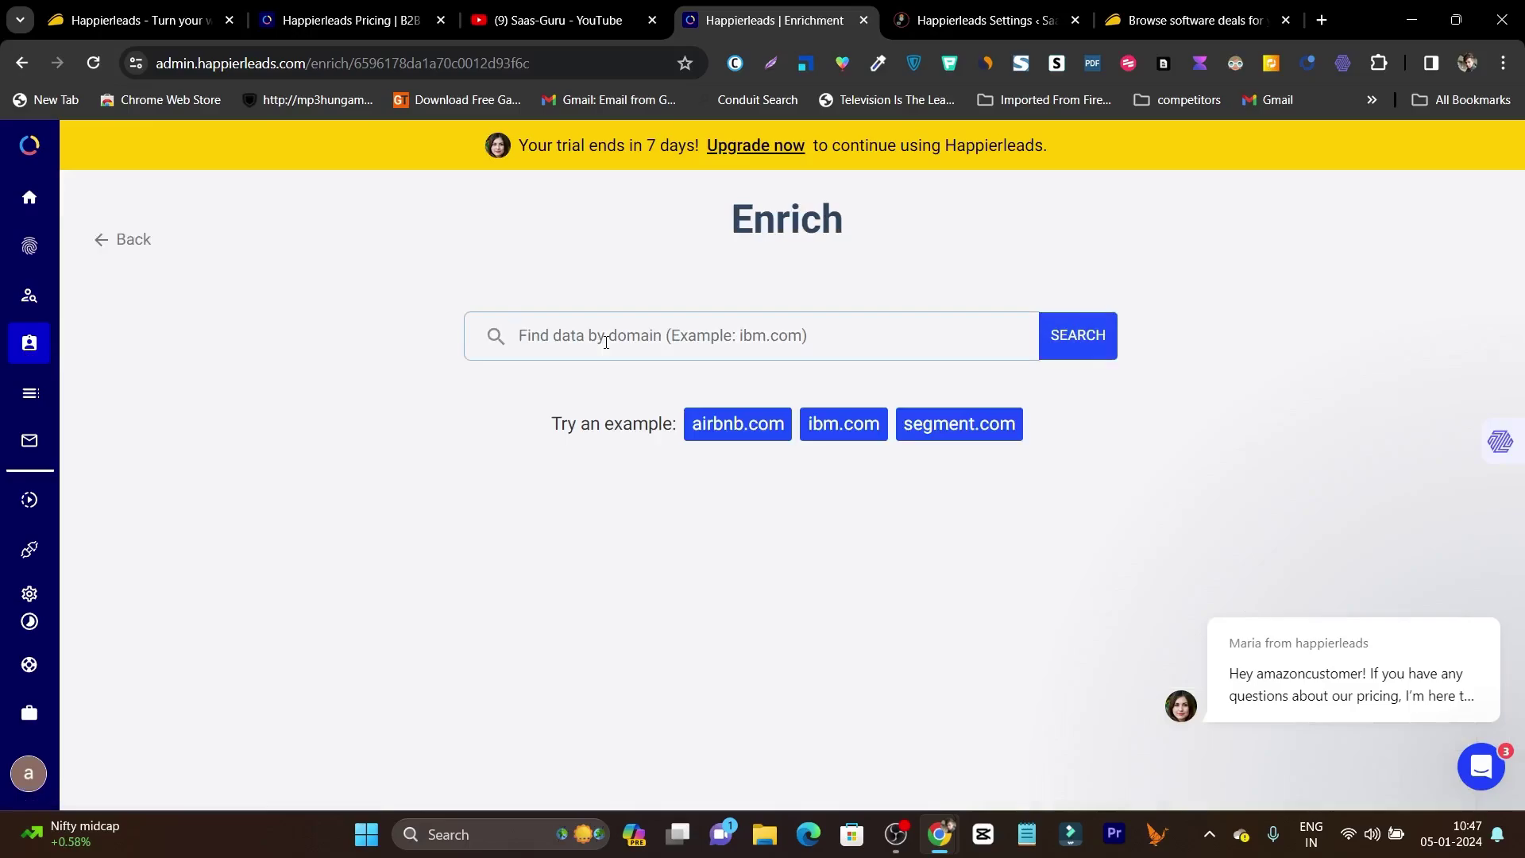
text(semrush.com)
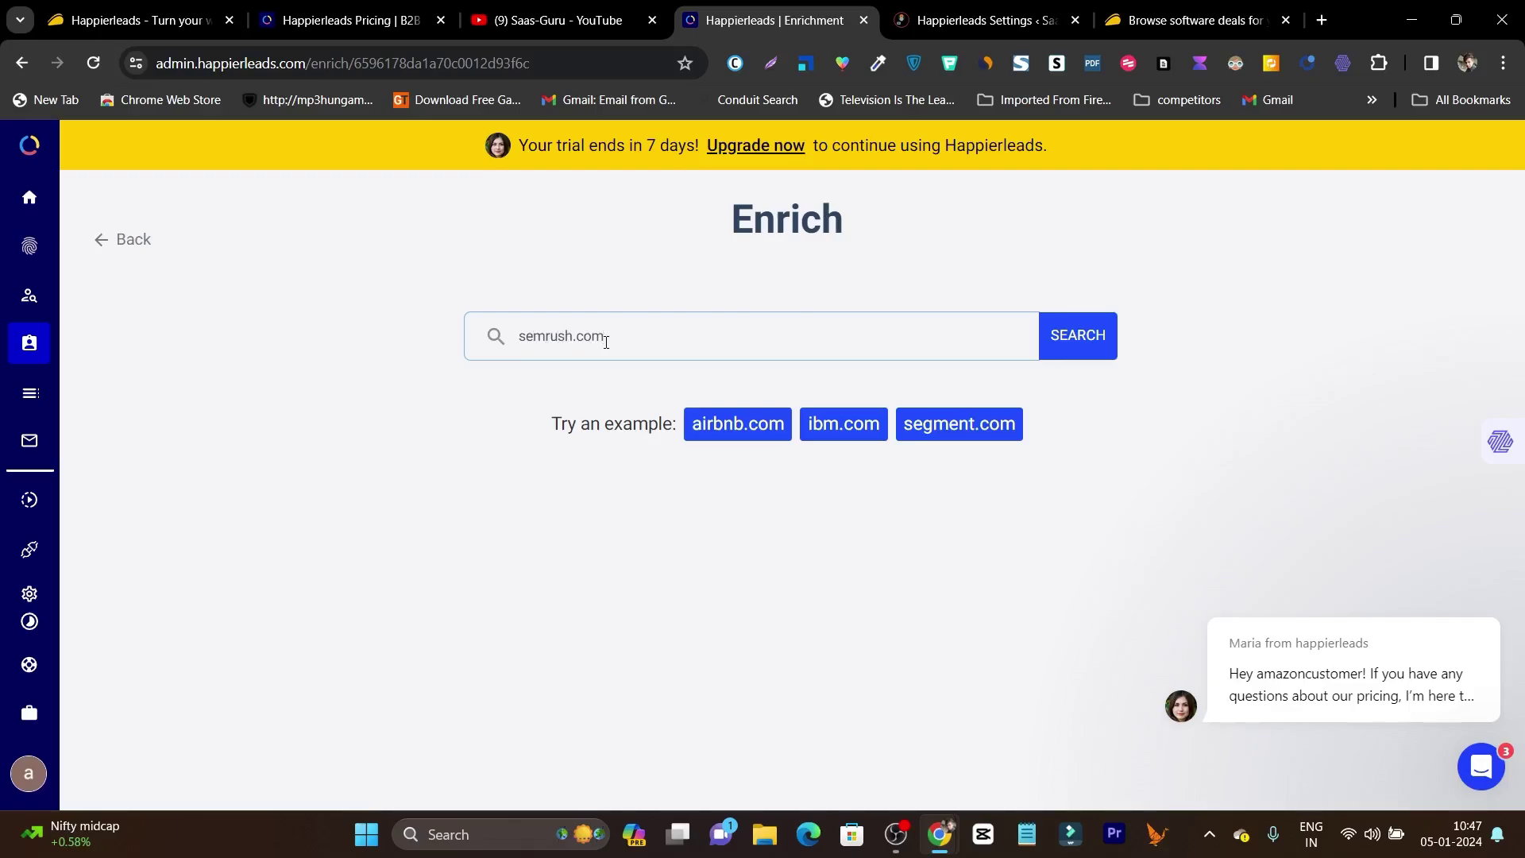
click(1076, 347)
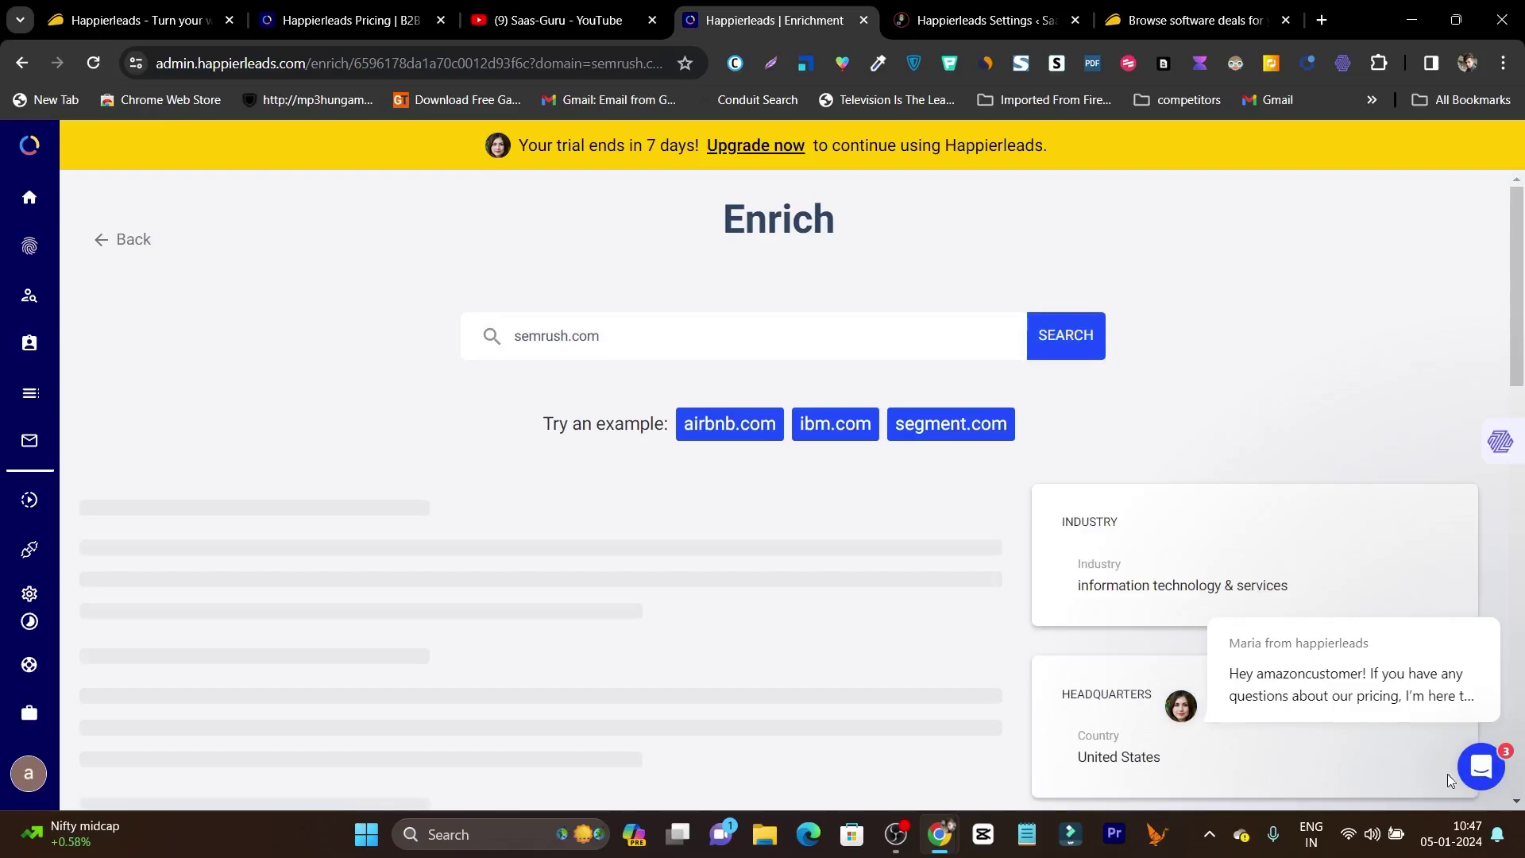
click(1472, 582)
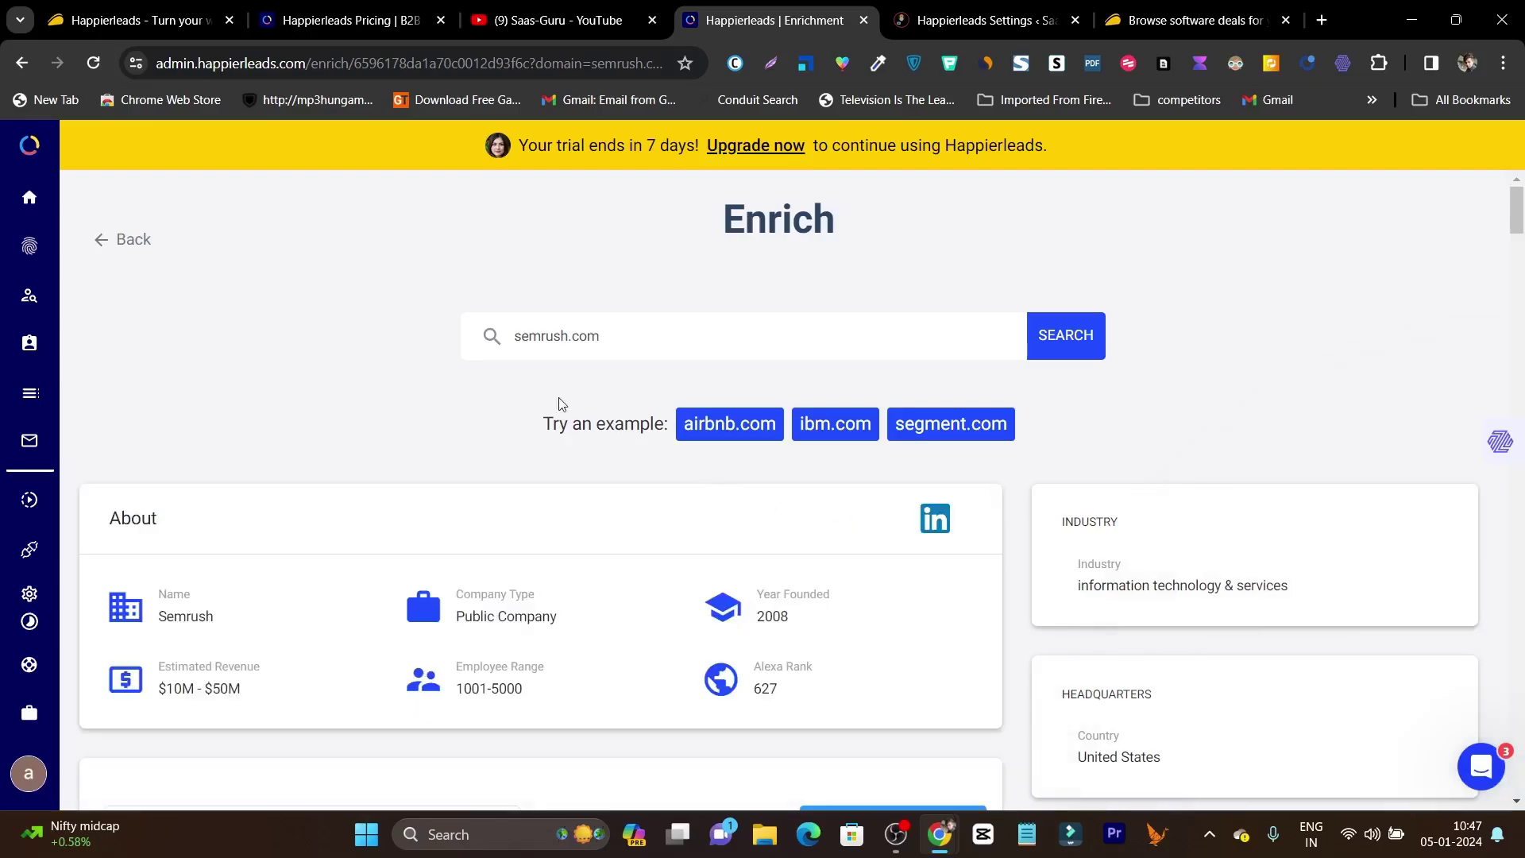
- Examine Semrush's company details and its employee contacts, including positions, seniority, LinkedIn links and contact-detail access
scroll(434, 477, down, 2)
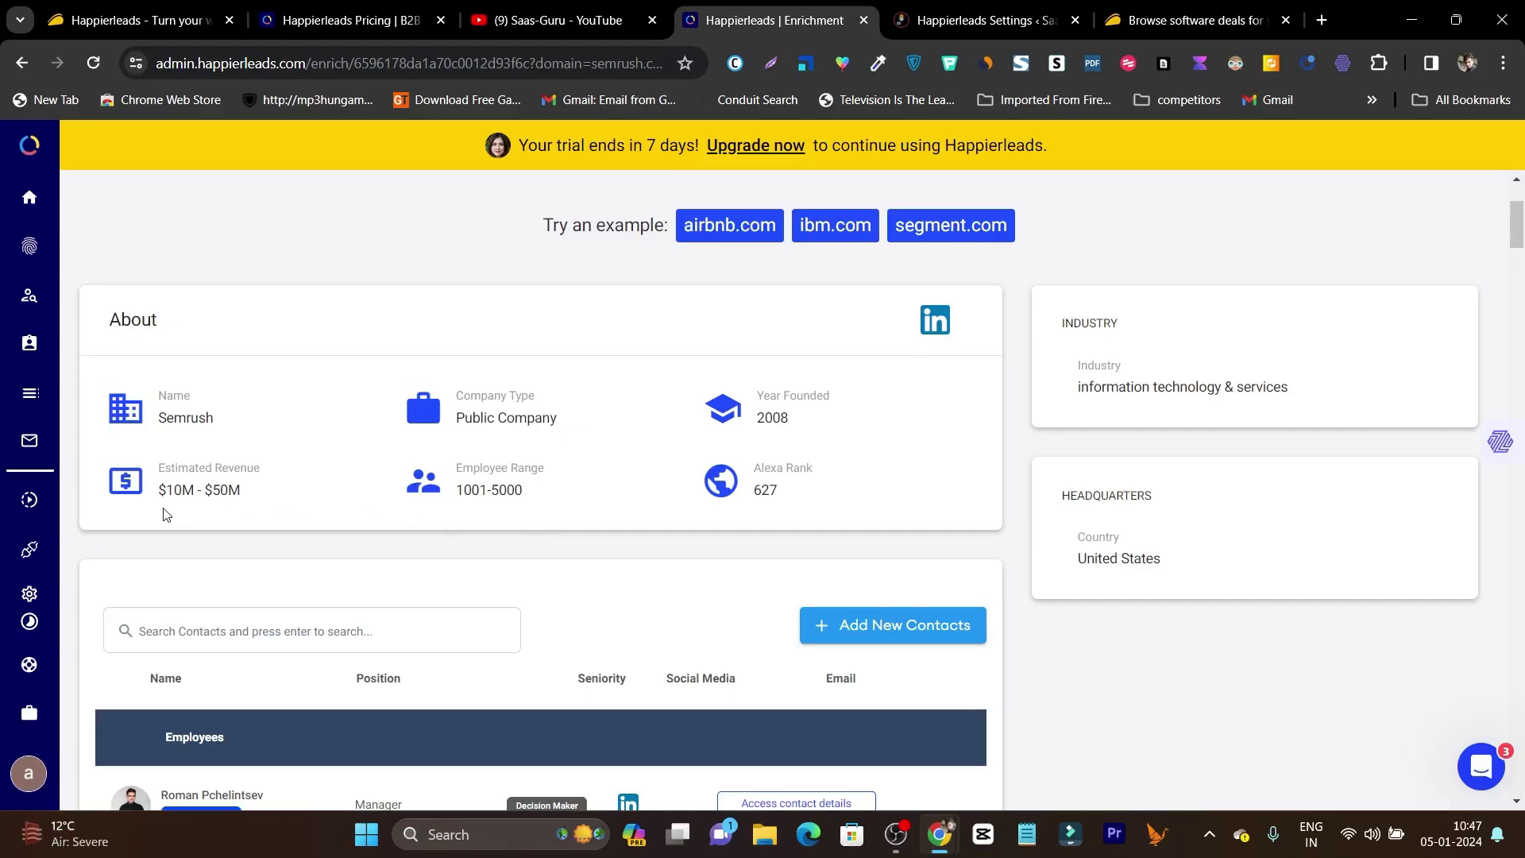
scroll(797, 488, down, 1)
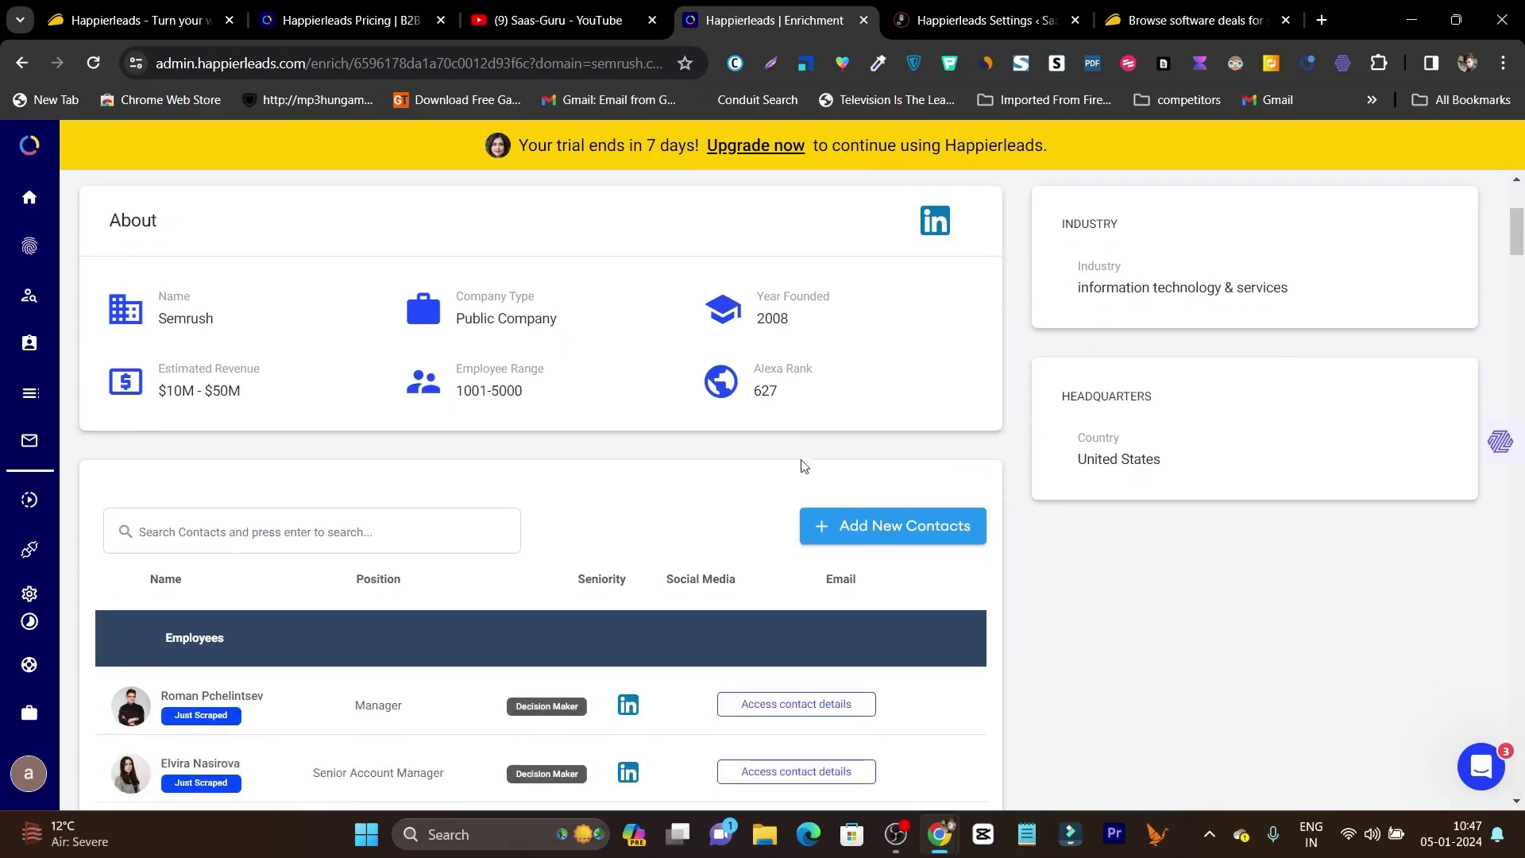
scroll(795, 430, down, 2)
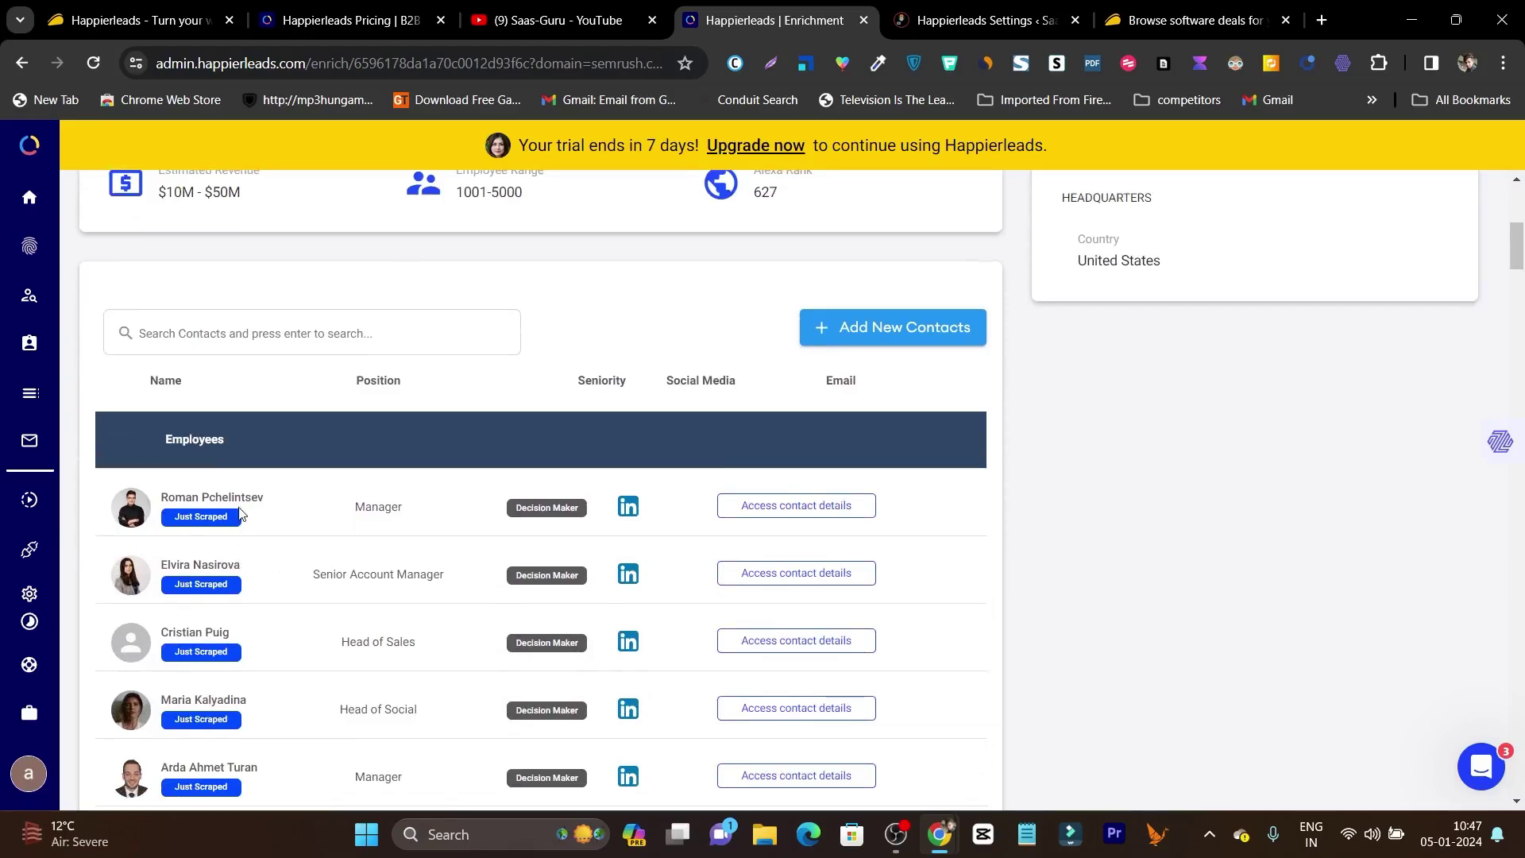
scroll(267, 493, down, 1)
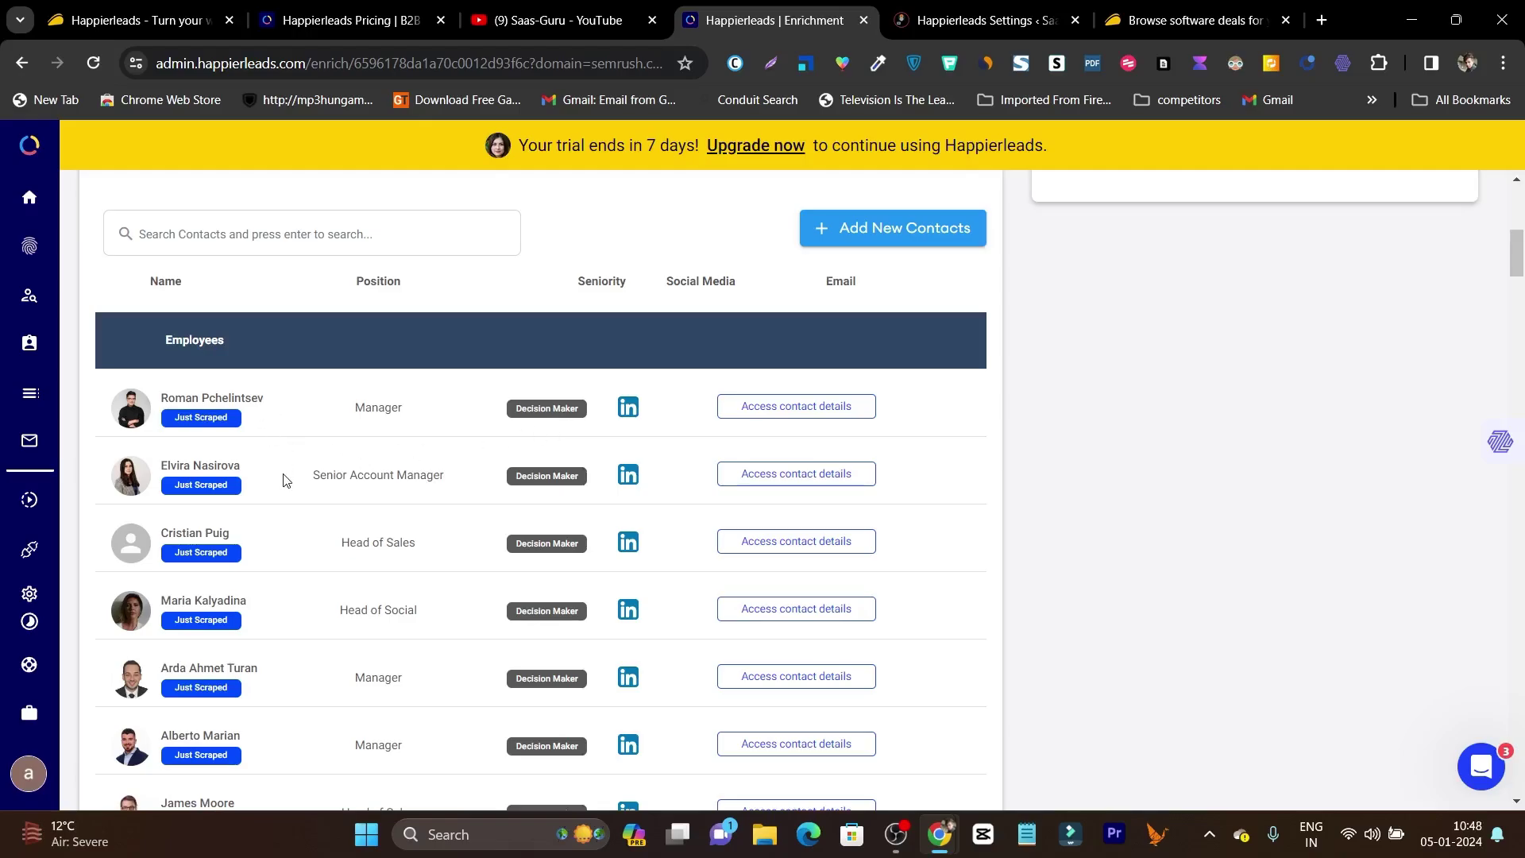
scroll(598, 426, down, 14)
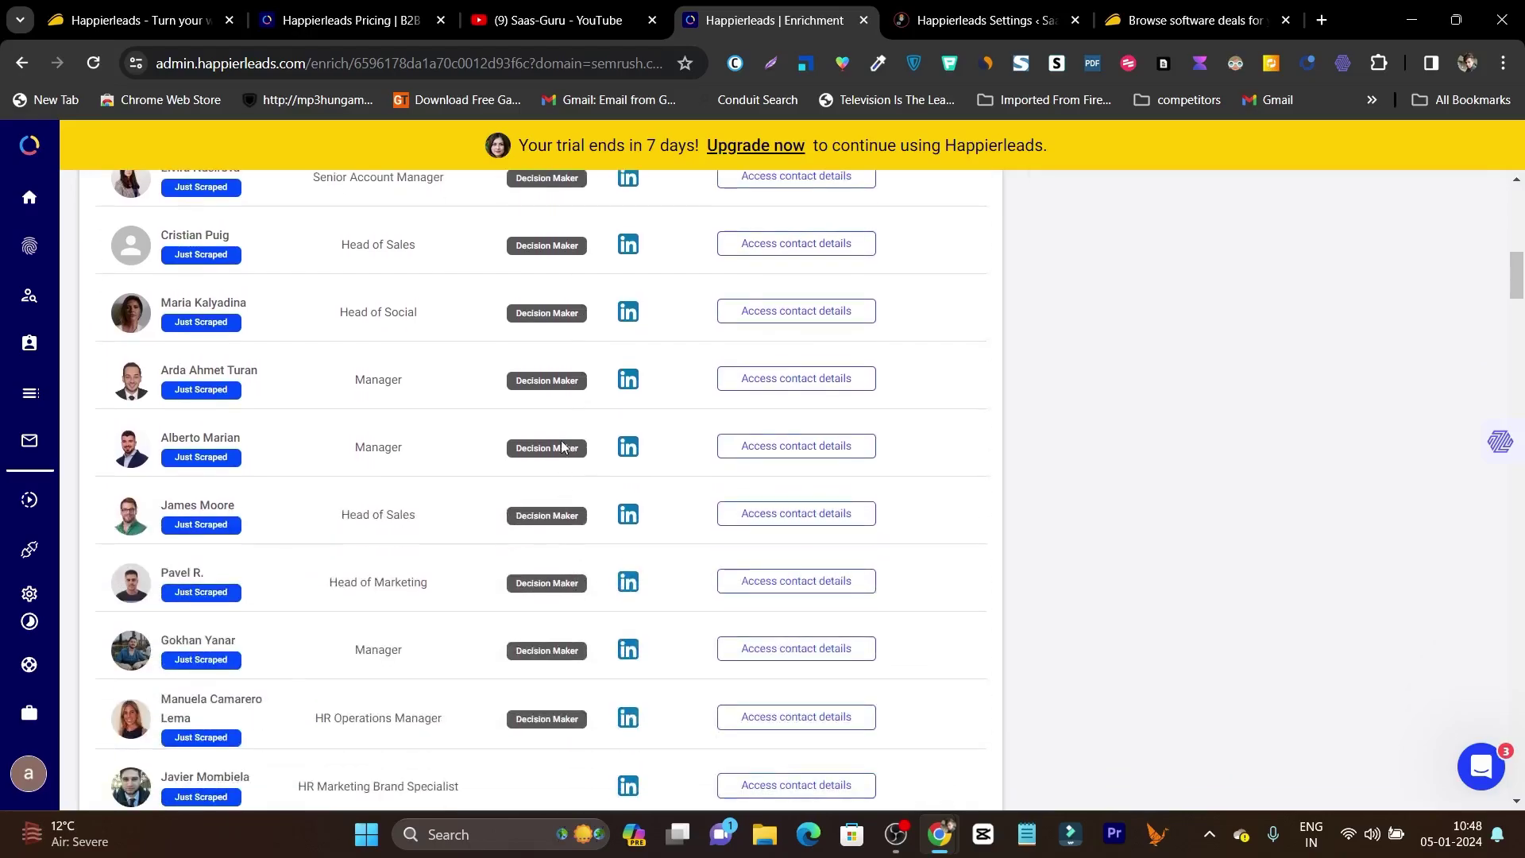
scroll(528, 715, up, 5)
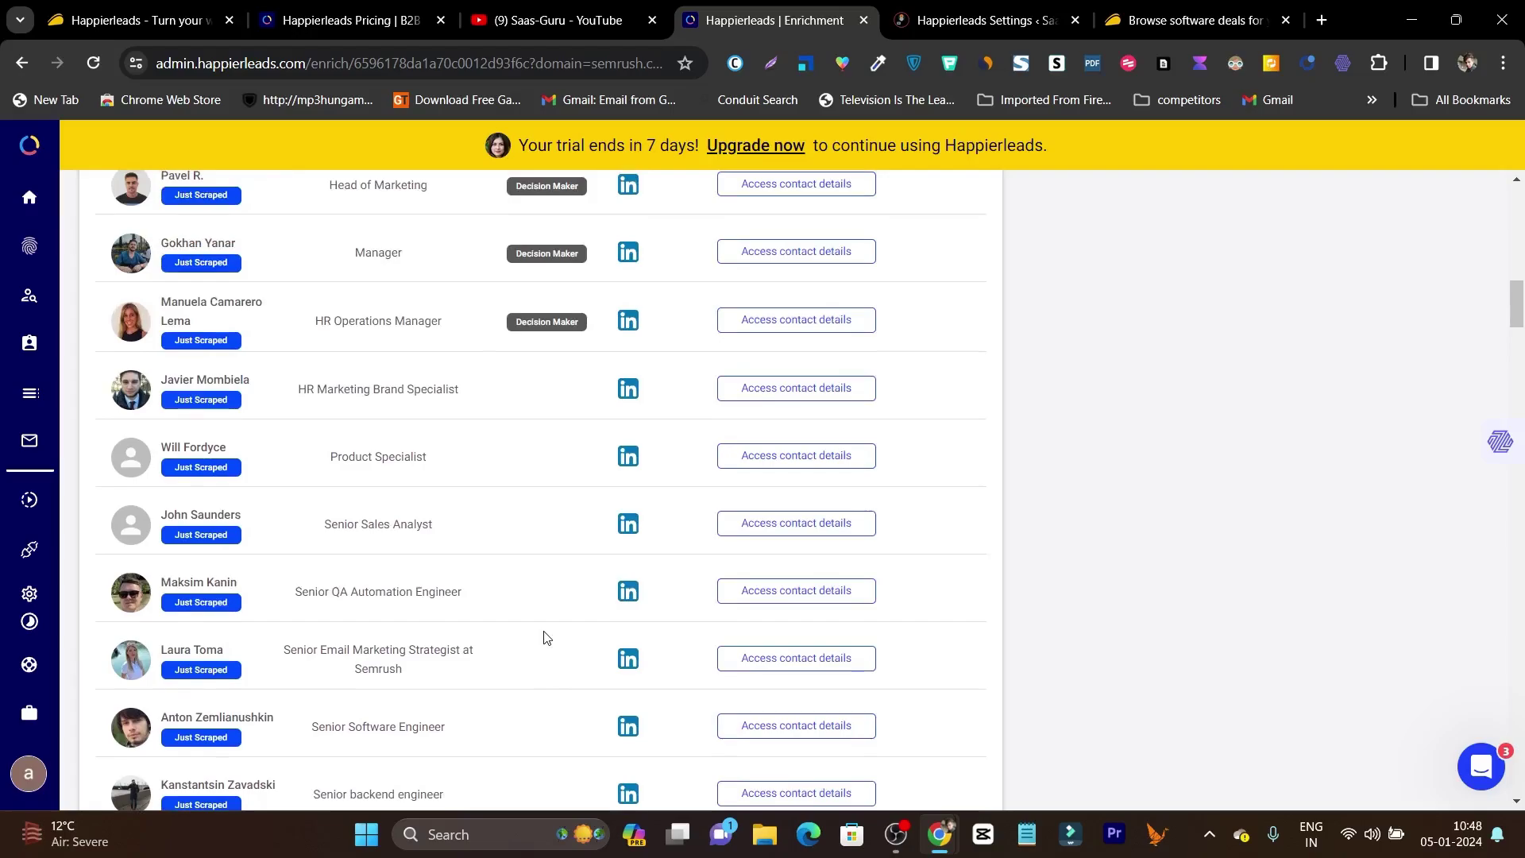
scroll(545, 638, up, 8)
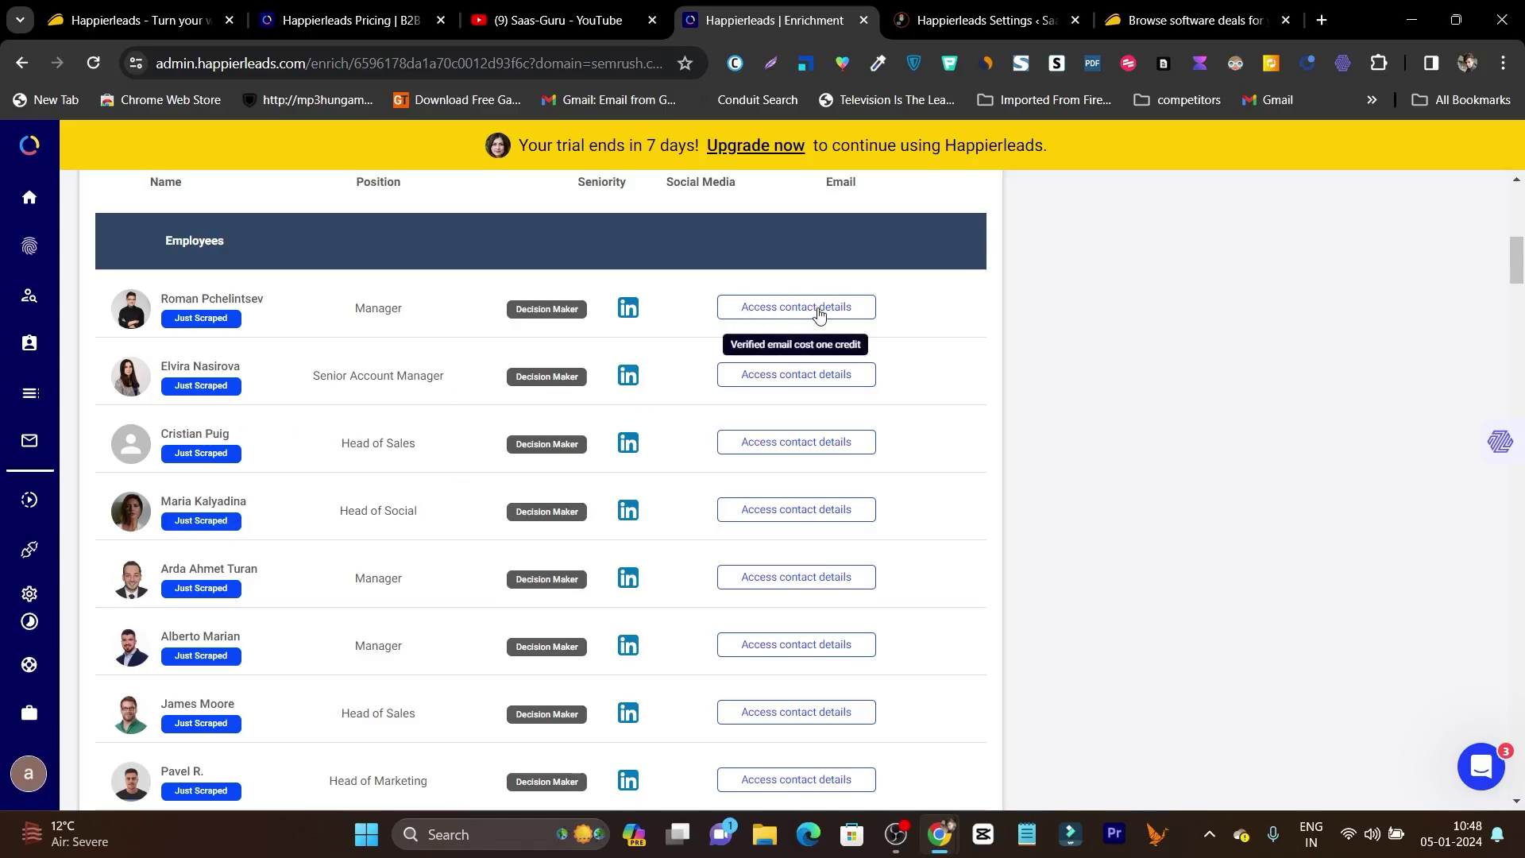
scroll(617, 439, up, 5)
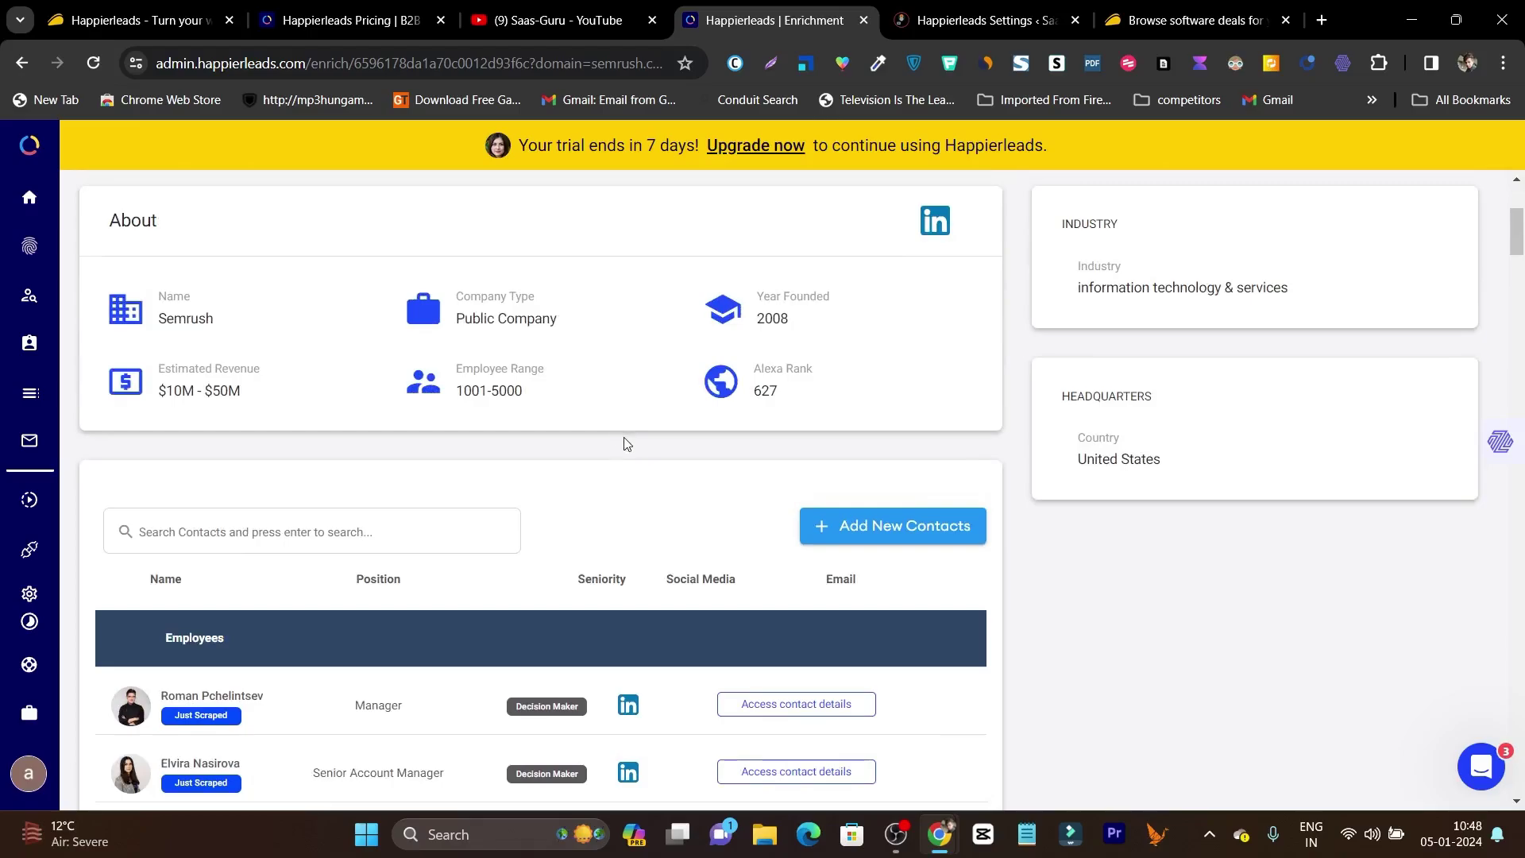
scroll(617, 475, up, 4)
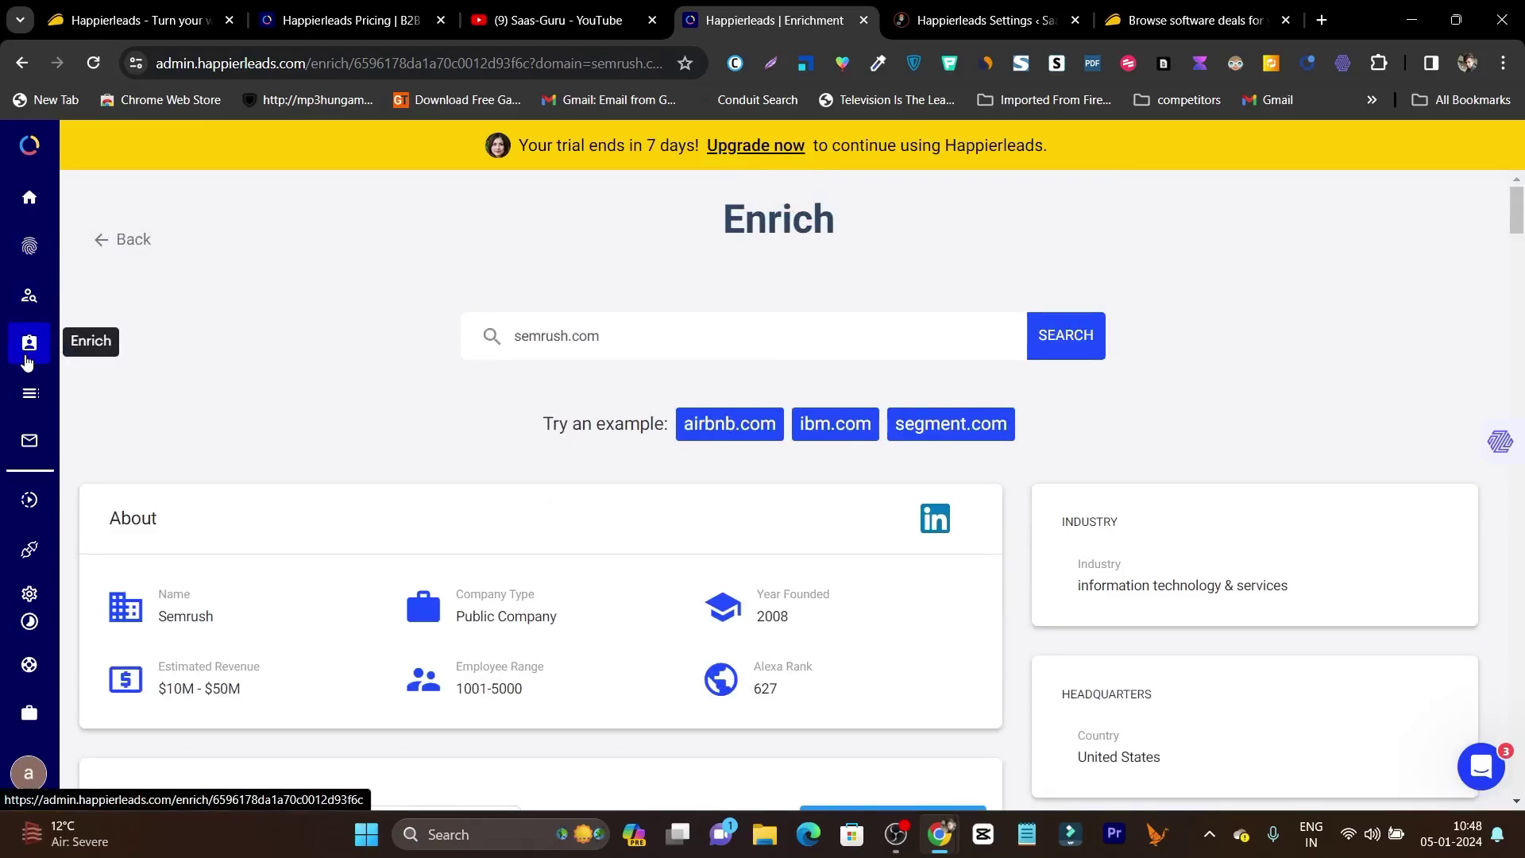
- View the Lists page, then create an Engage campaign named "Cold email outrewach" with the default schedule
click(30, 396)
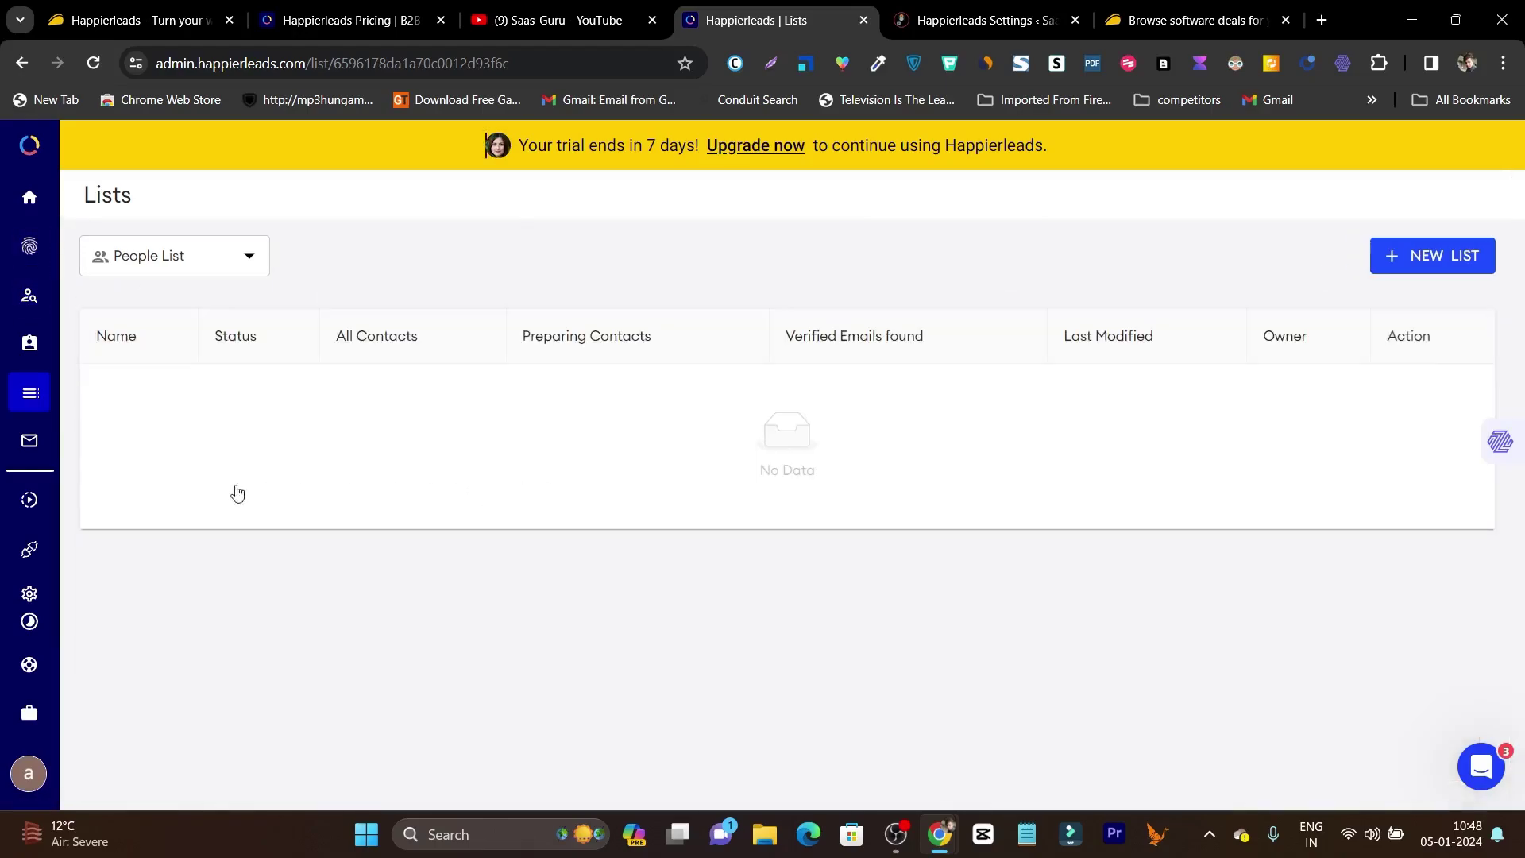
click(28, 450)
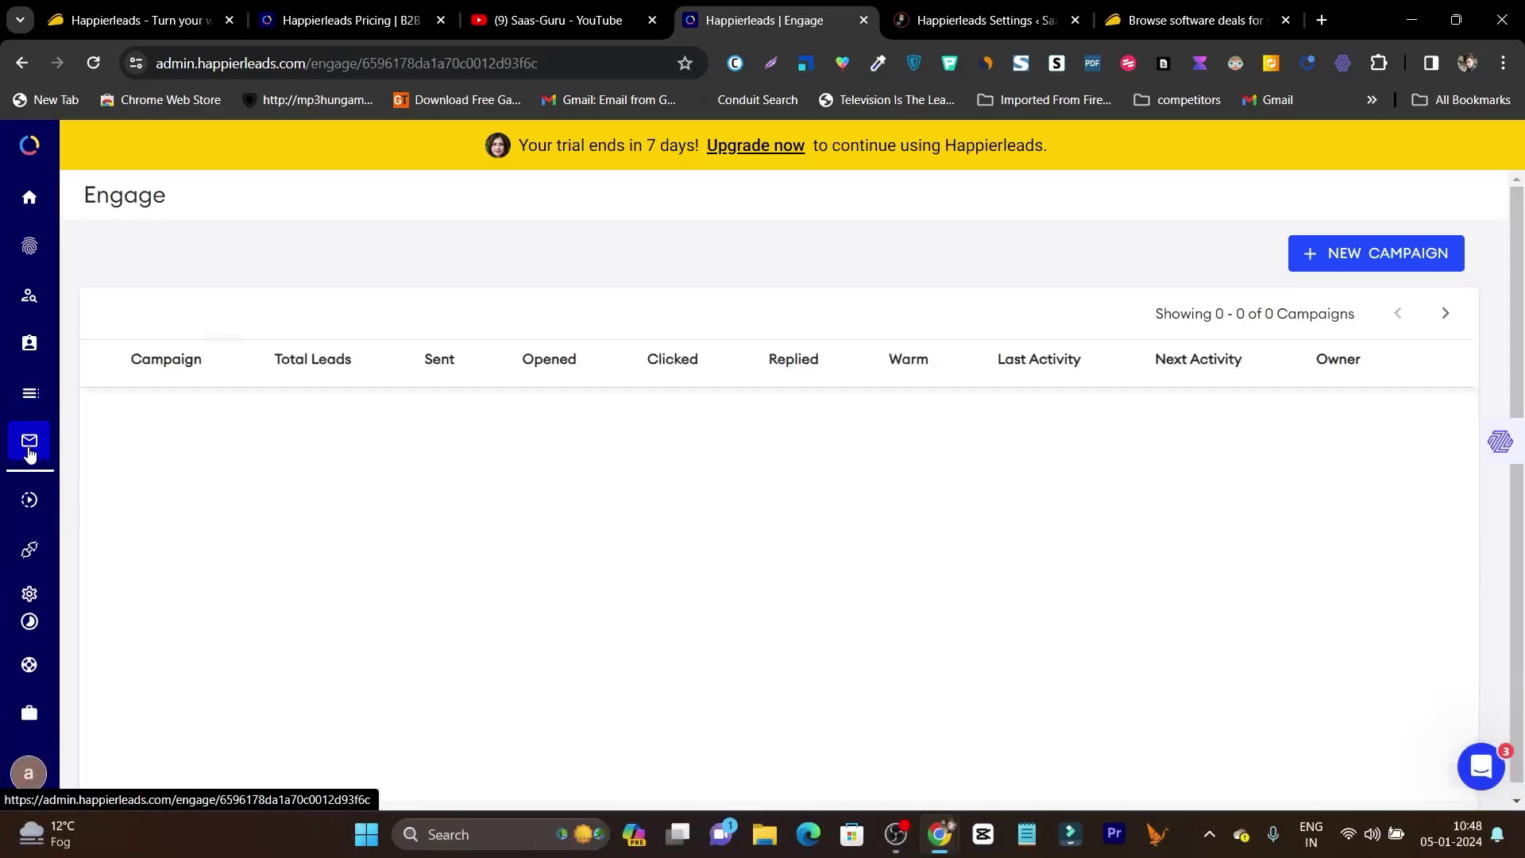
click(1348, 256)
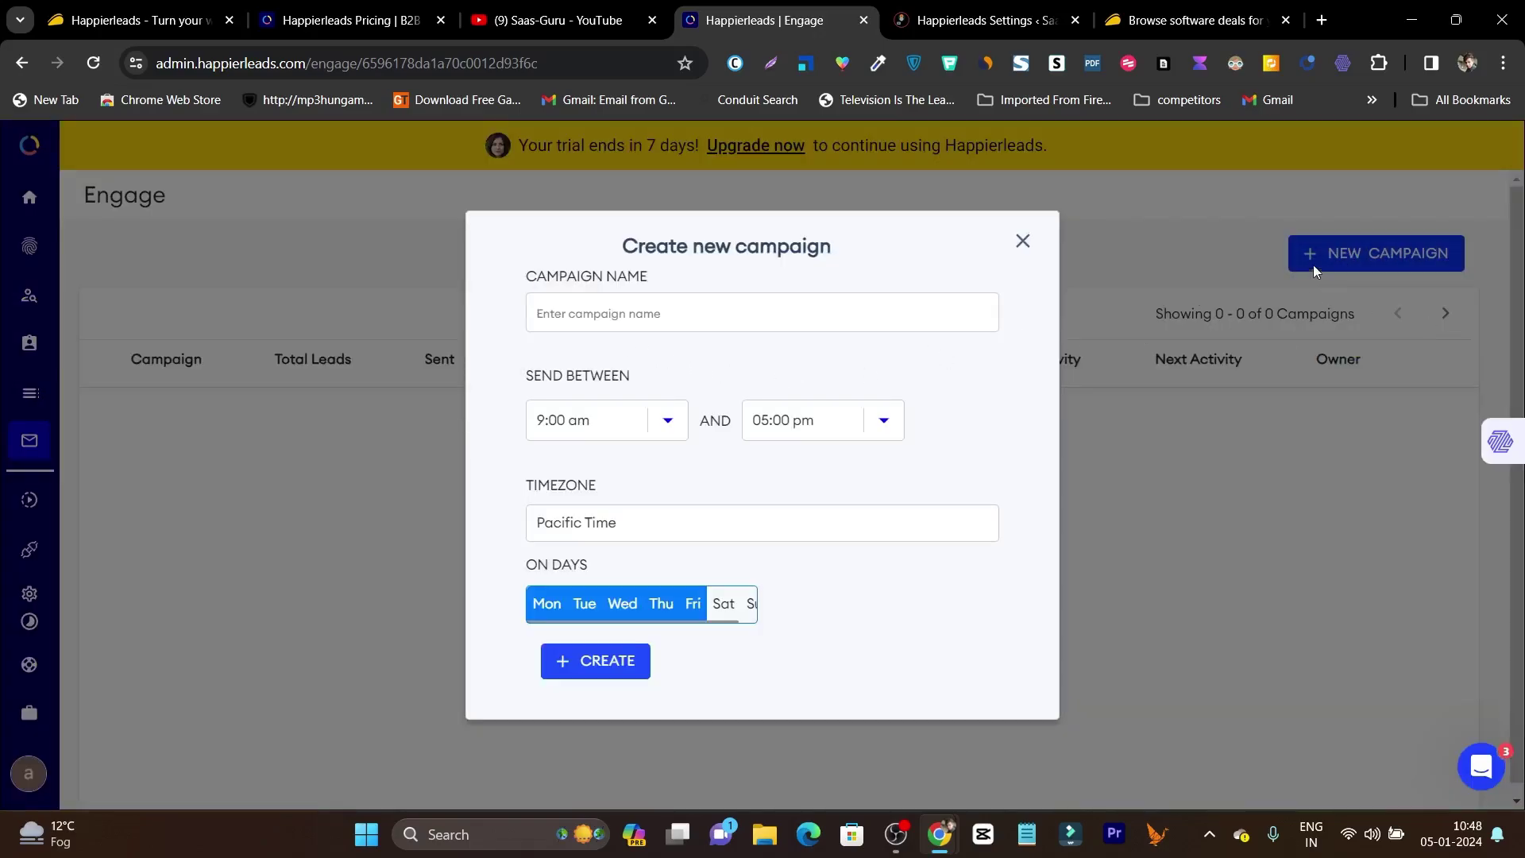
click(591, 320)
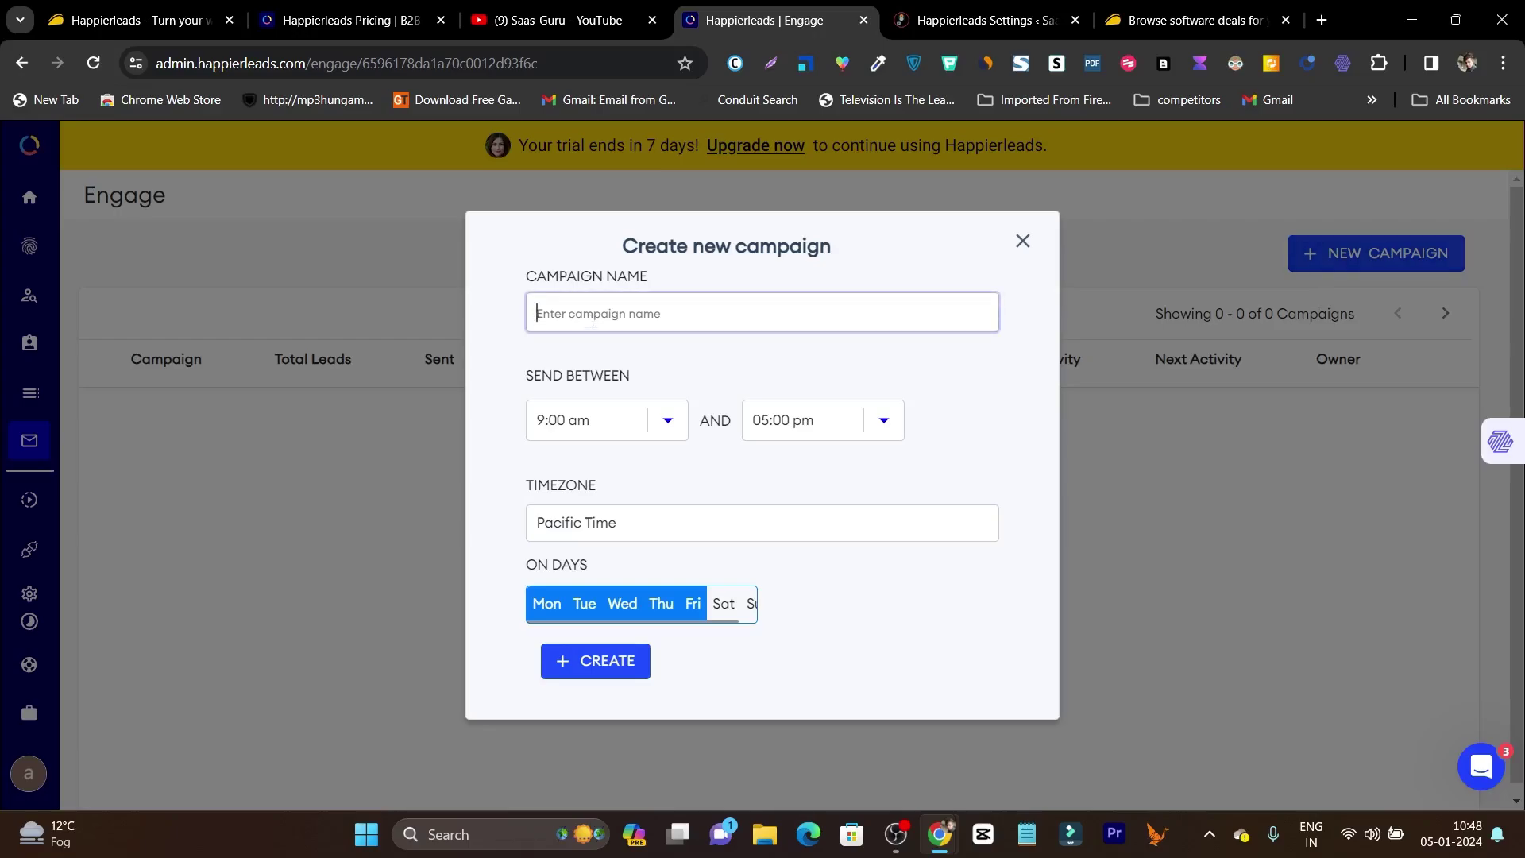
text(Cold email outrewach)
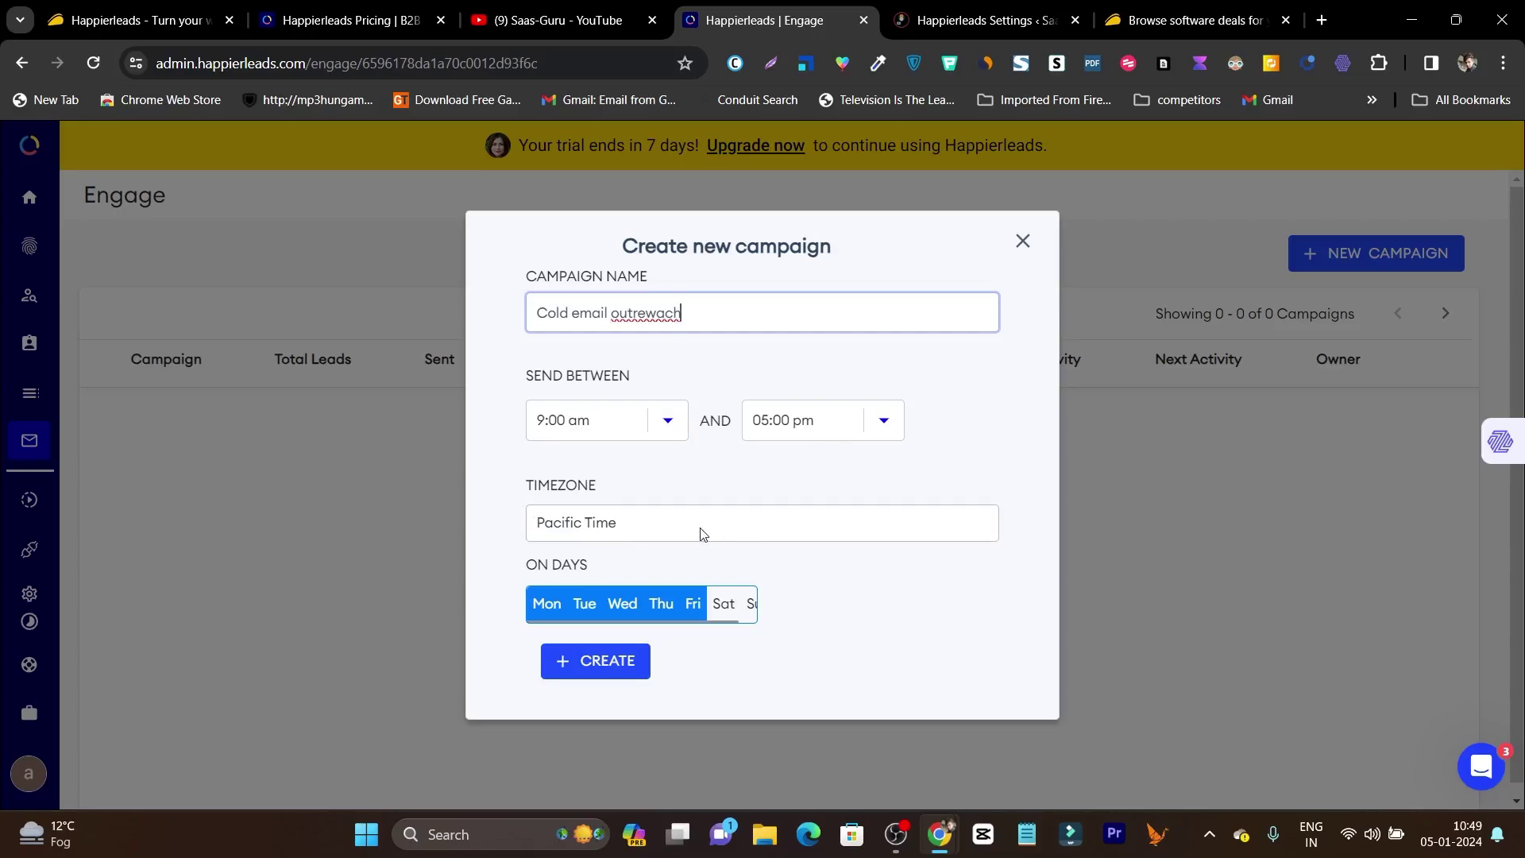
click(590, 667)
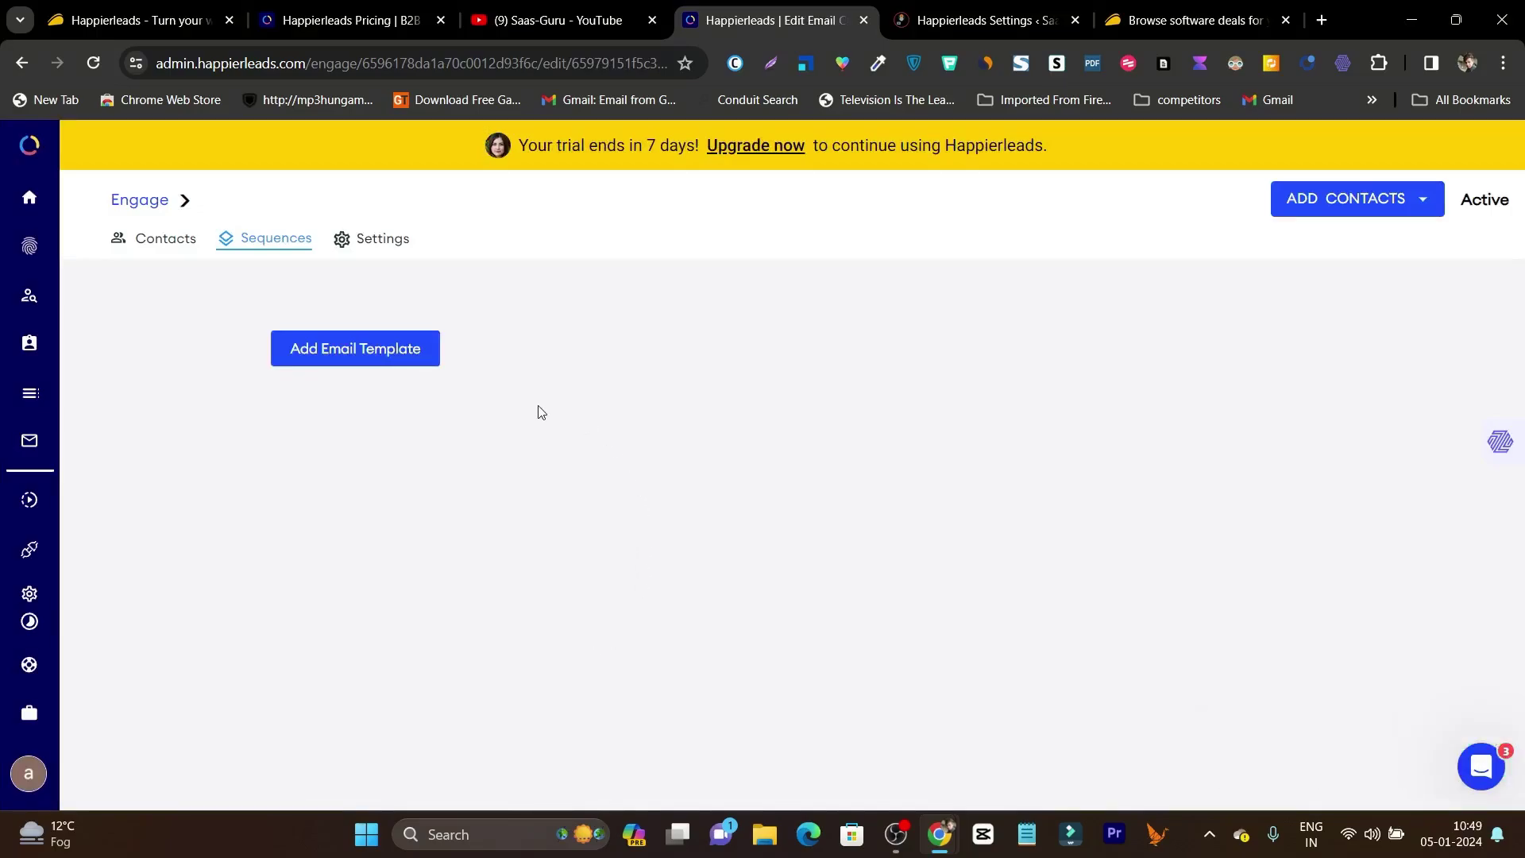
- View the campaign's Contacts, then open a new email template in Sequences and look through its custom fields
click(159, 245)
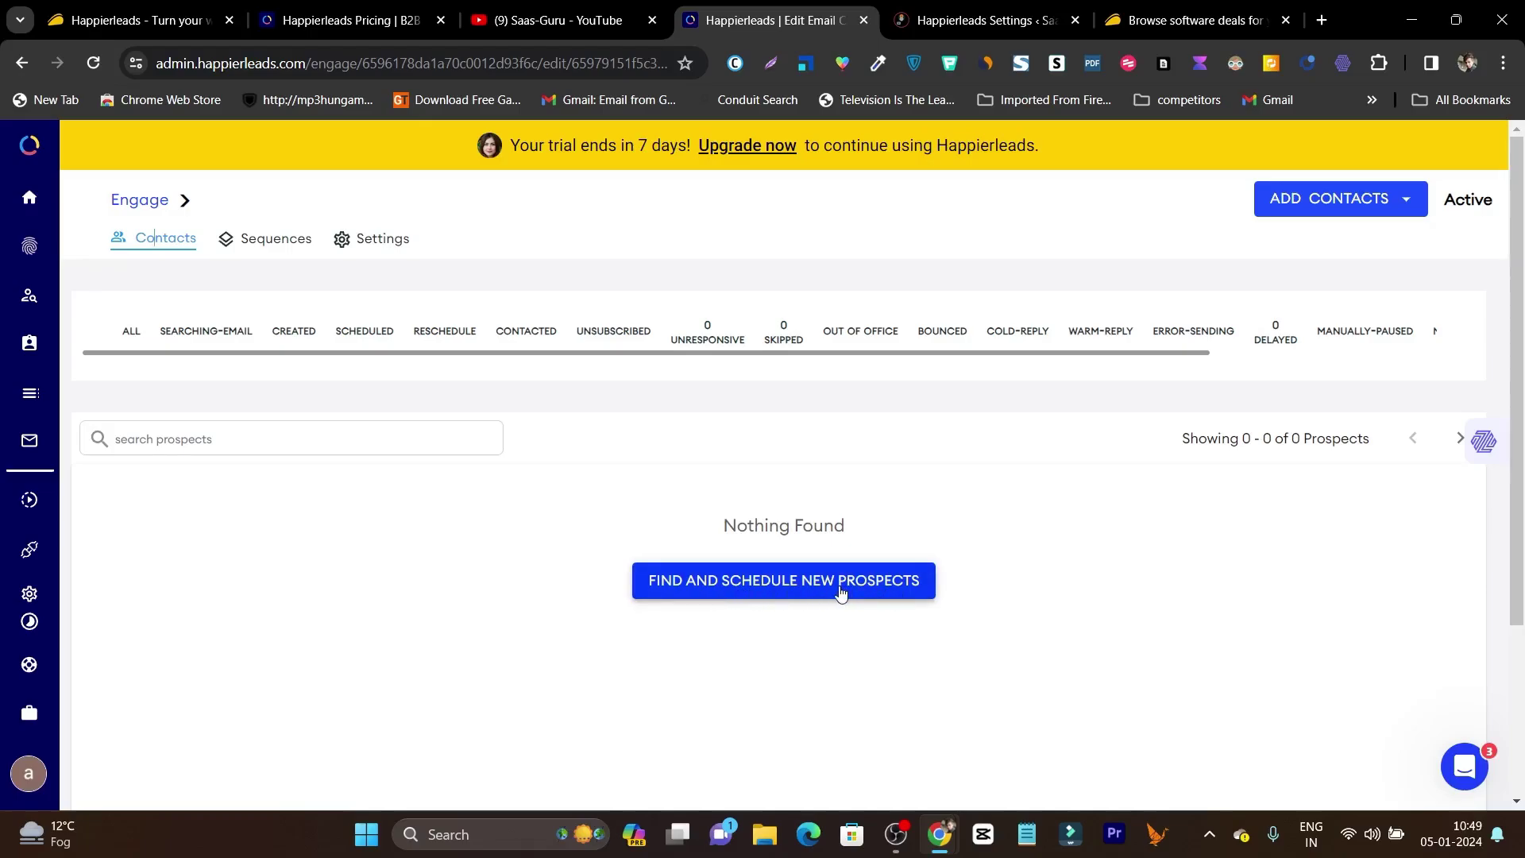
click(263, 242)
click(368, 358)
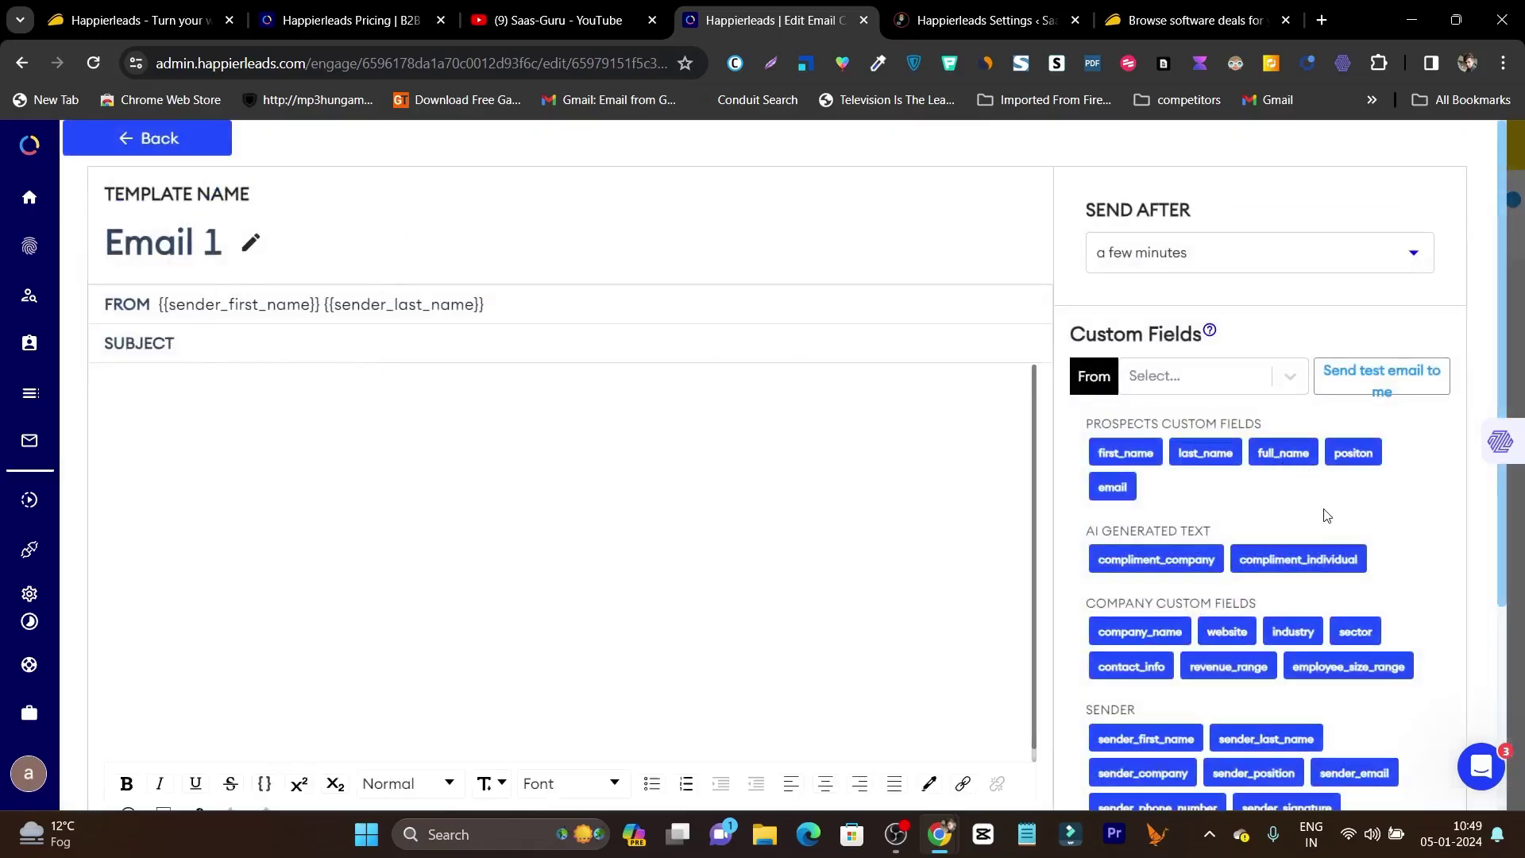
scroll(1379, 511, down, 3)
scroll(1264, 648, up, 3)
- Write the template subject as "hi" plus the first_name field, with the fallback "there here's the something for you"
click(1131, 456)
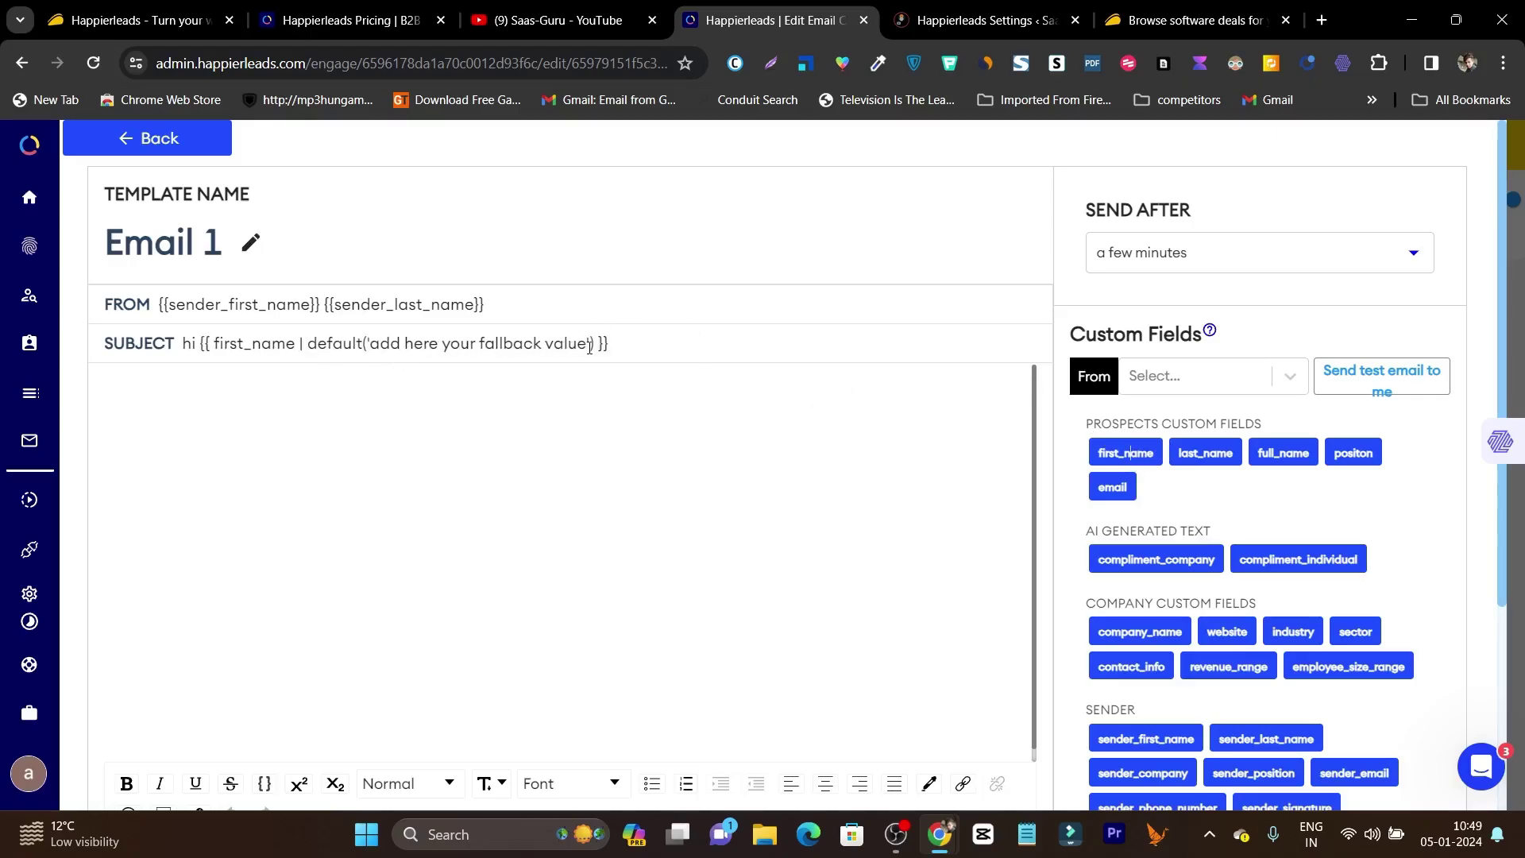
drag(587, 343, 368, 355)
key(BackSpace)
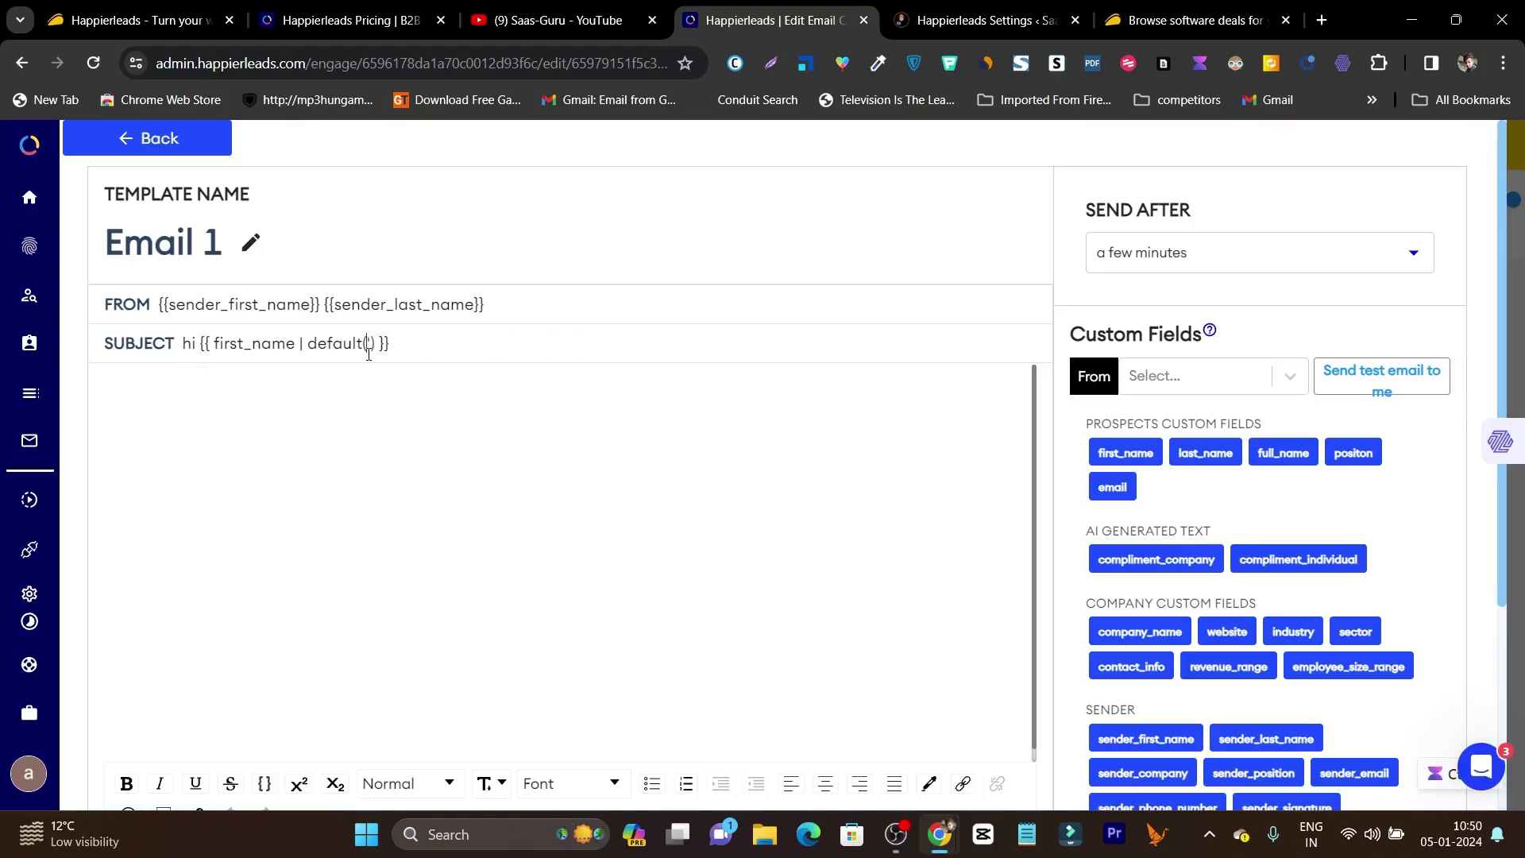
text(there )
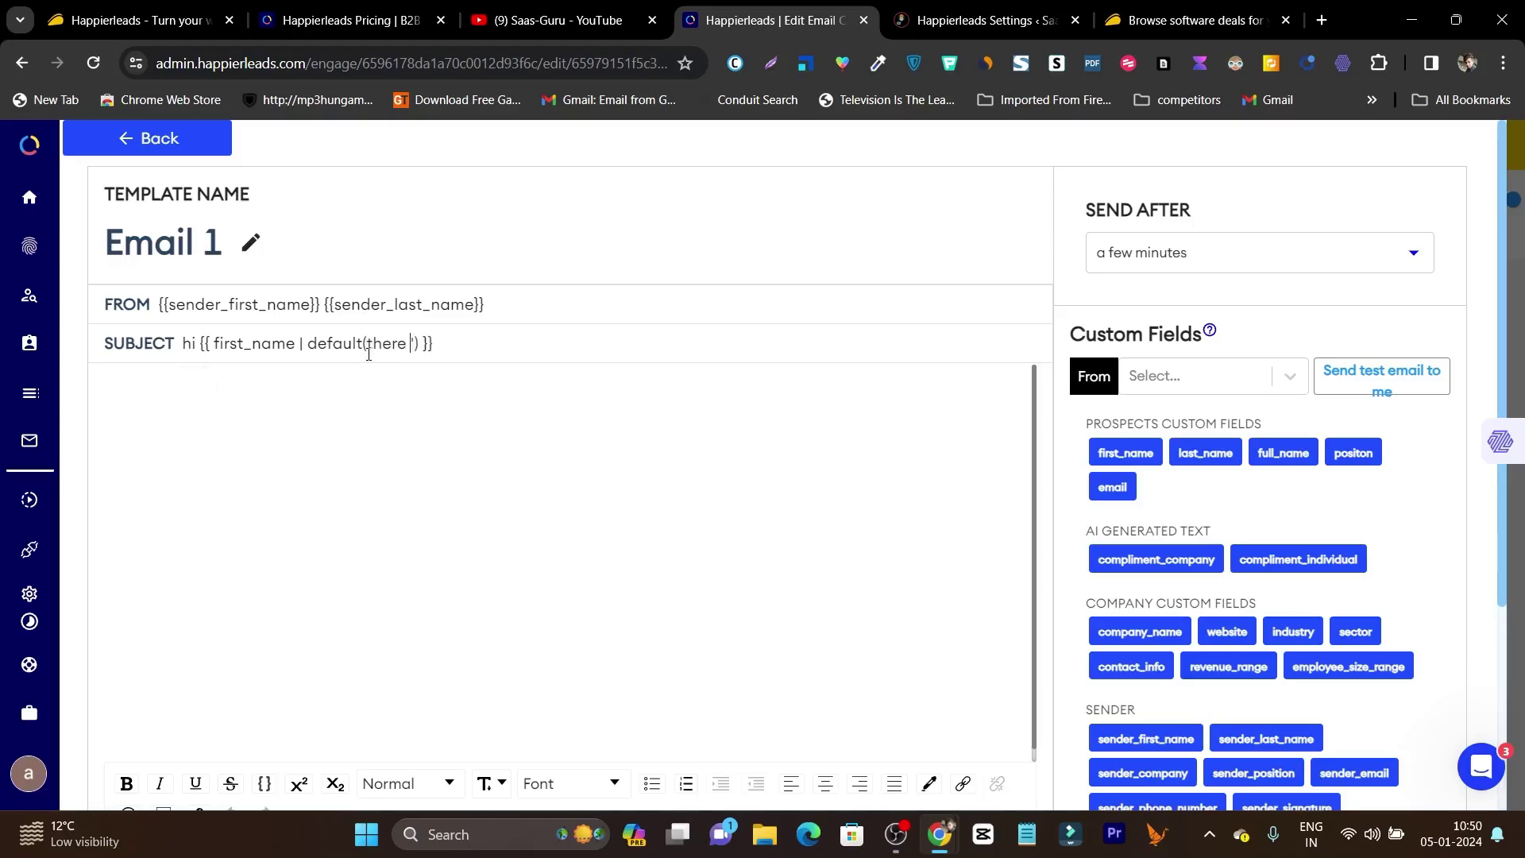
text(here's the someh)
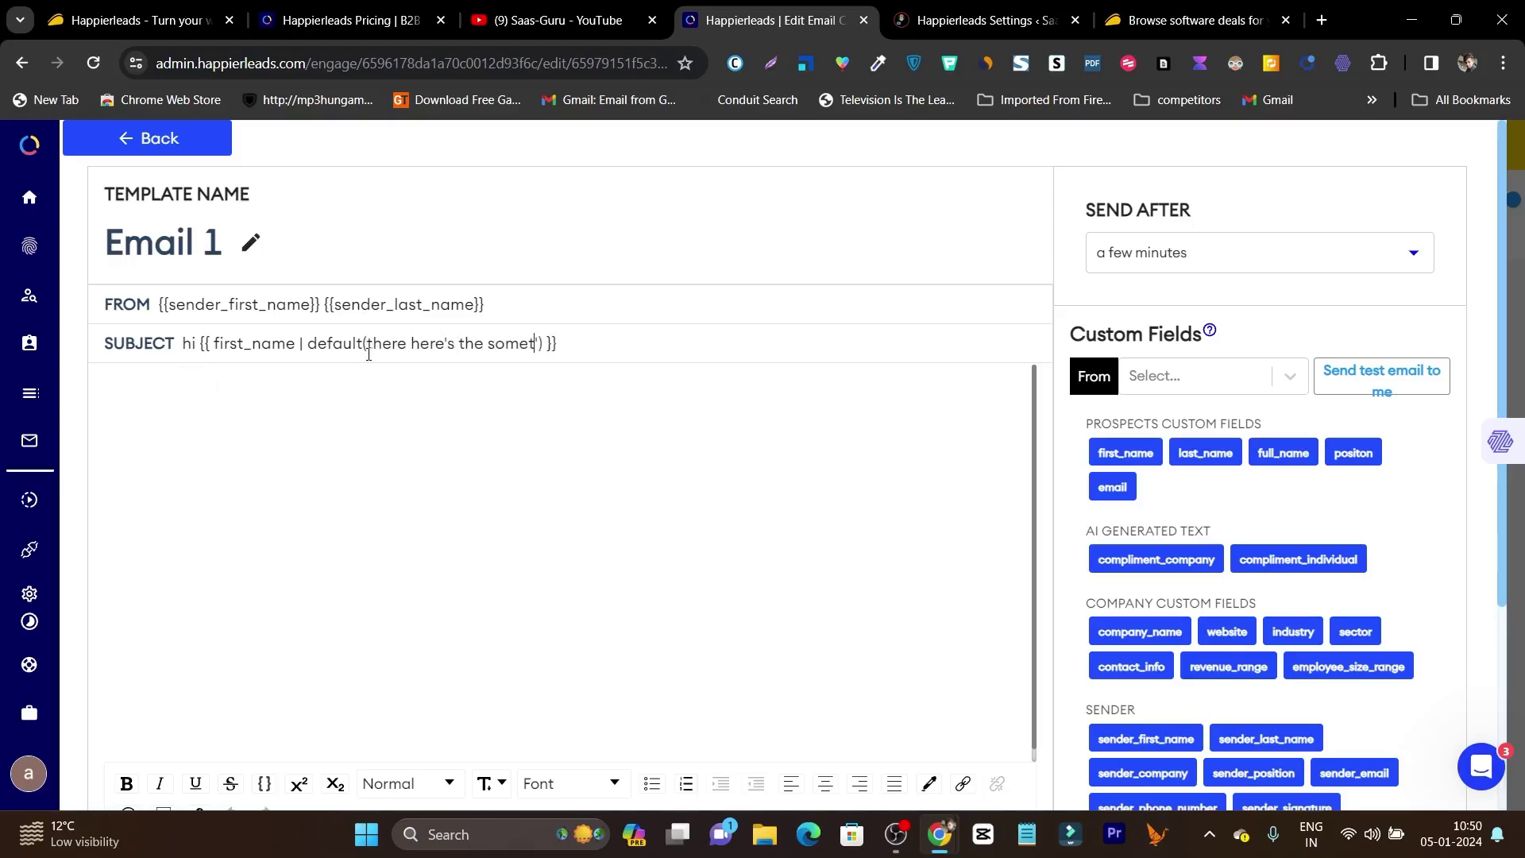
text(ing for you)
right_click(489, 343)
click(598, 370)
- Enter "huj 0iu hopih 0-ih 0h5oi0- h5th" as the email body and look through the sender, unsubscribe and date fields
click(276, 395)
text(huj 0iu hopih 0-ih 0h5oi0- h5th)
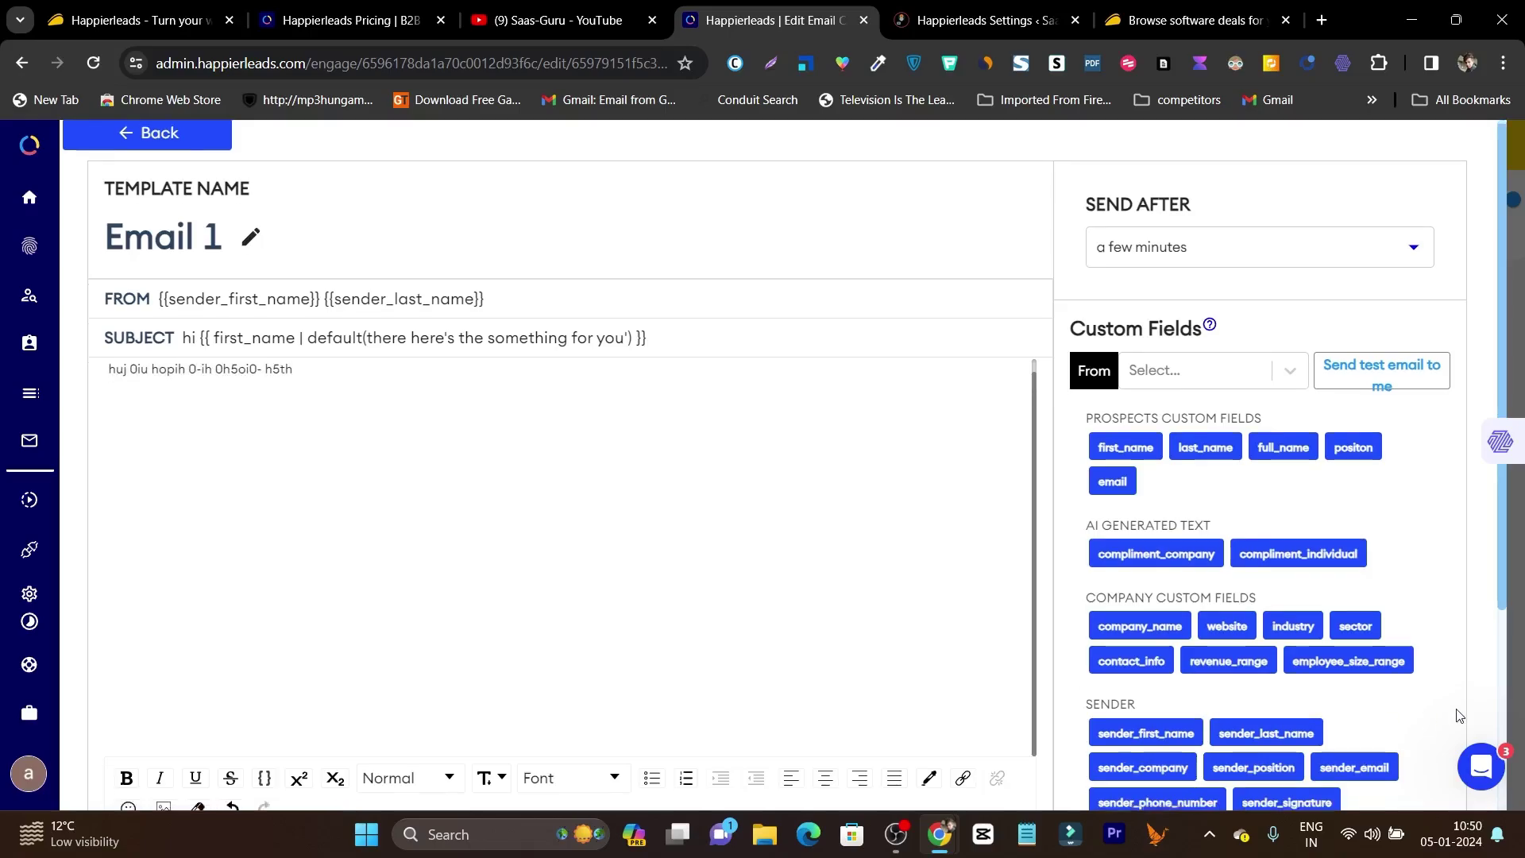
scroll(1201, 585, down, 1)
scroll(1144, 552, down, 1)
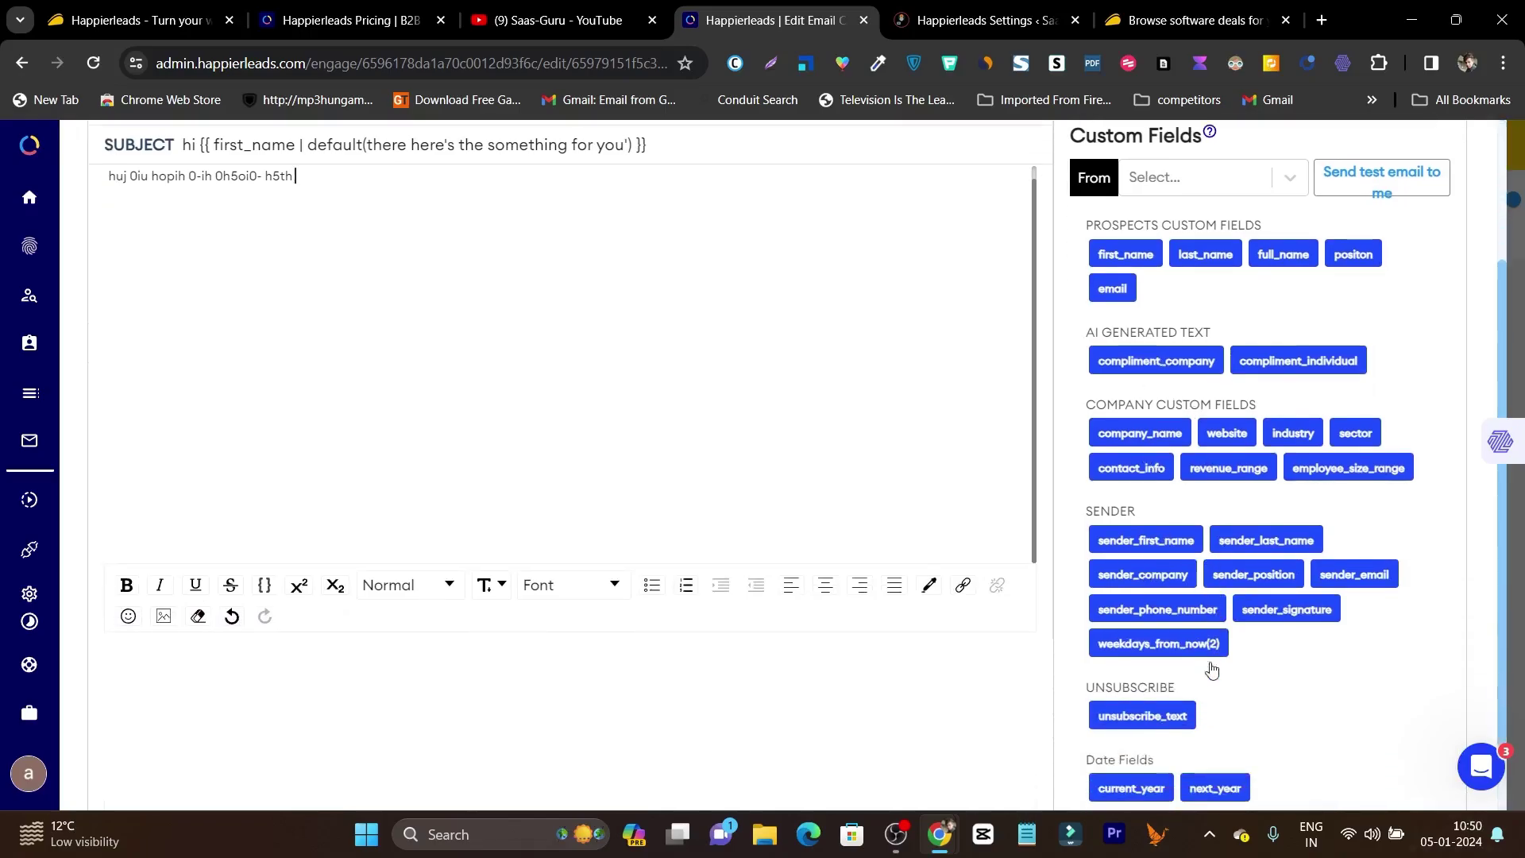
scroll(1208, 668, down, 1)
scroll(1266, 630, up, 3)
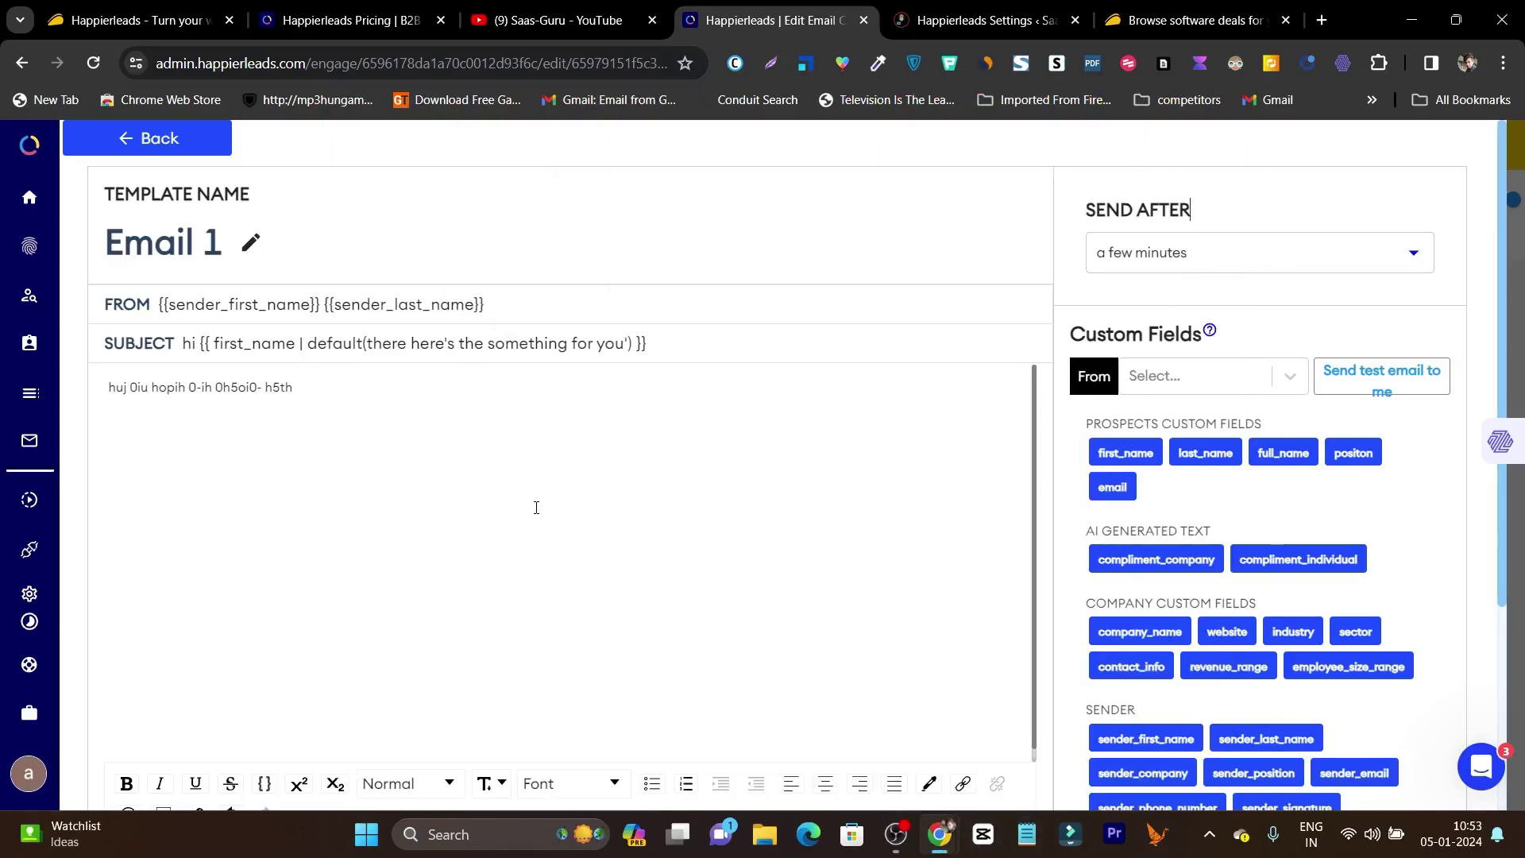
- Check the template's Send After delays and From account options, then return to the campaign's Sequences without saving
scroll(445, 453, down, 3)
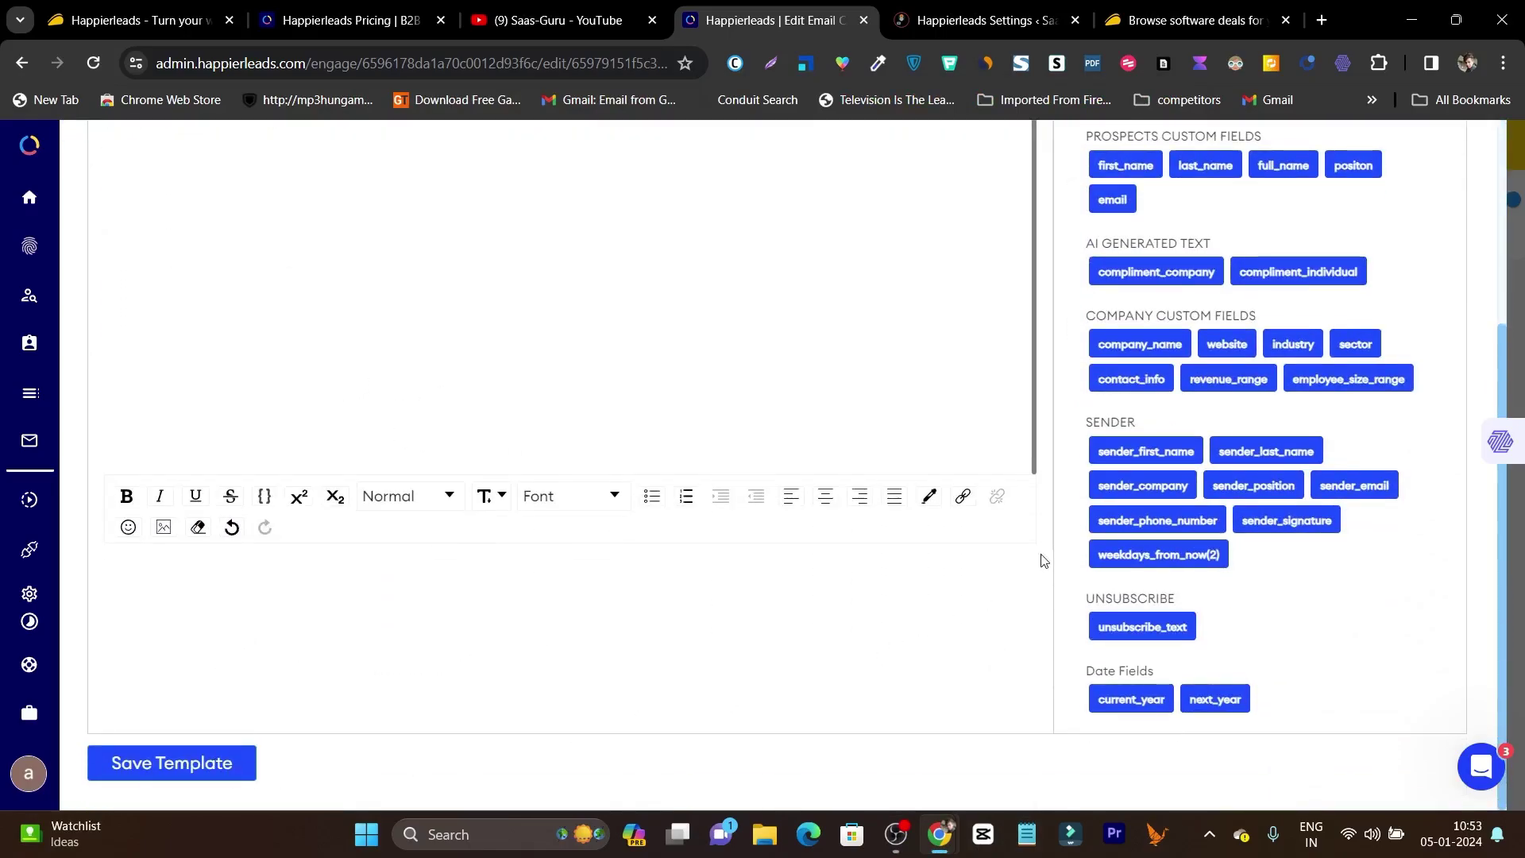
scroll(1041, 559, up, 3)
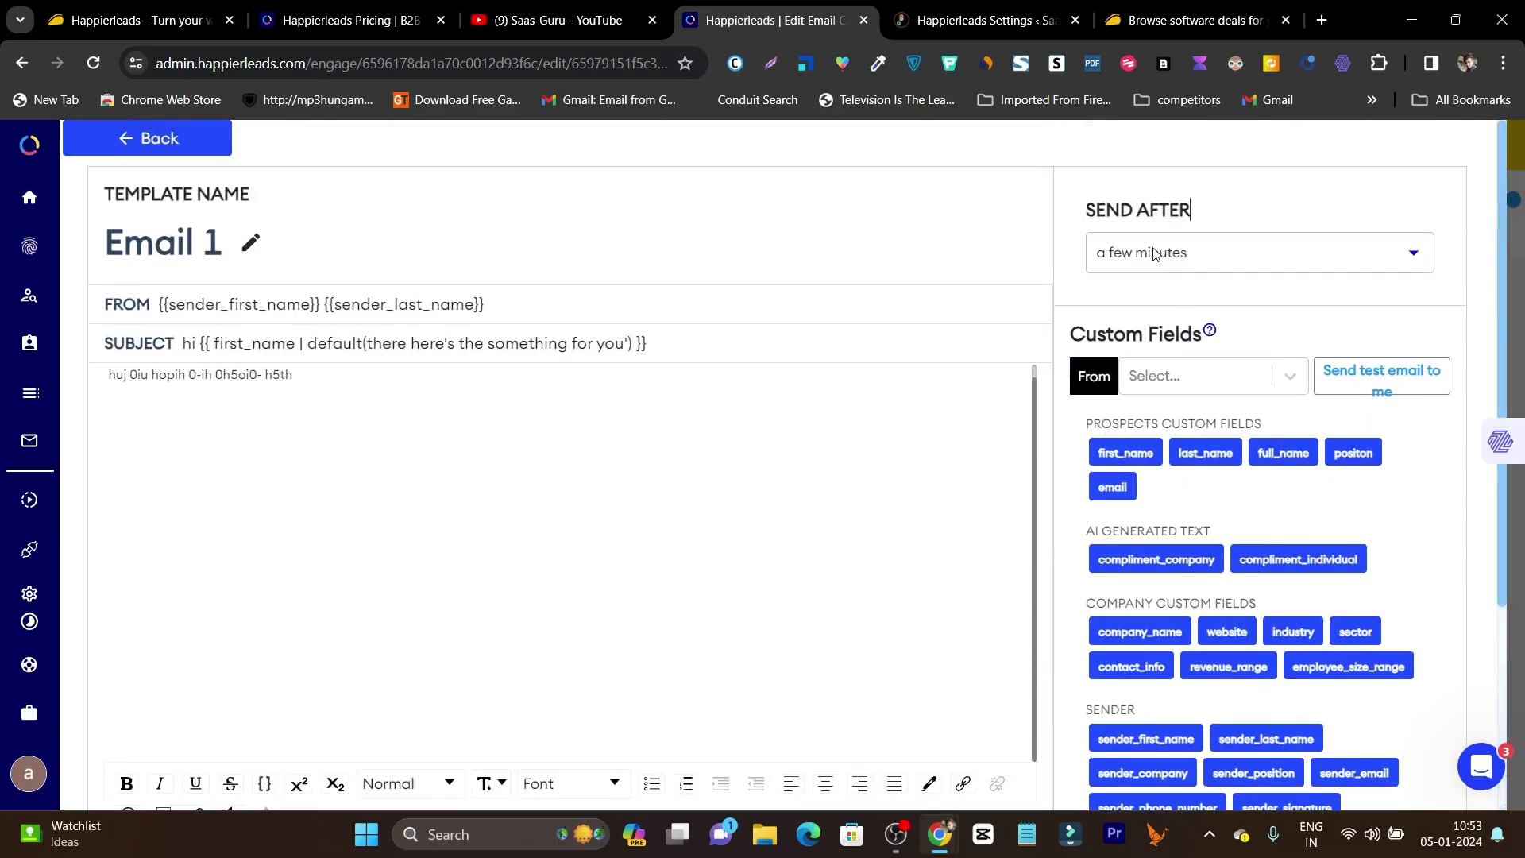
click(1221, 257)
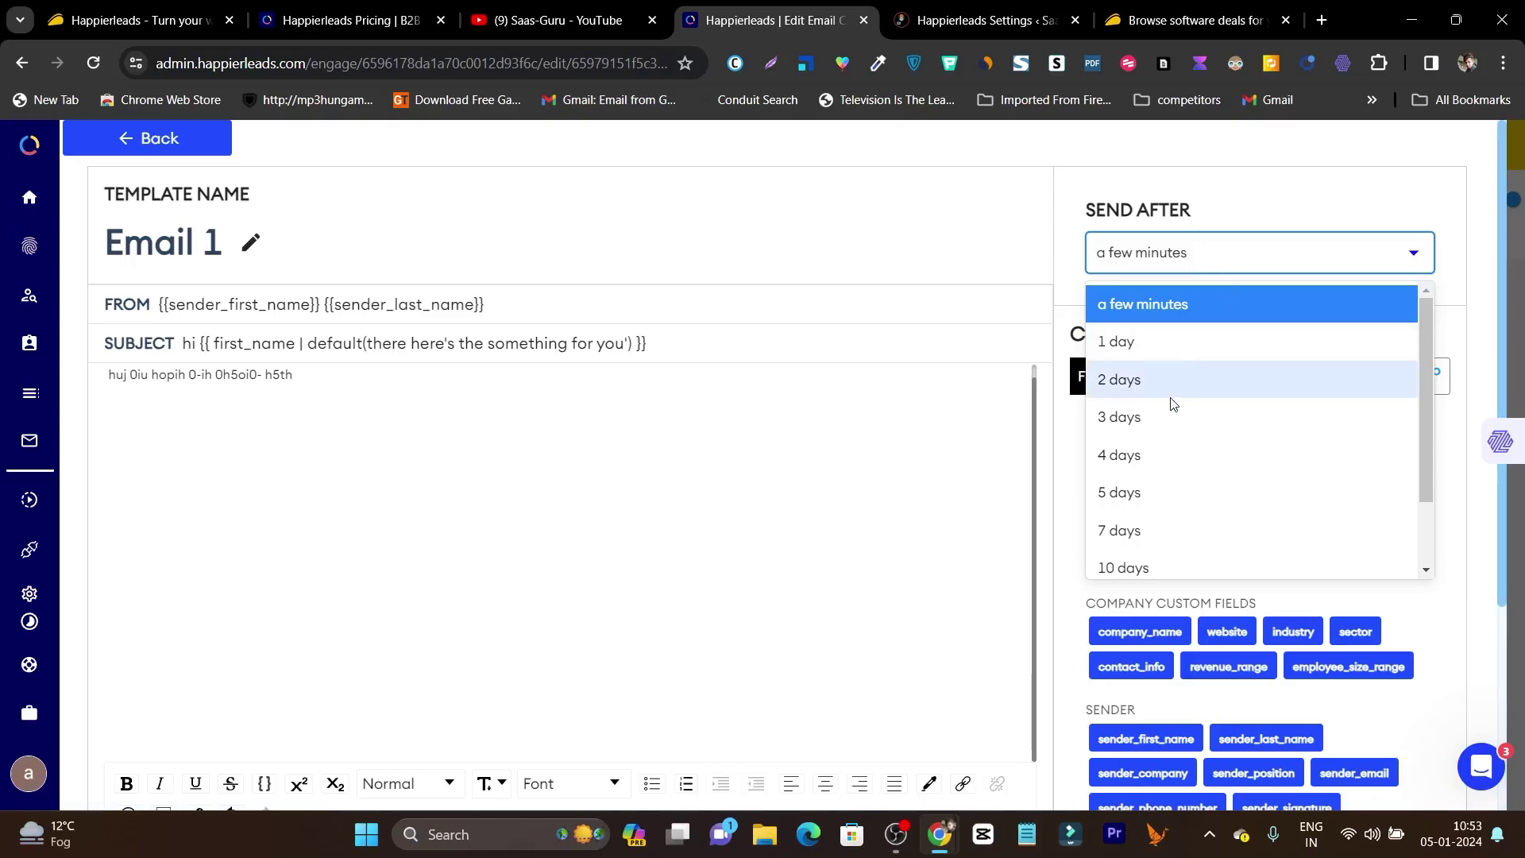
click(1310, 170)
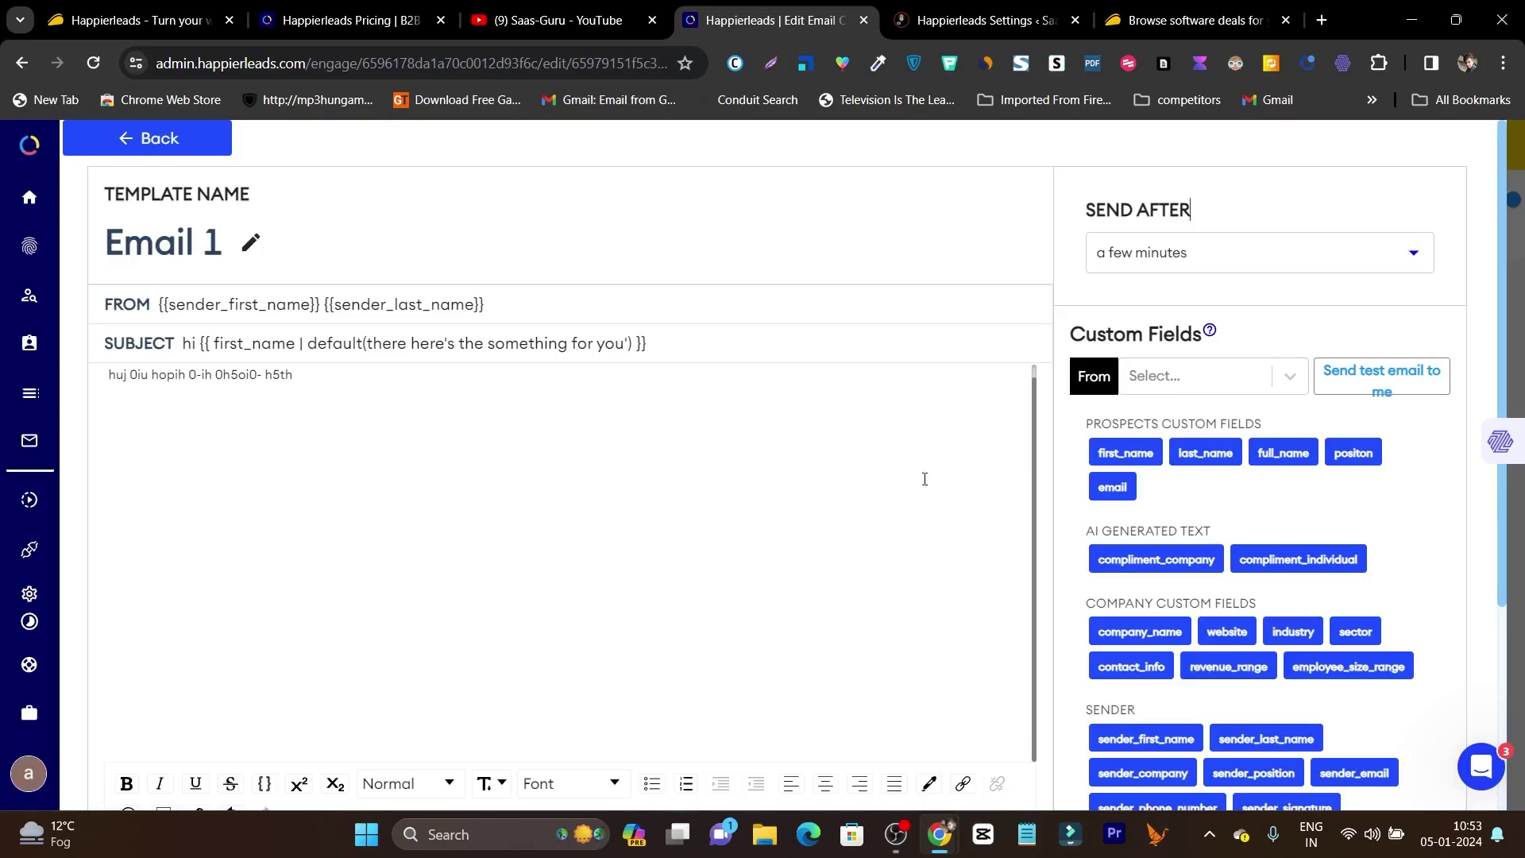
click(1244, 389)
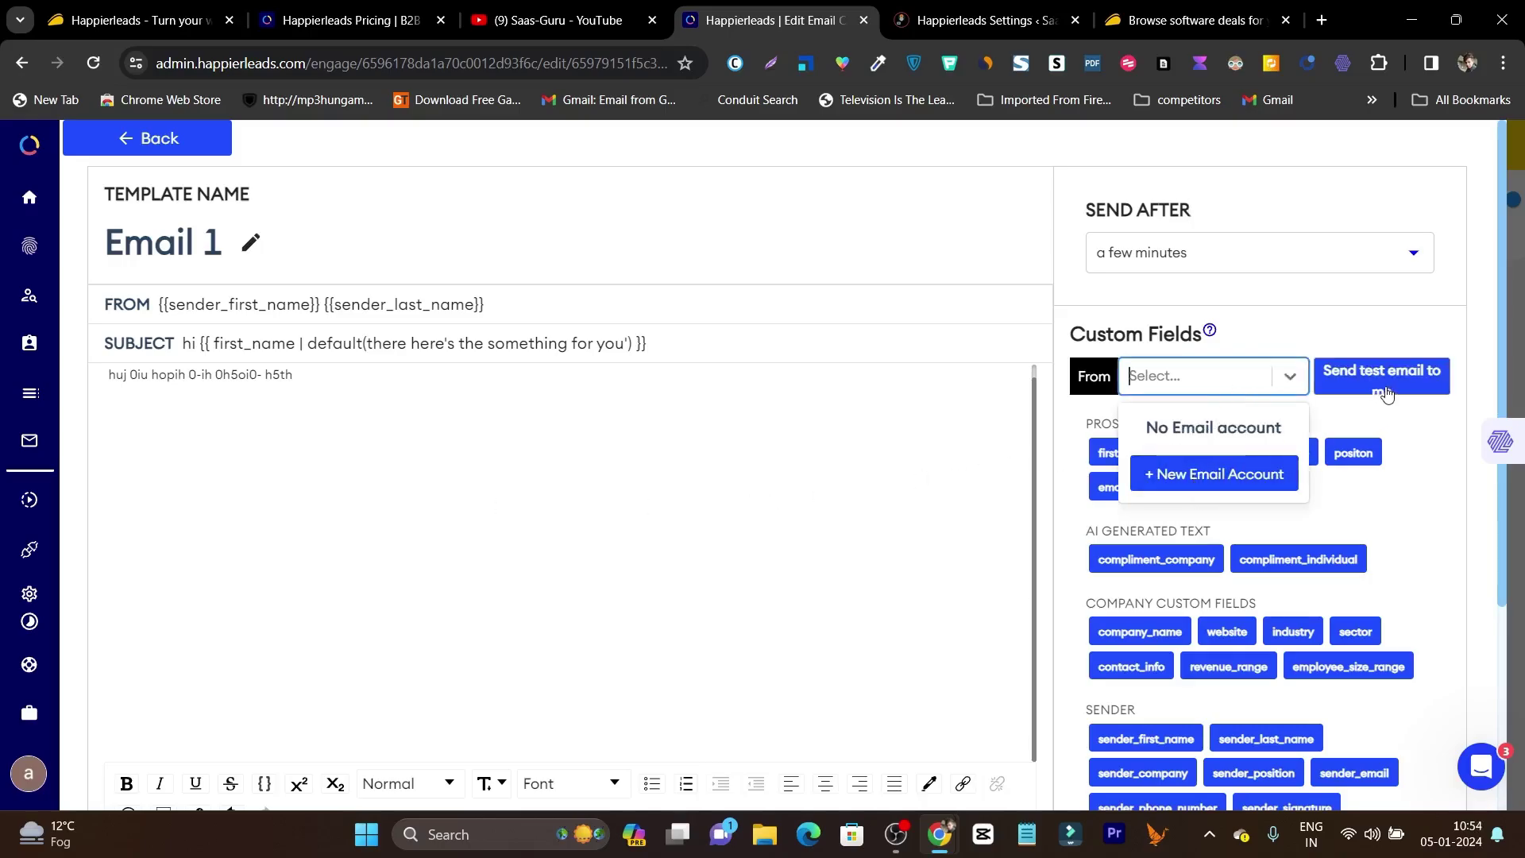
click(957, 309)
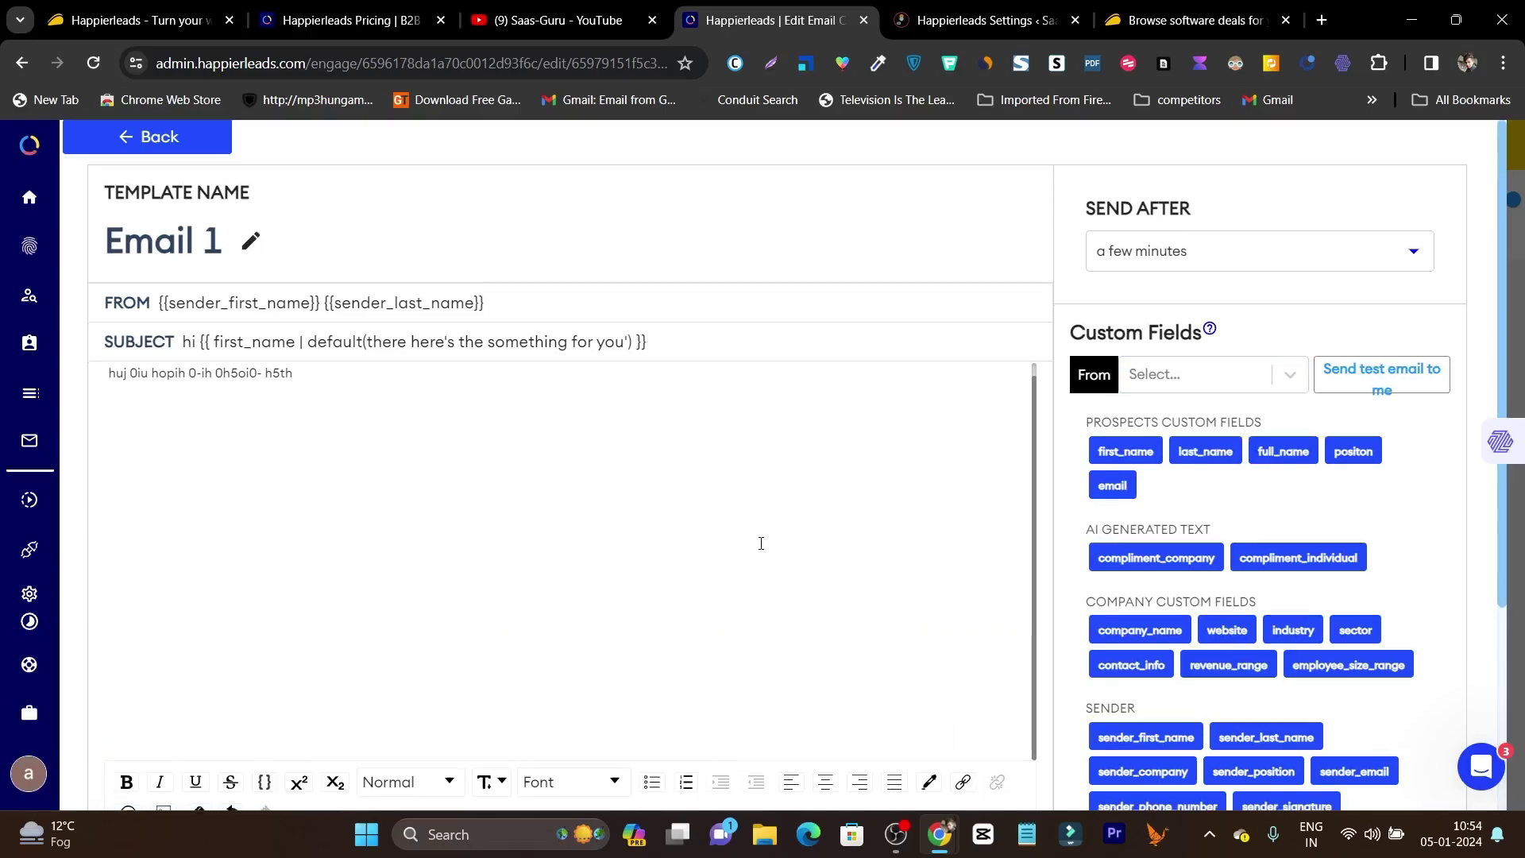
scroll(556, 531, down, 1)
scroll(74, 584, up, 1)
scroll(74, 584, up, 1)
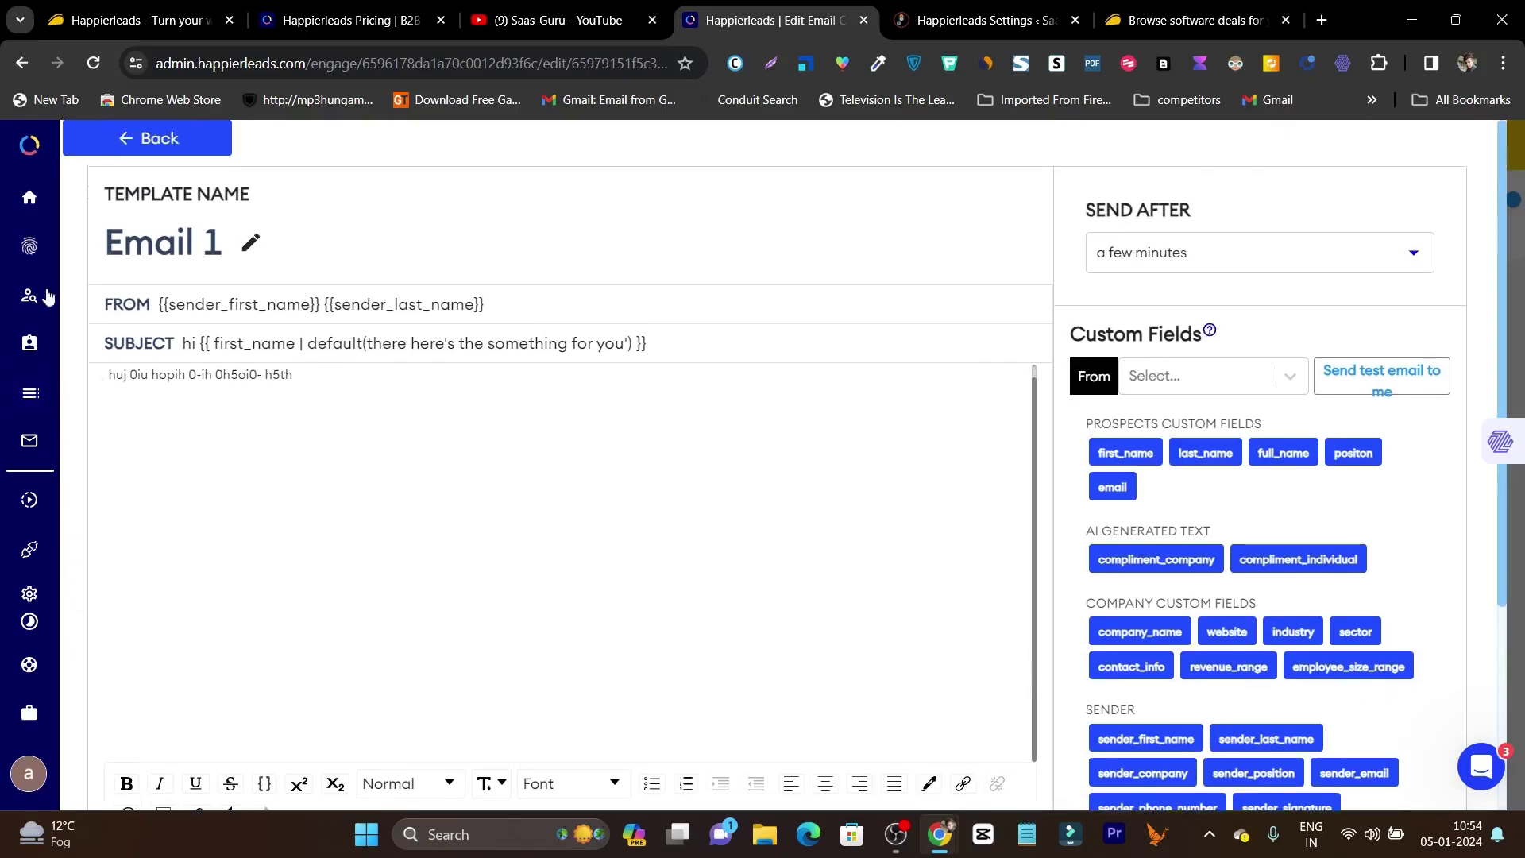
click(163, 135)
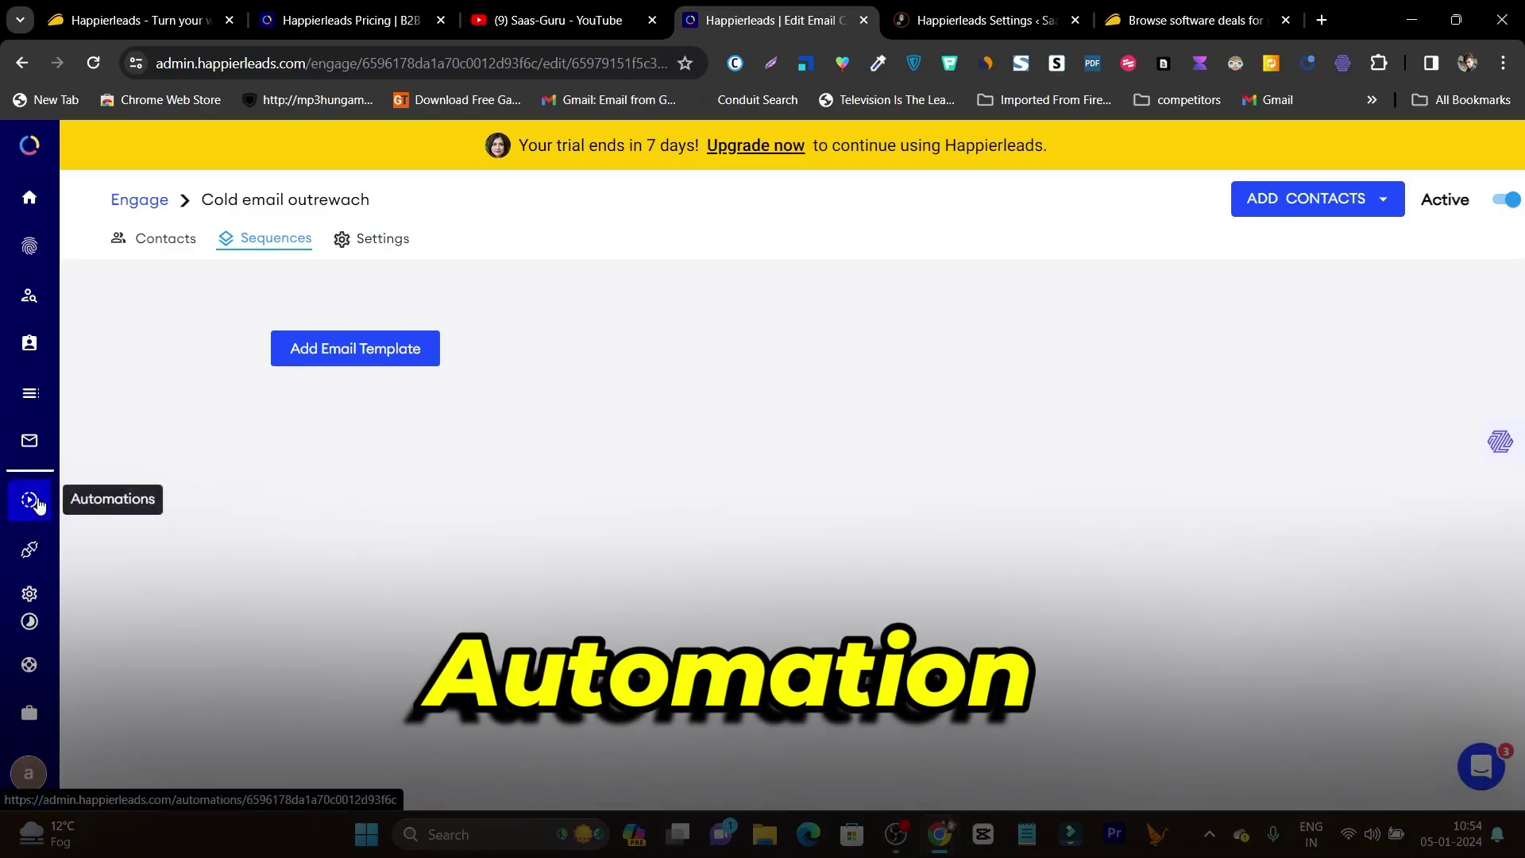
- Open Automations, check the Happierleads plugin settings in WordPress, and return to the Automations page
click(32, 501)
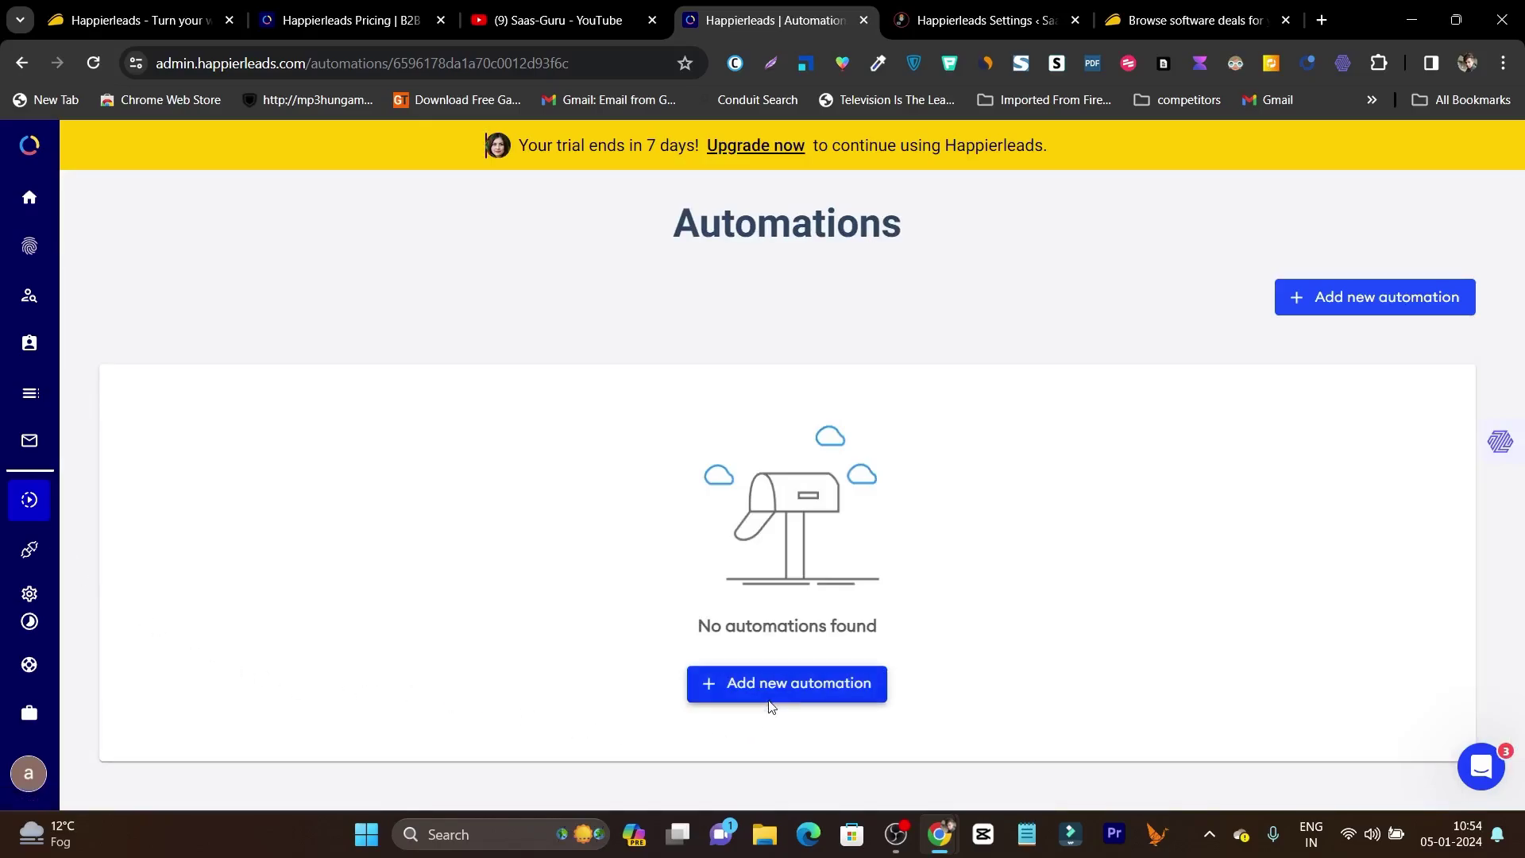
click(991, 21)
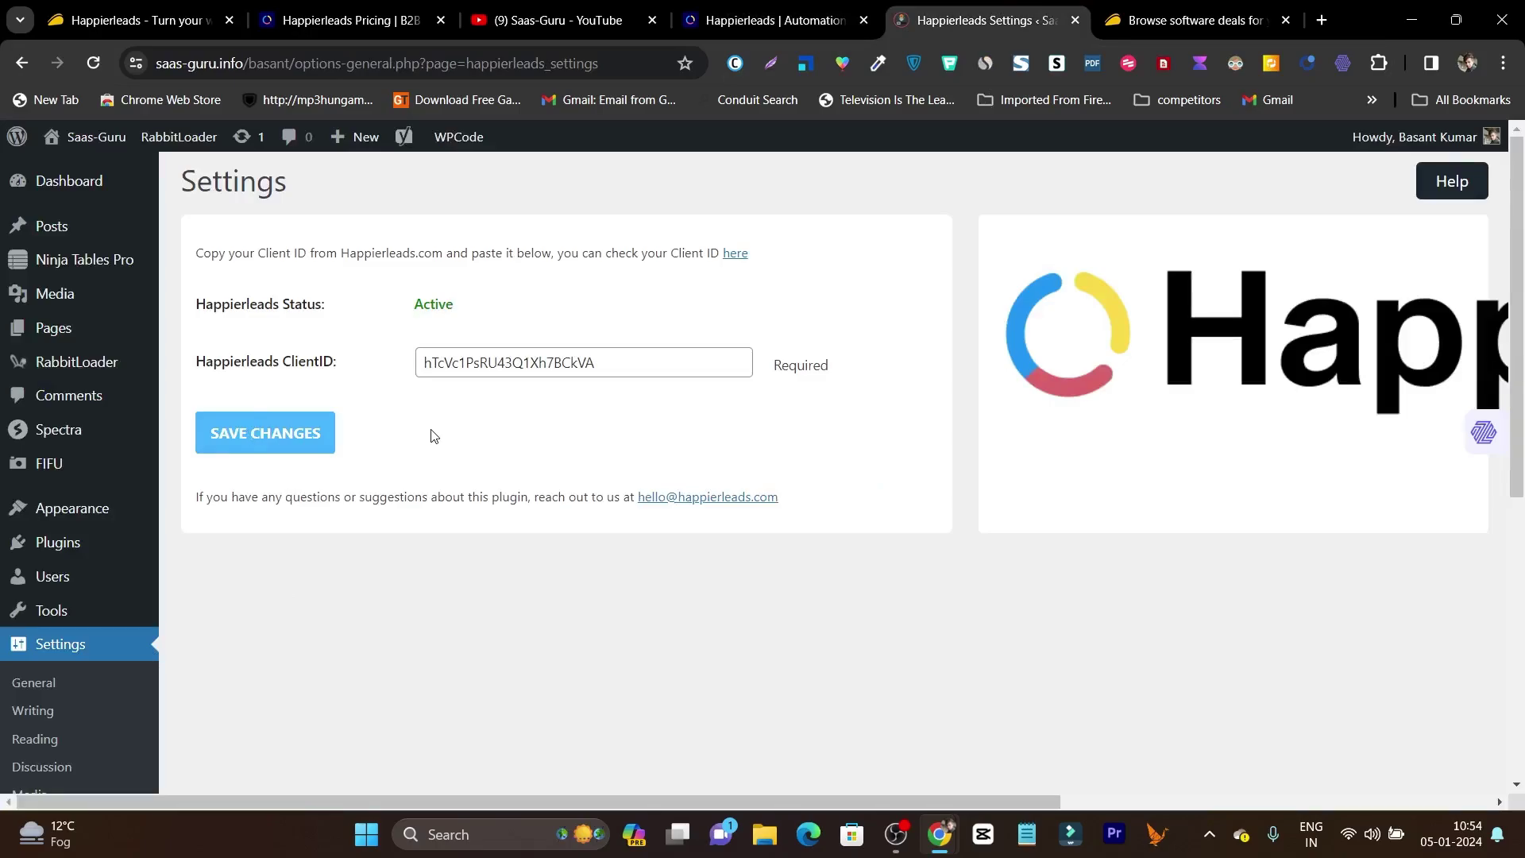
click(738, 26)
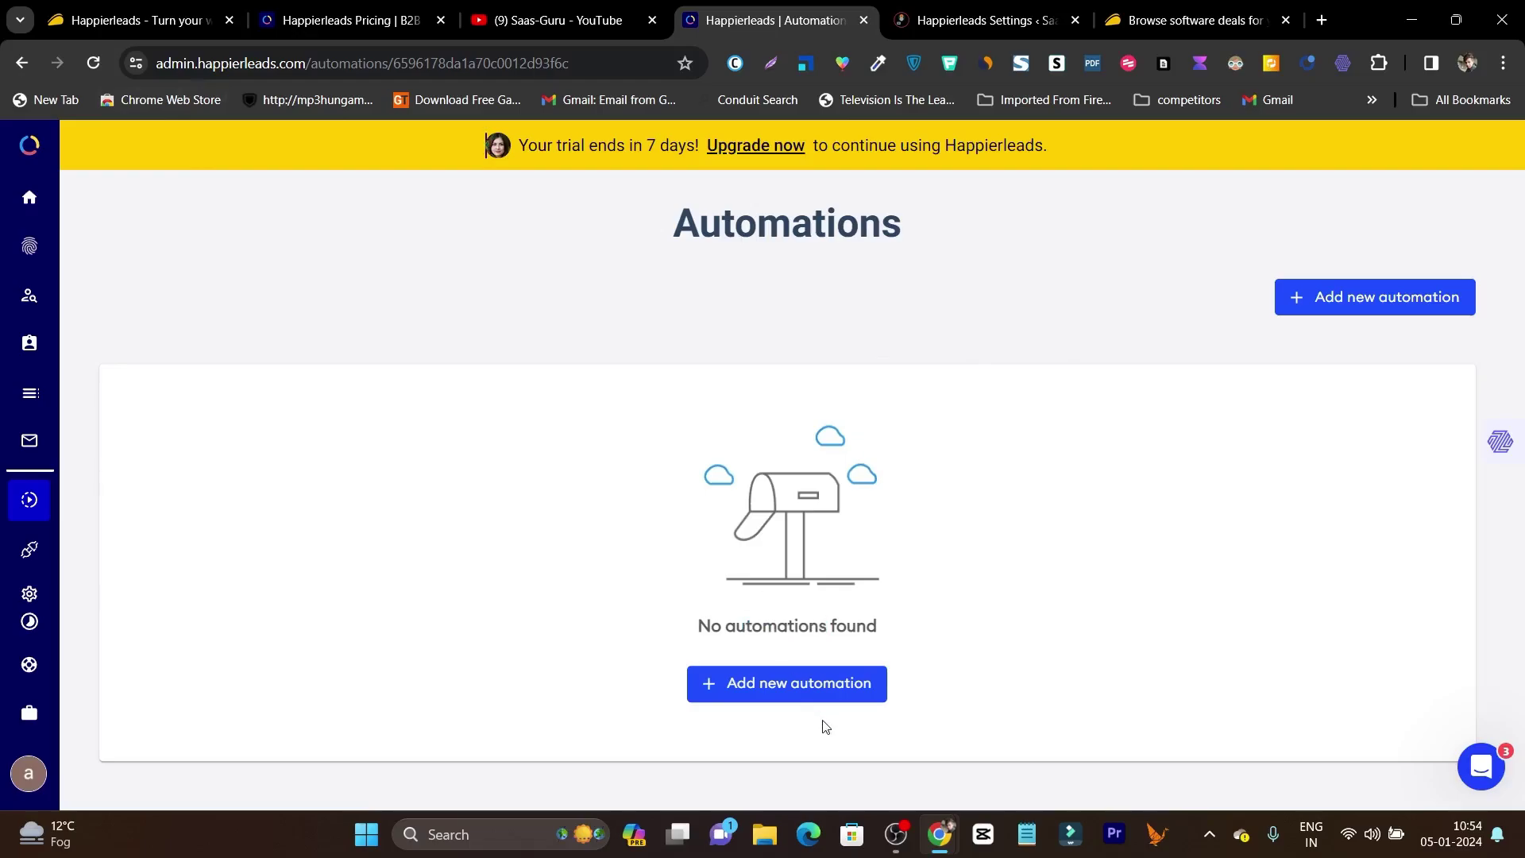
- Set up an automation that sends all leads to the "Cold email outrewach" campaign when a new lead is identified
click(763, 687)
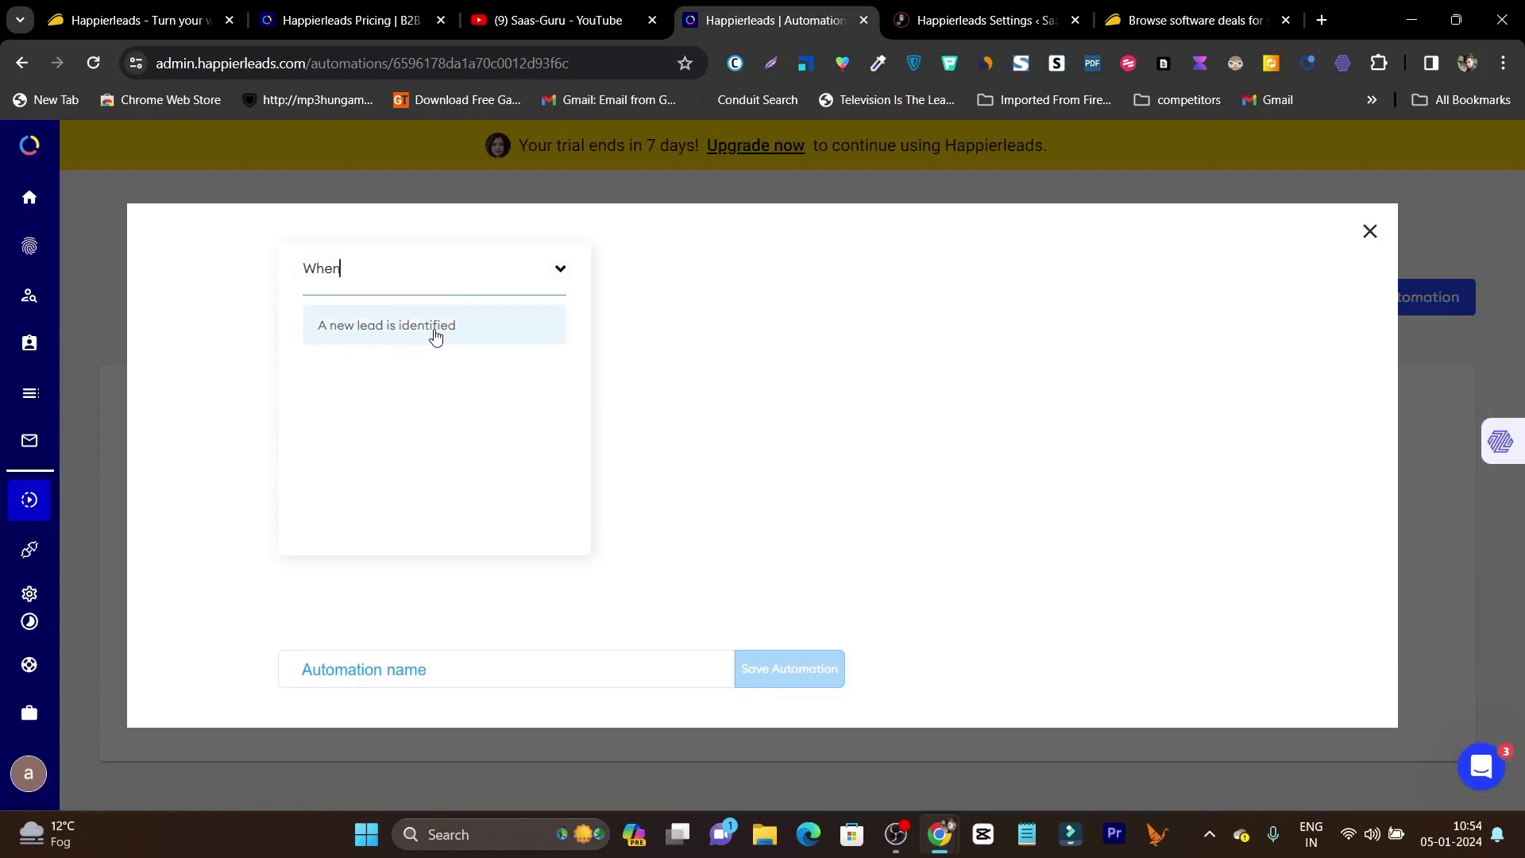
click(482, 343)
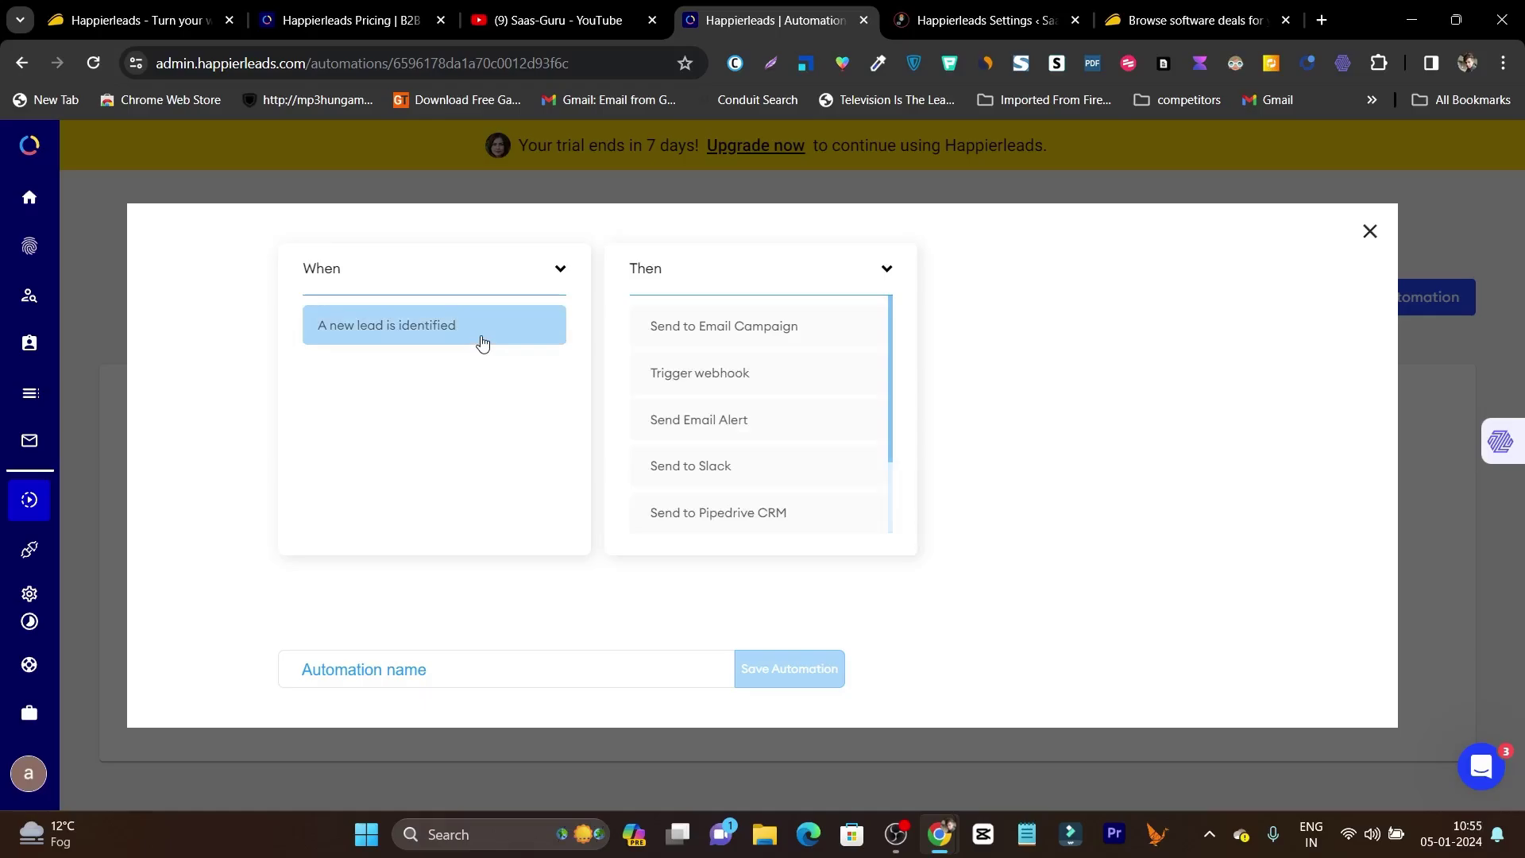
click(721, 344)
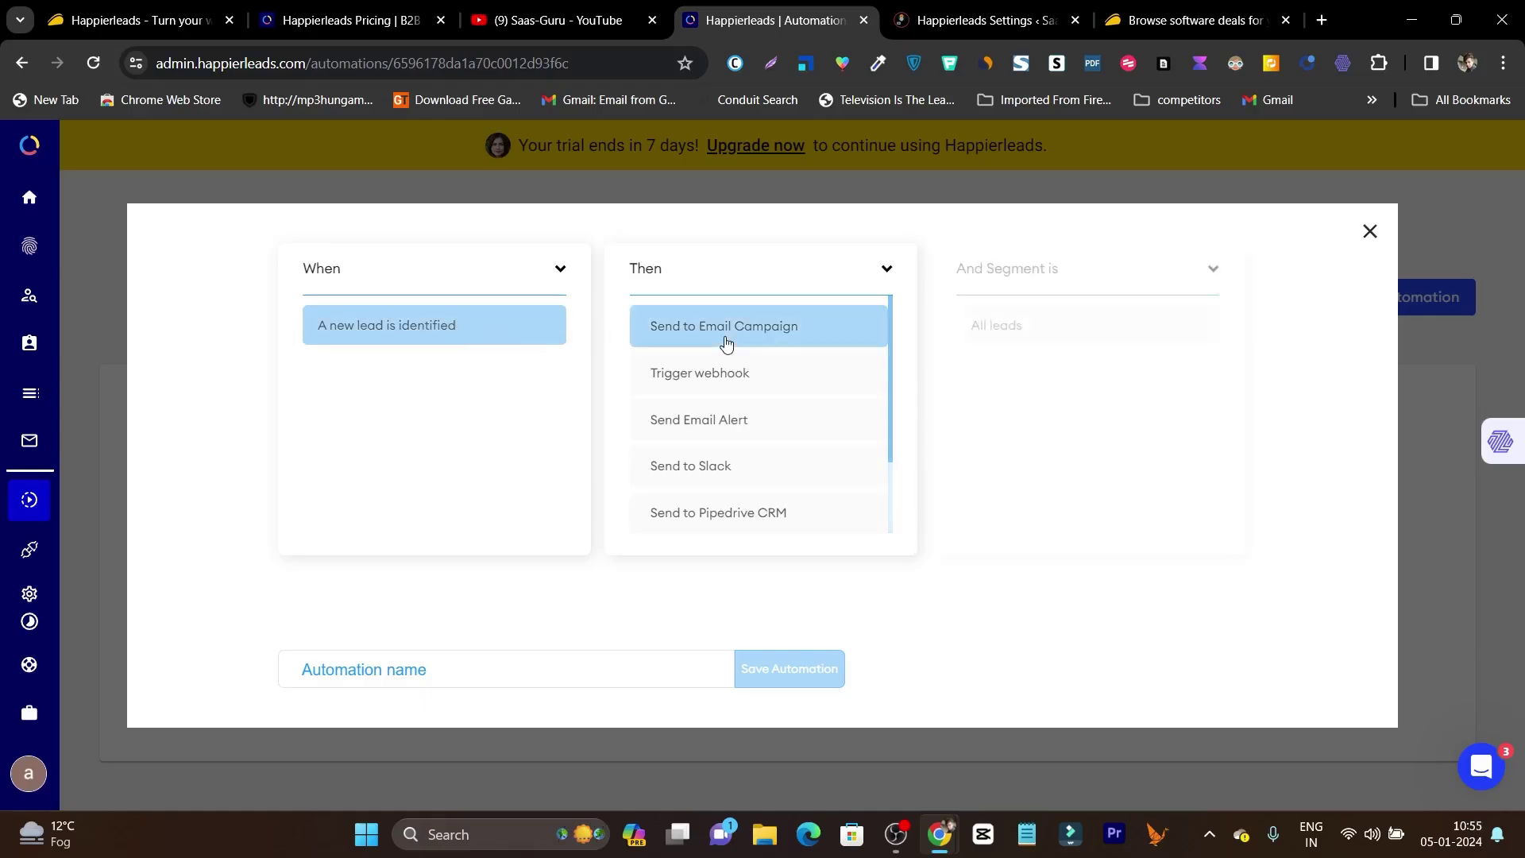
click(1036, 342)
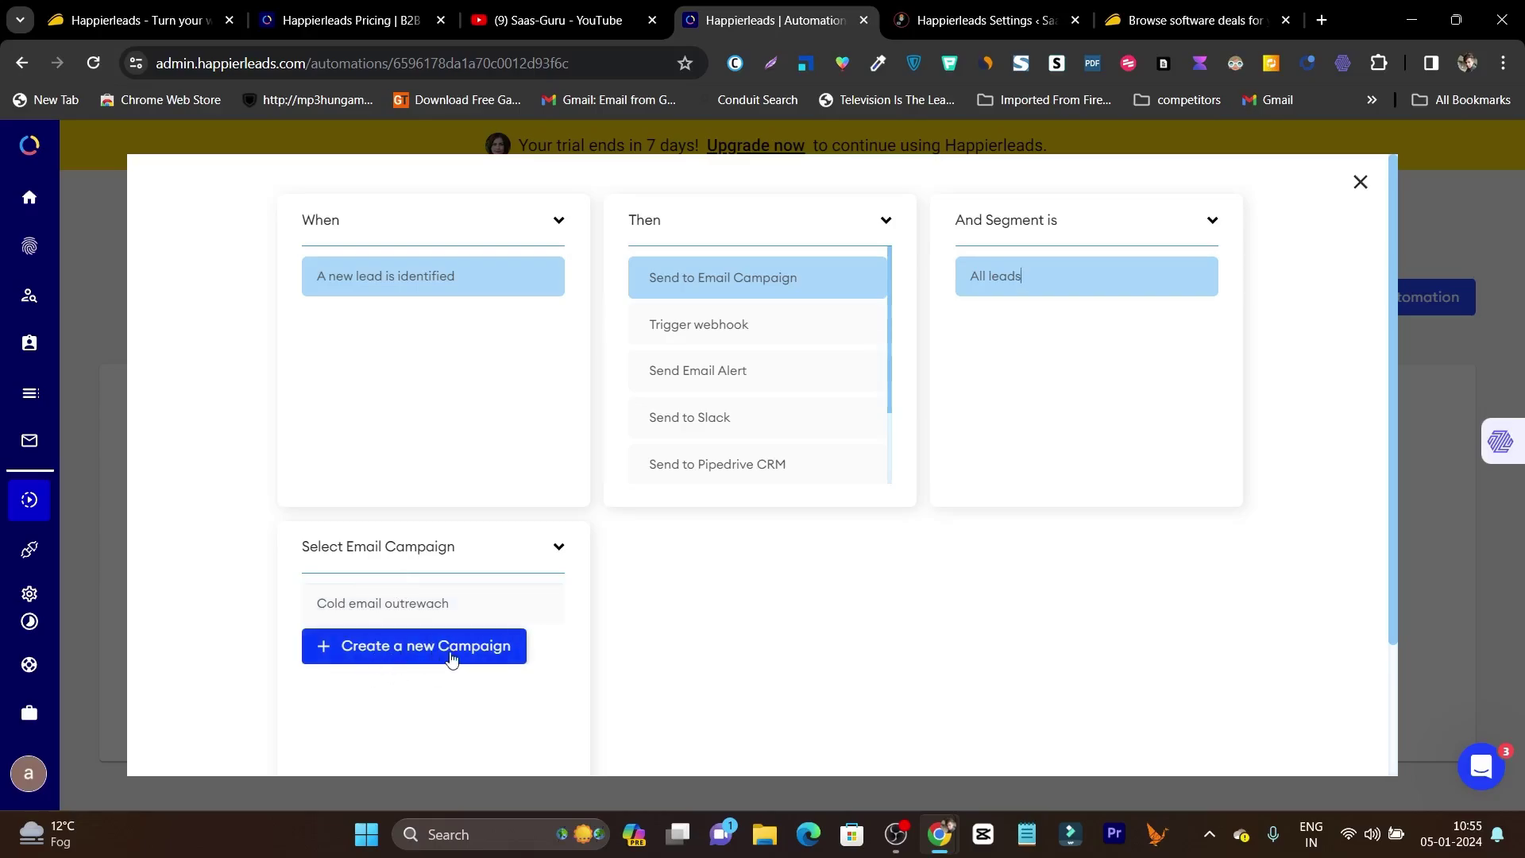
click(425, 606)
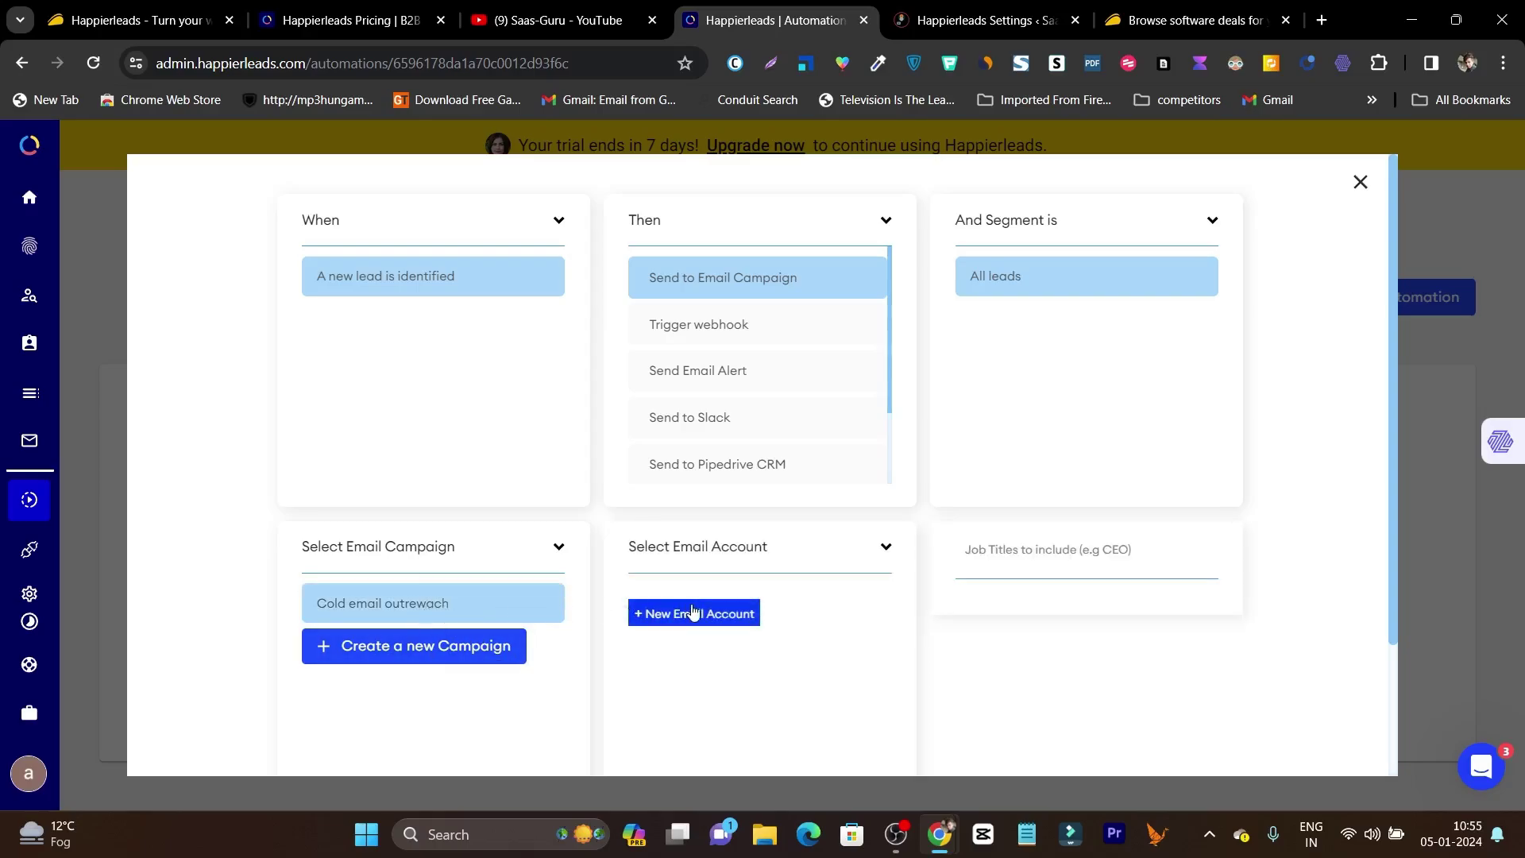
- Start adding a new email account for the automation and acknowledge the Gmail connection instructions
scroll(783, 568, down, 2)
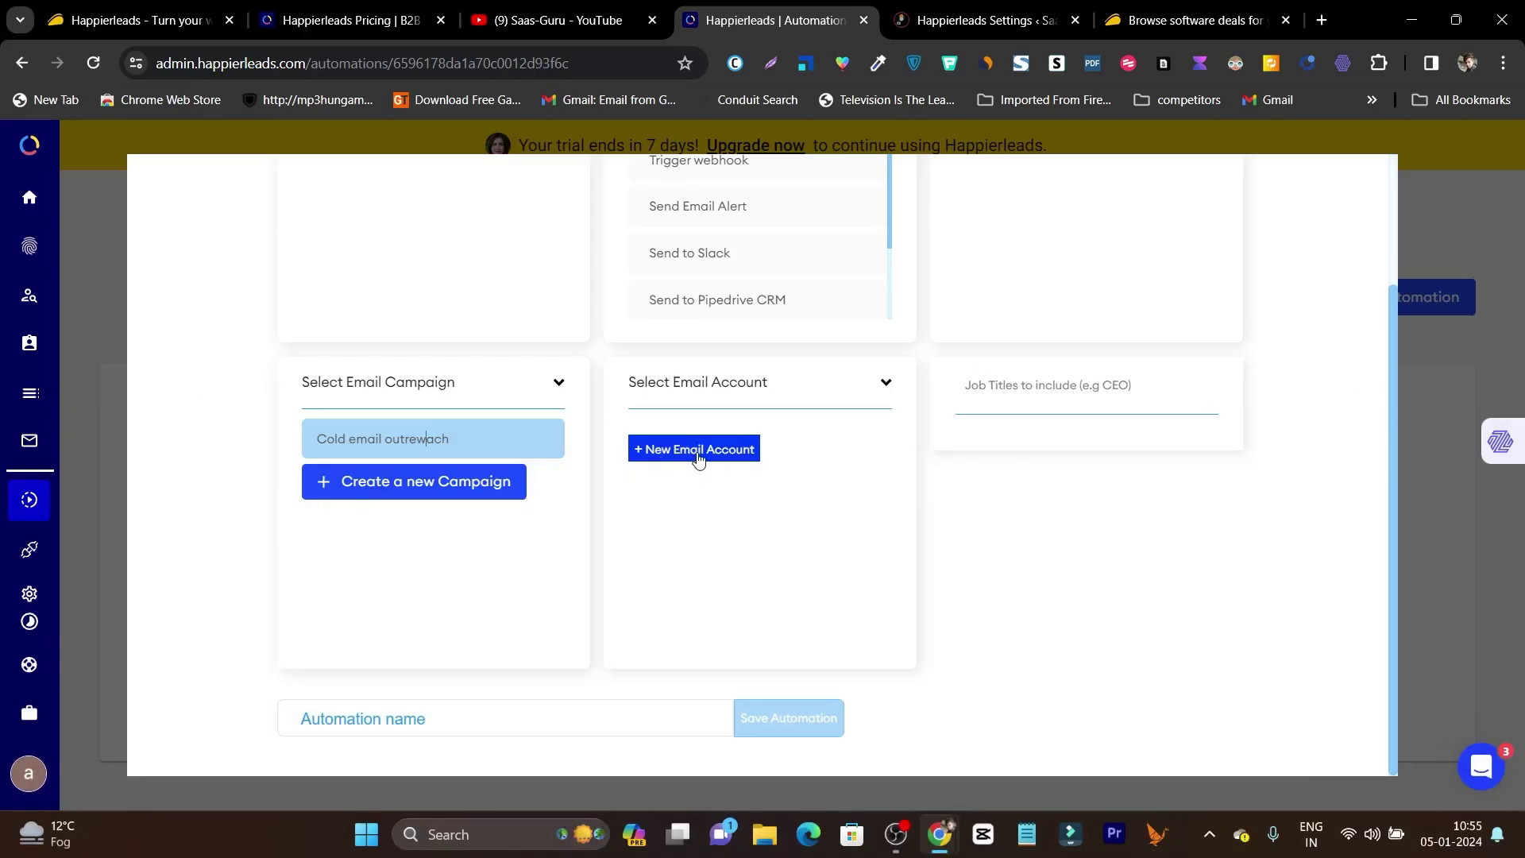
click(697, 451)
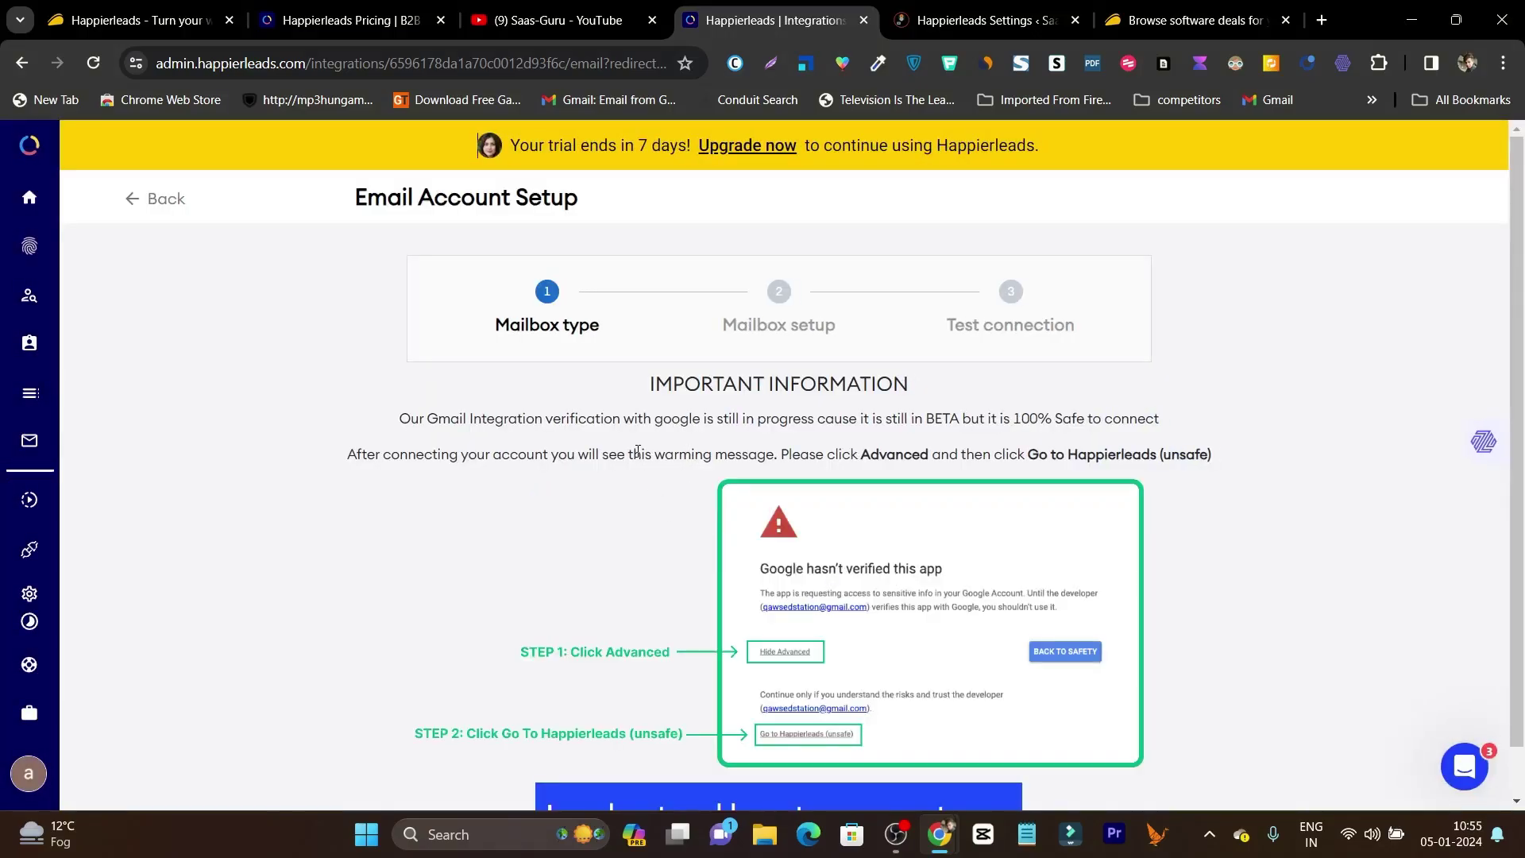
scroll(688, 443, down, 1)
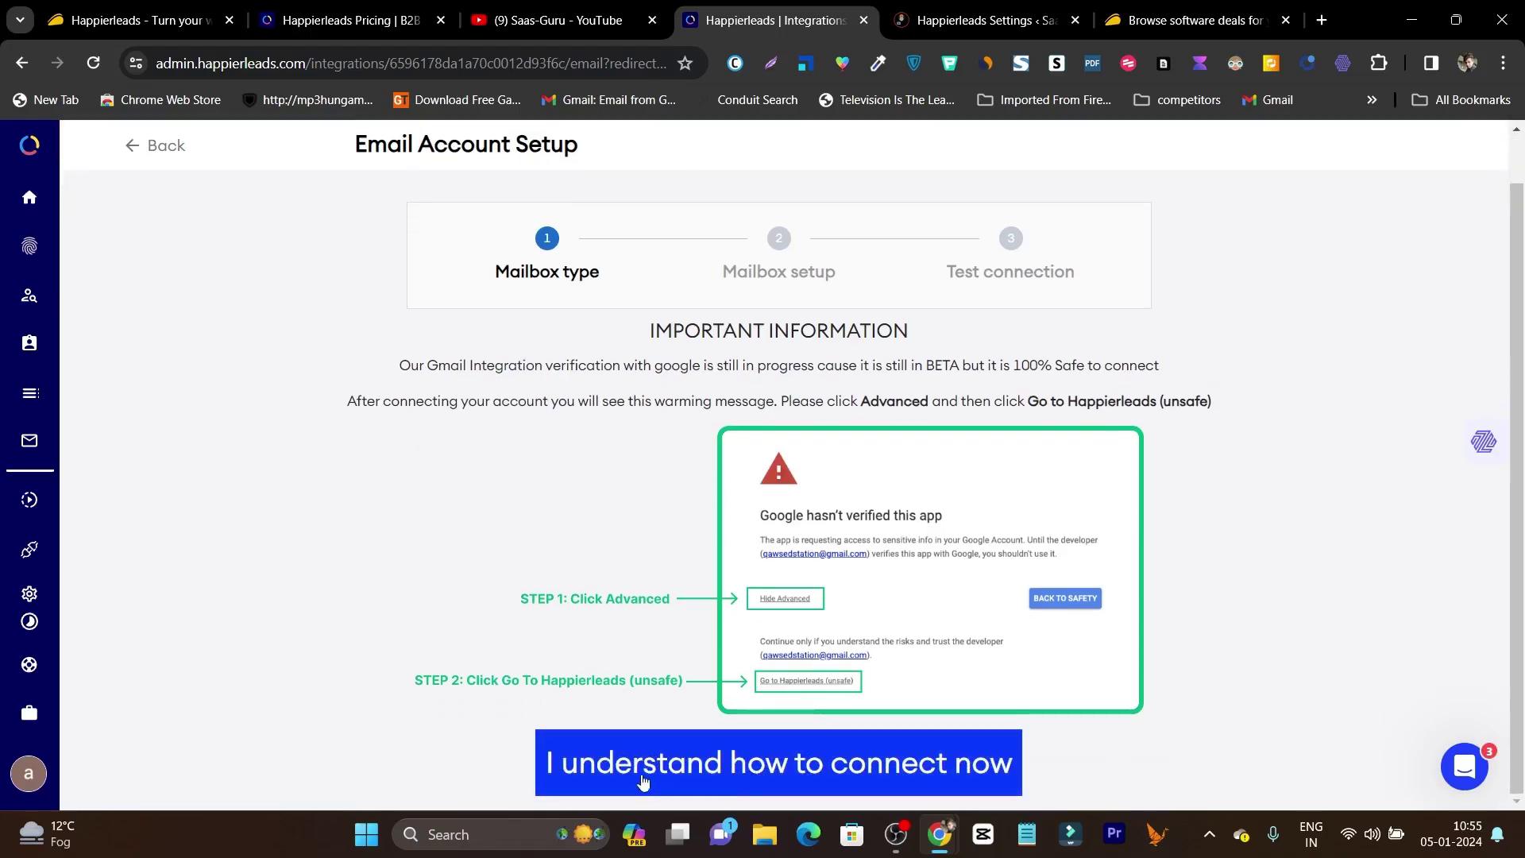
click(724, 769)
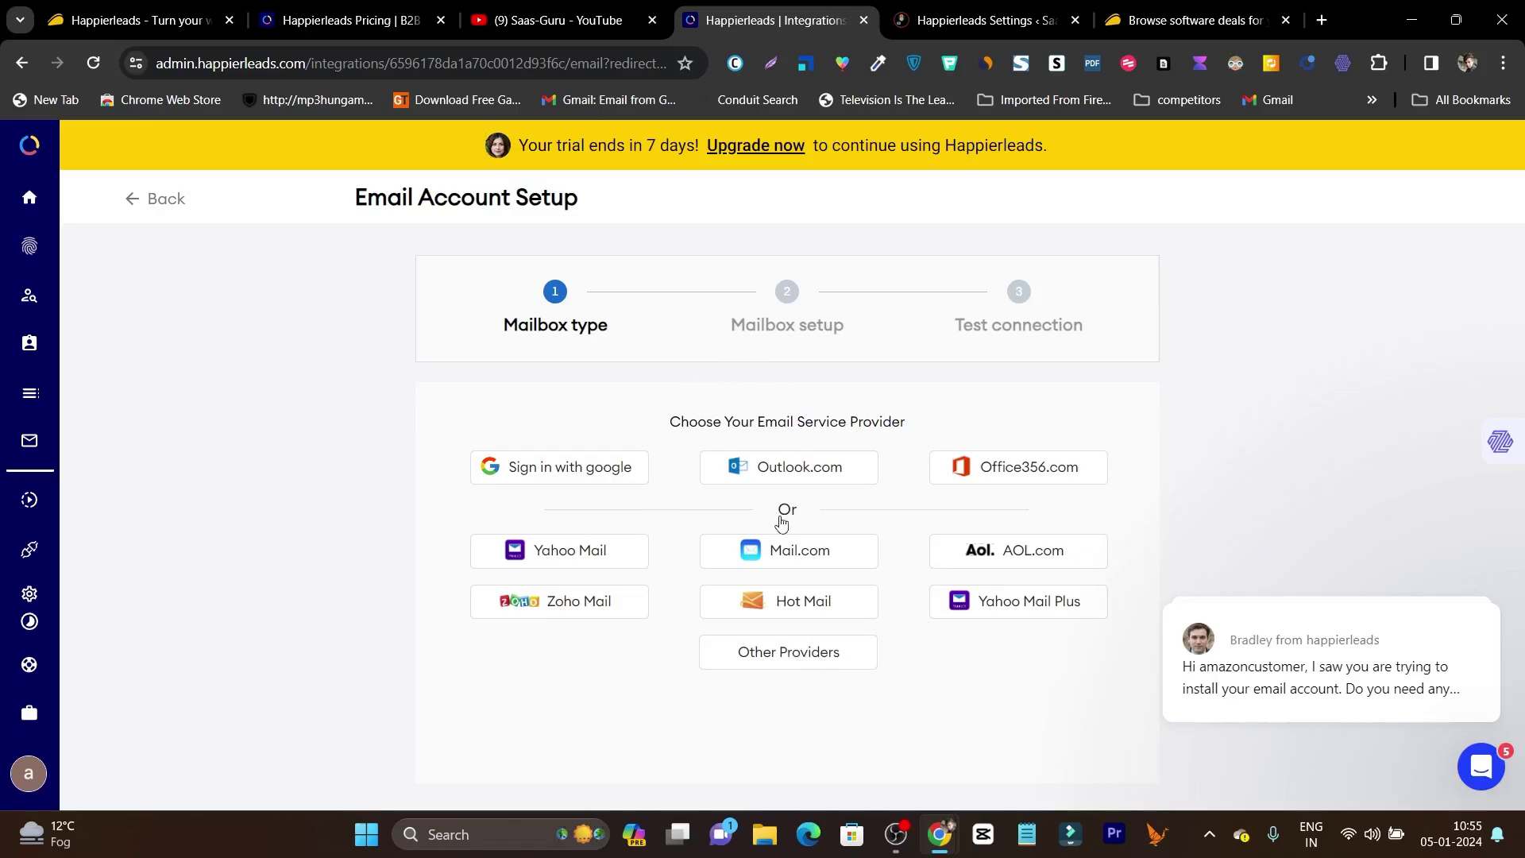
- Choose Other Providers for the email account and enter the sender's full name and email address
click(801, 658)
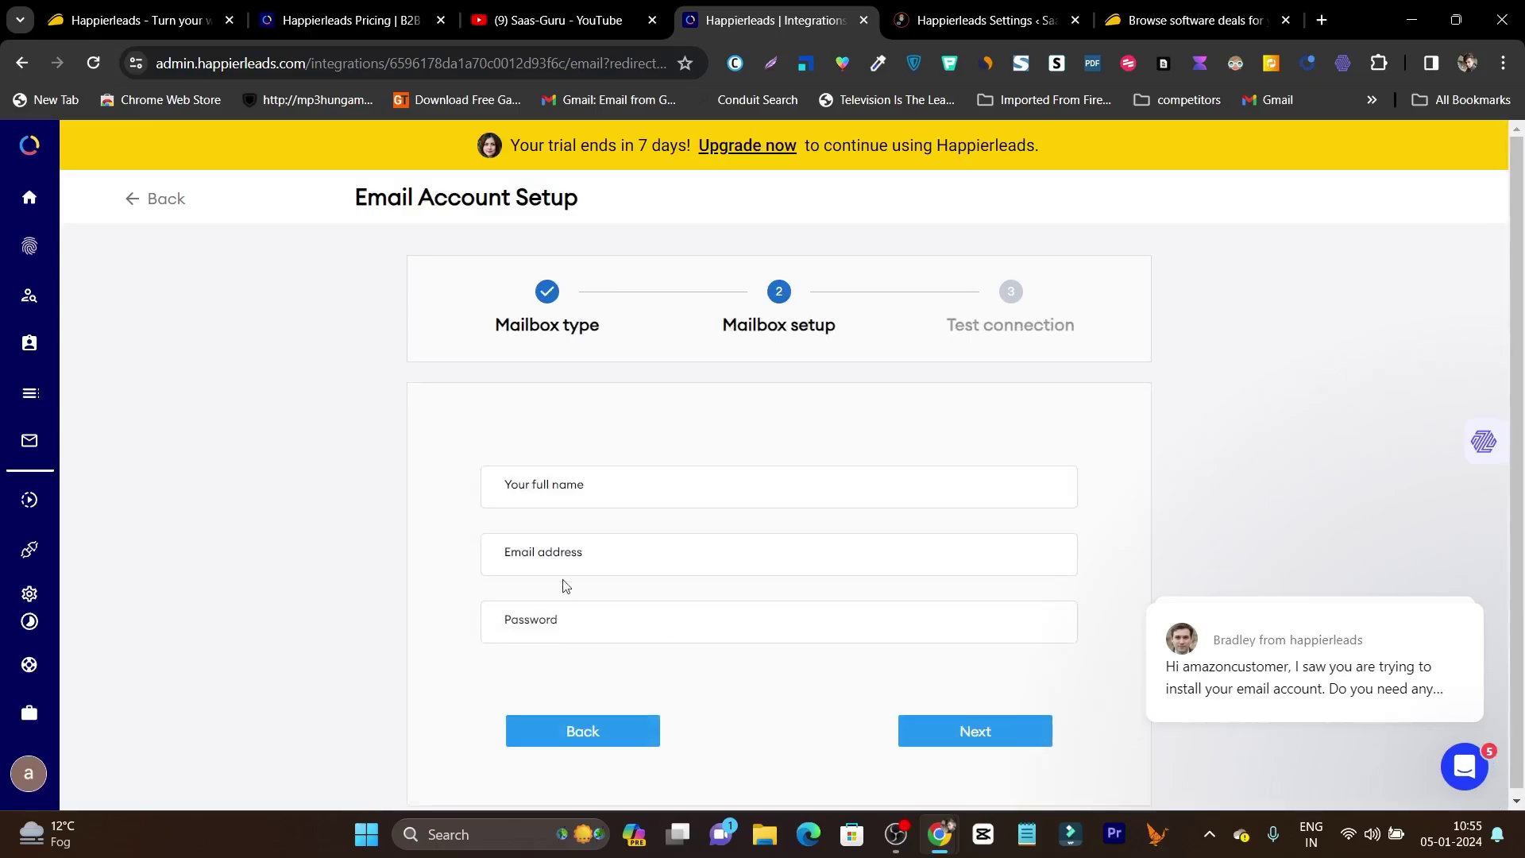
click(561, 487)
text(Bosant)
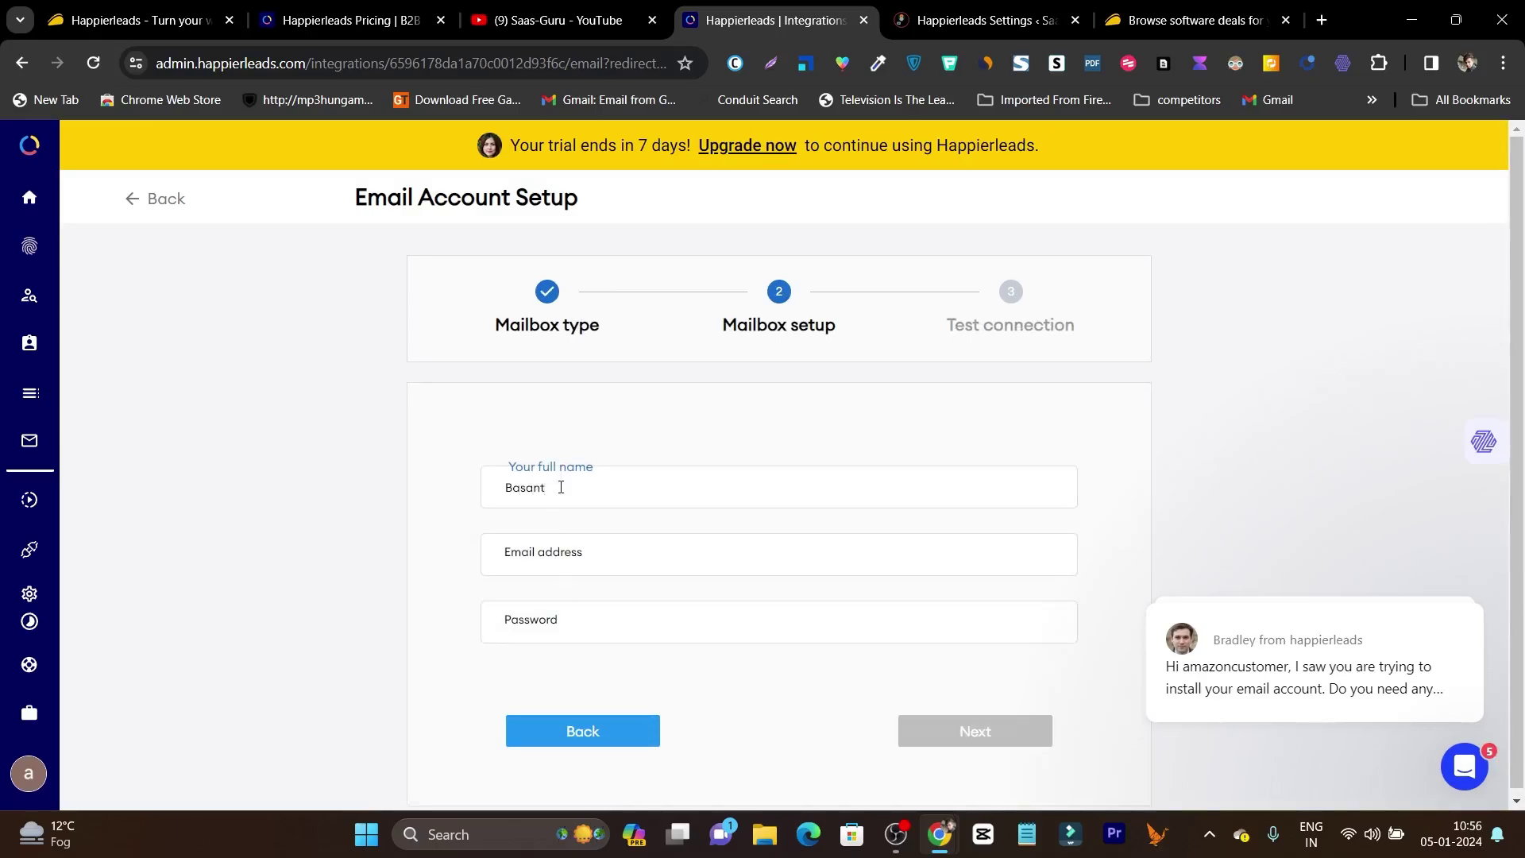
click(578, 543)
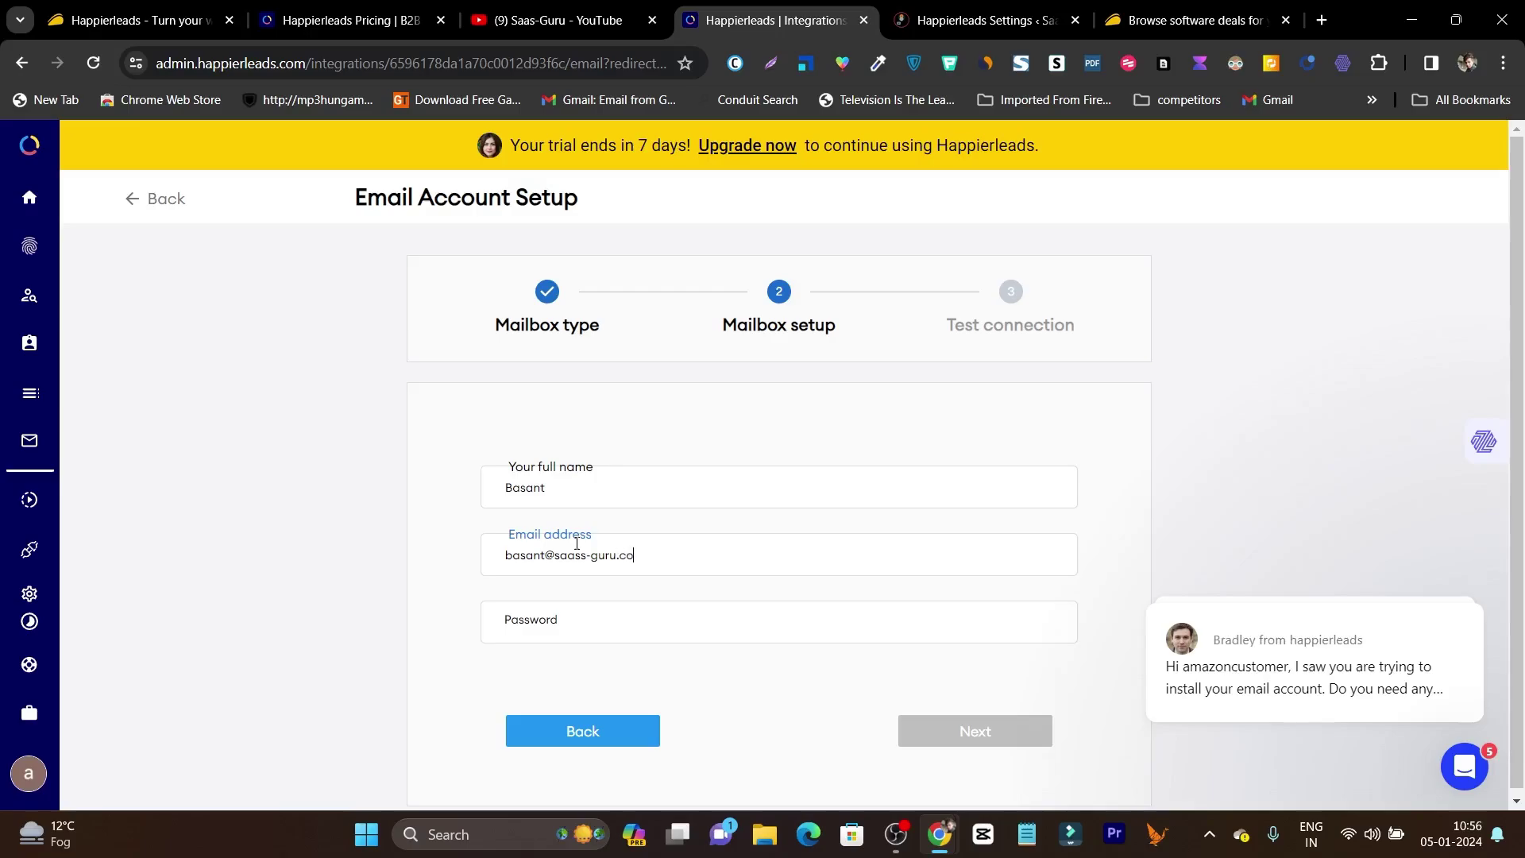
text(m)
drag(656, 555, 510, 558)
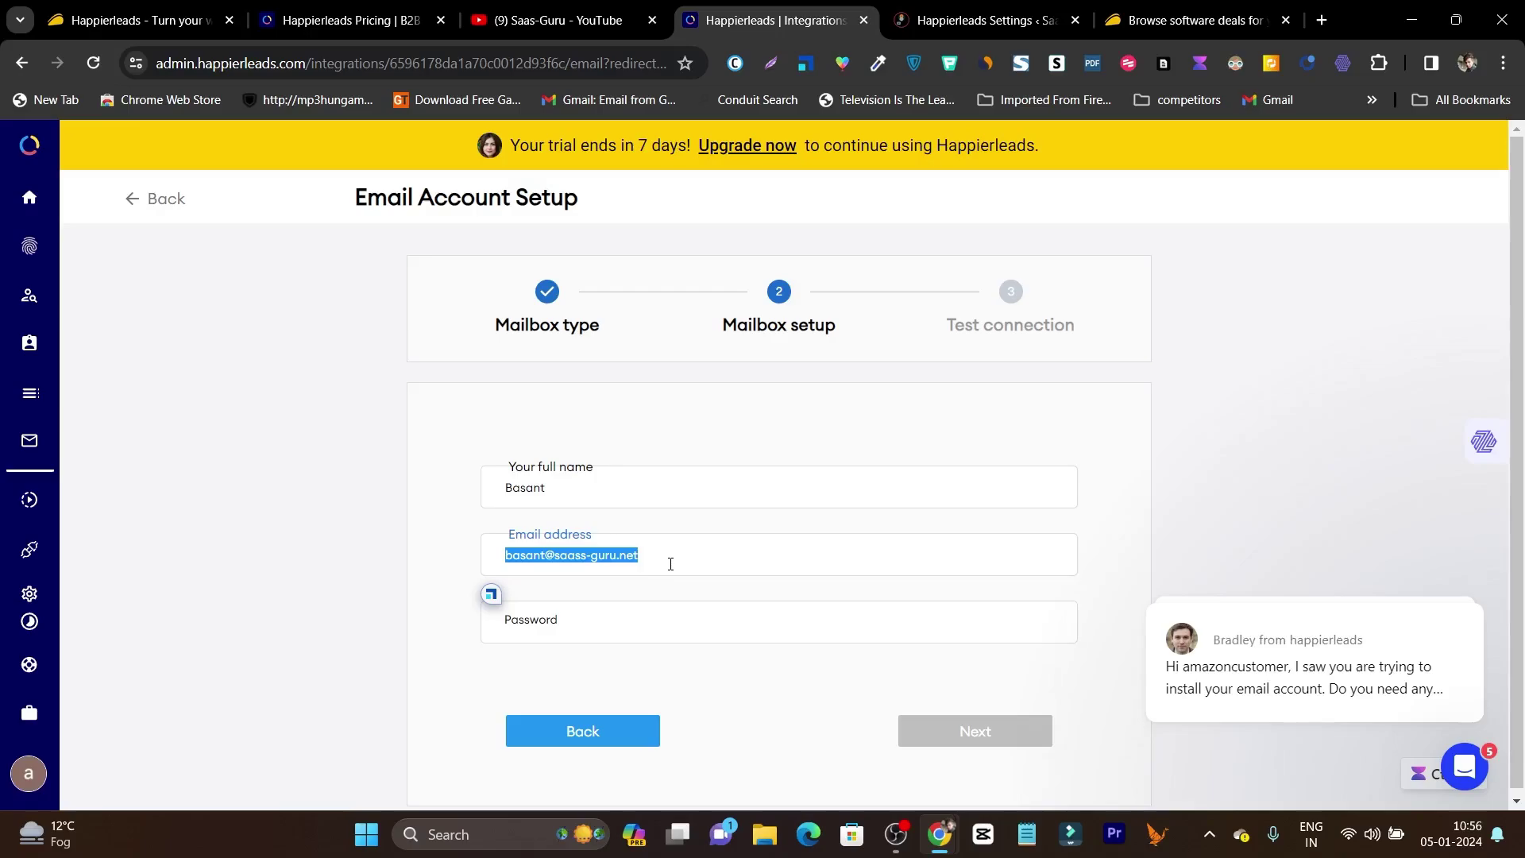
- Enter the mailbox password, continue to the connection test, and decline to save the password in the browser
click(677, 640)
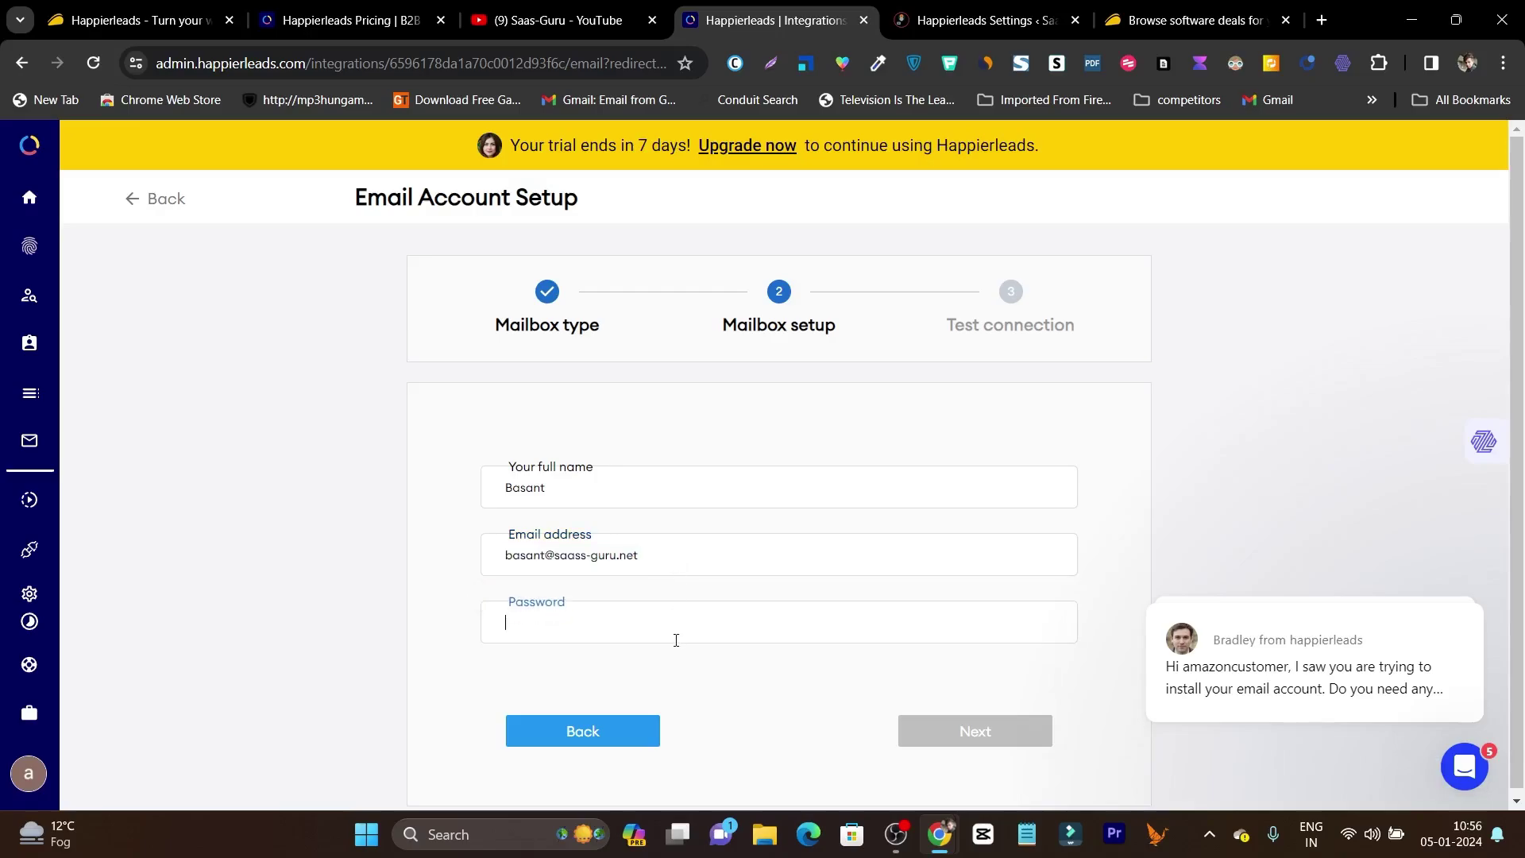
text(•••••••)
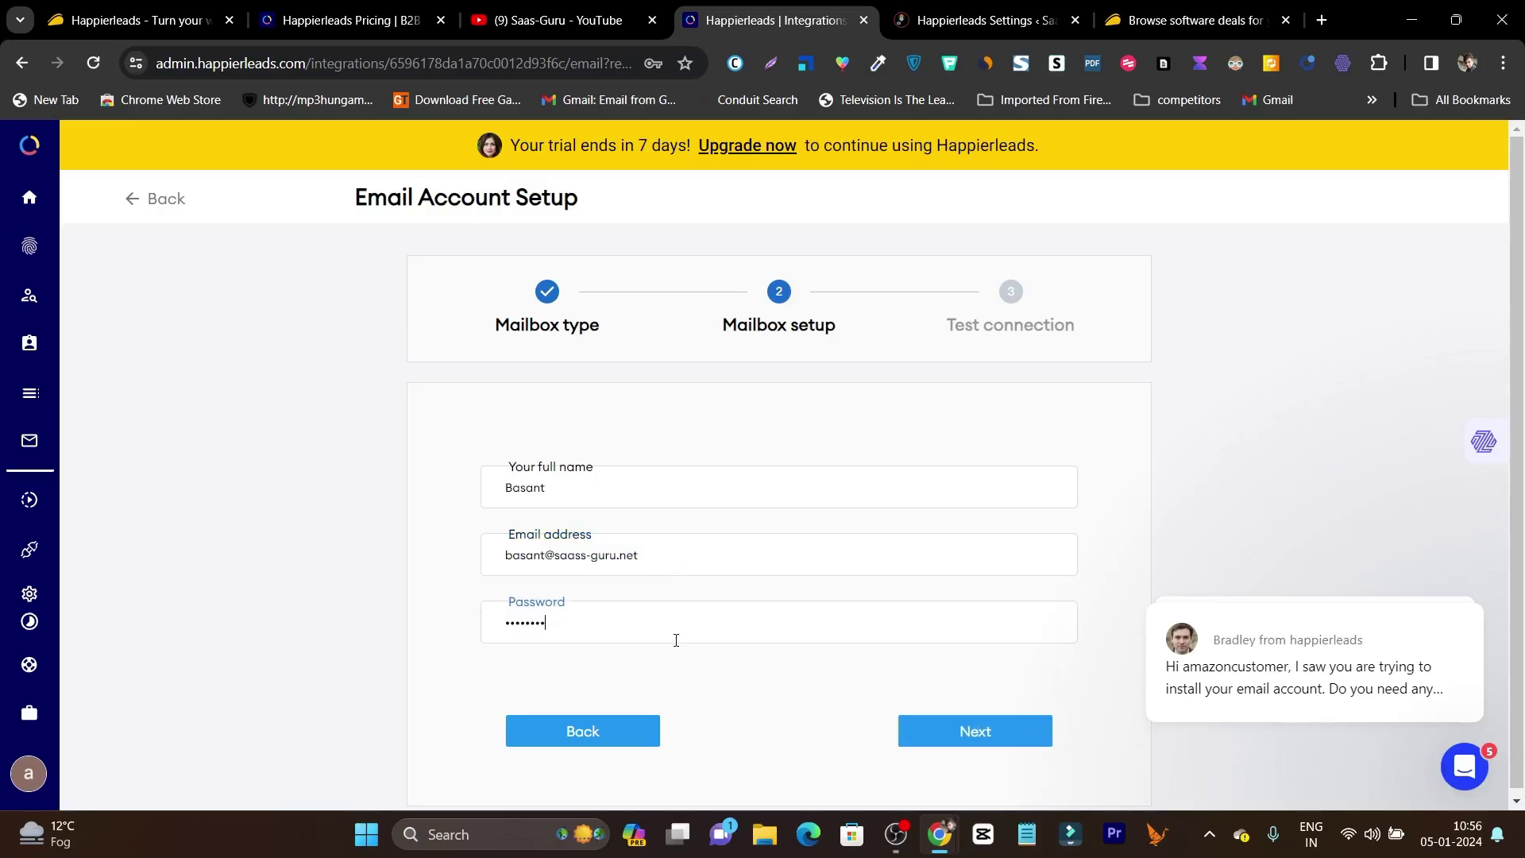
click(1007, 727)
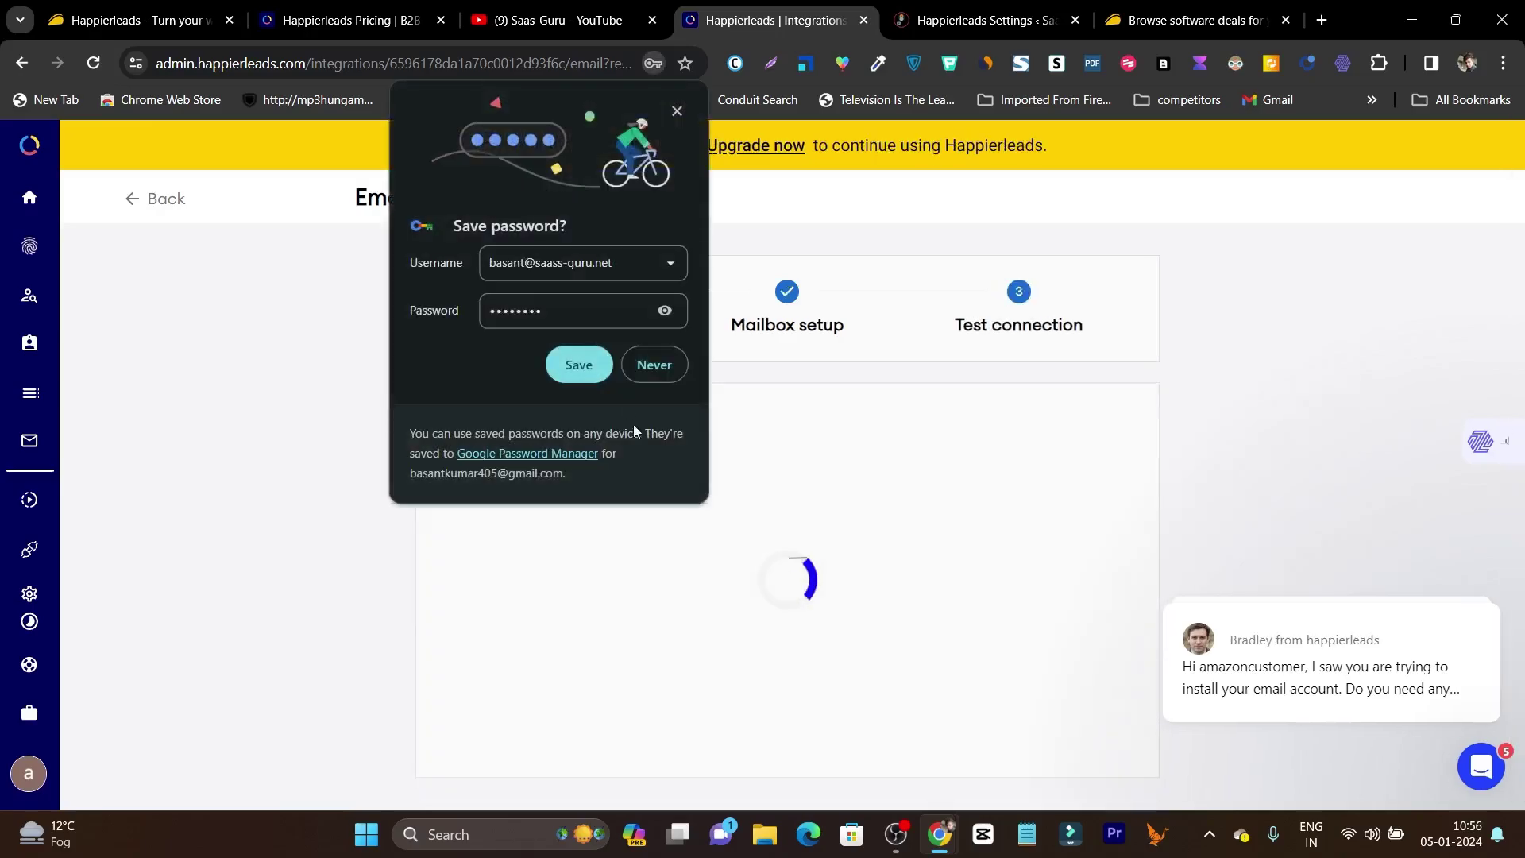
click(664, 359)
- Check the SMTP and IMAP host and port fields, then leave the email setup untested and return to Automations
scroll(814, 518, down, 2)
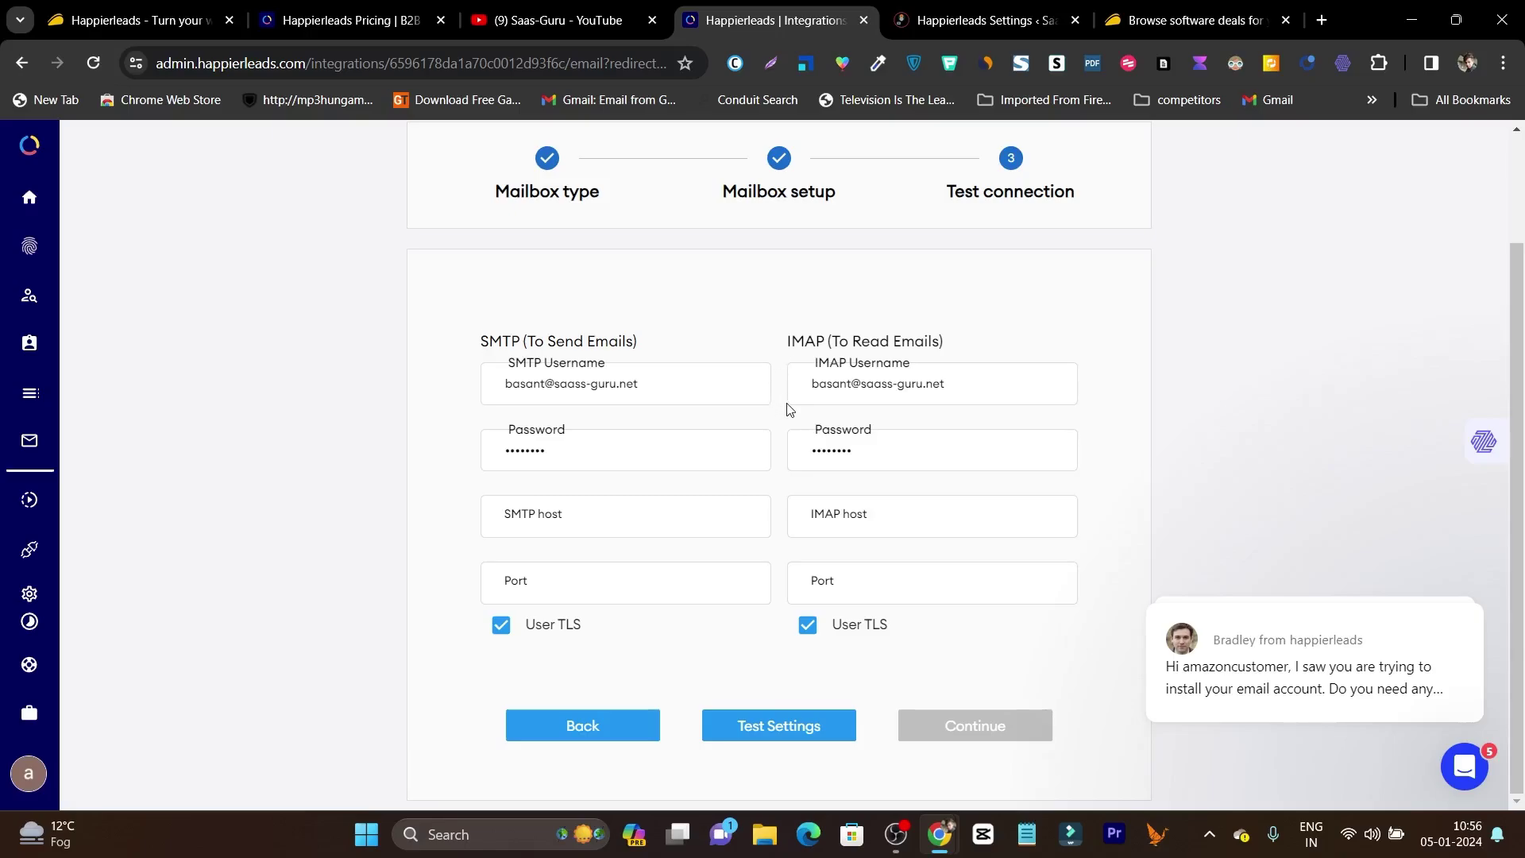
click(556, 524)
click(1032, 518)
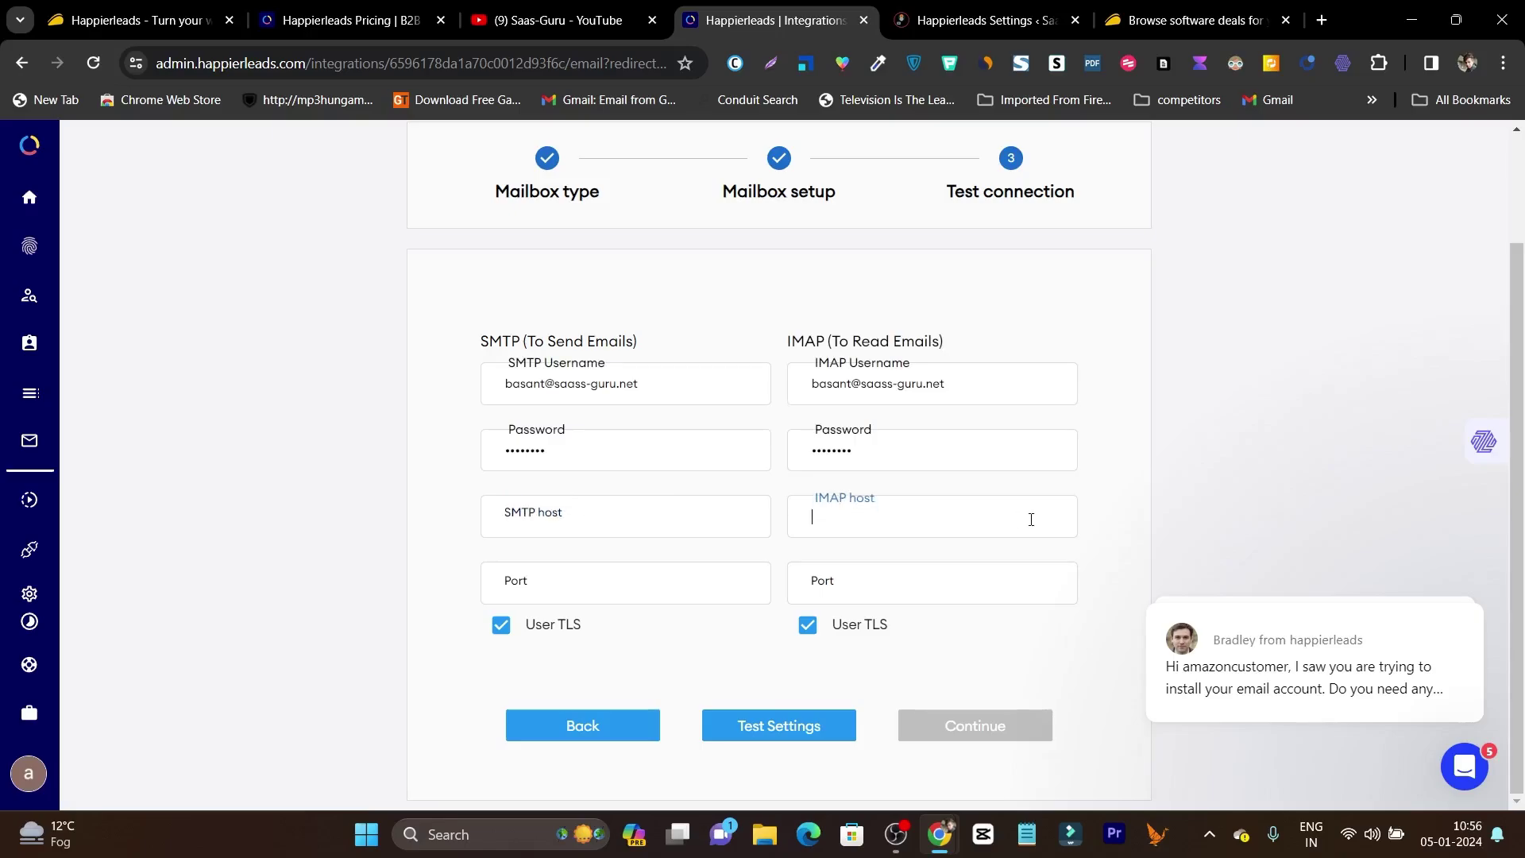
click(613, 586)
click(942, 613)
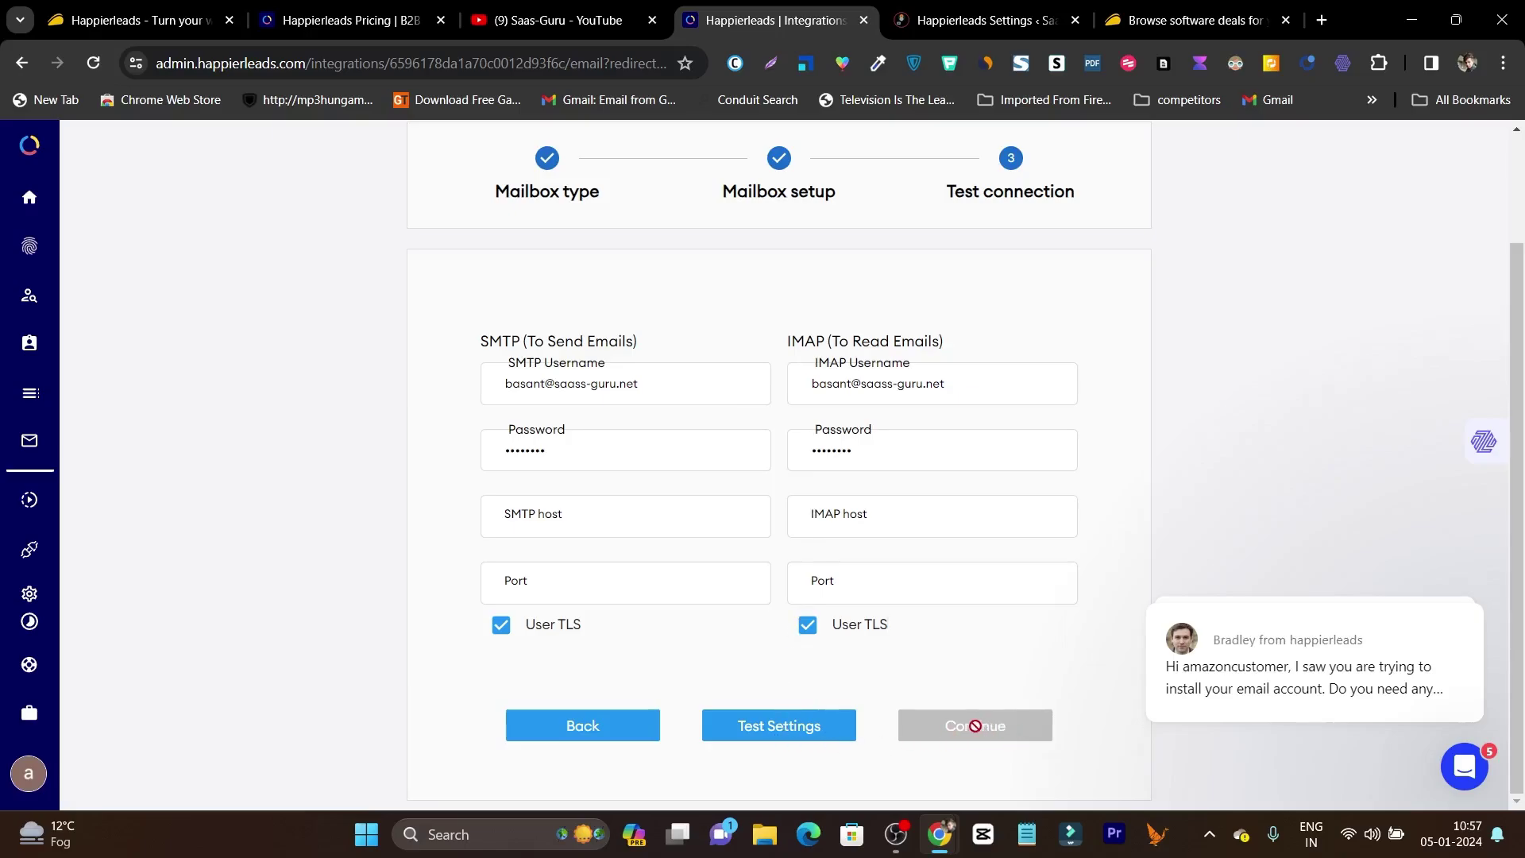
scroll(783, 640, up, 2)
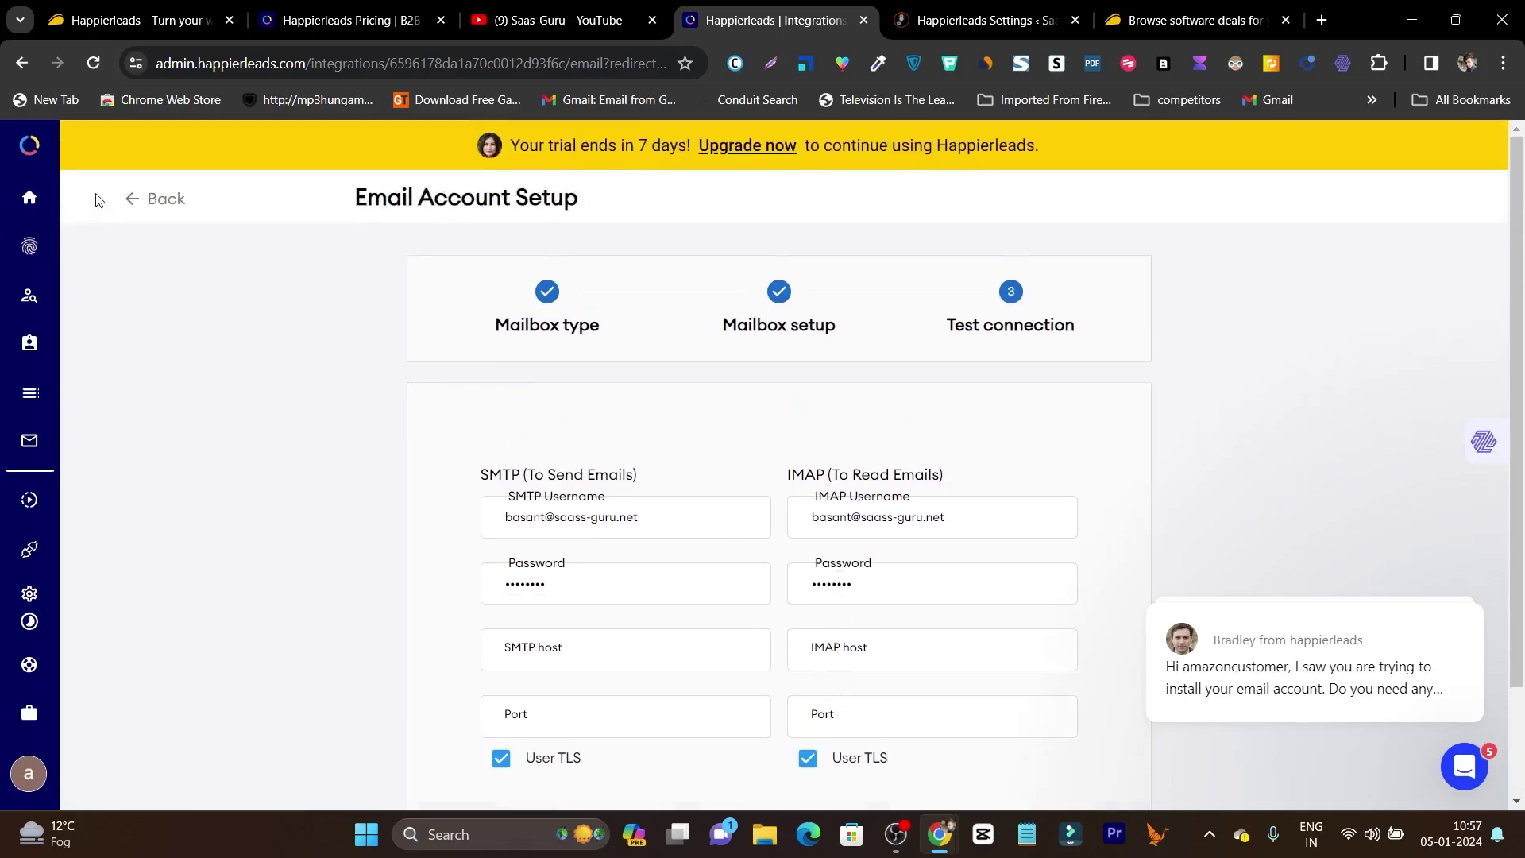
click(136, 197)
scroll(526, 508, down, 2)
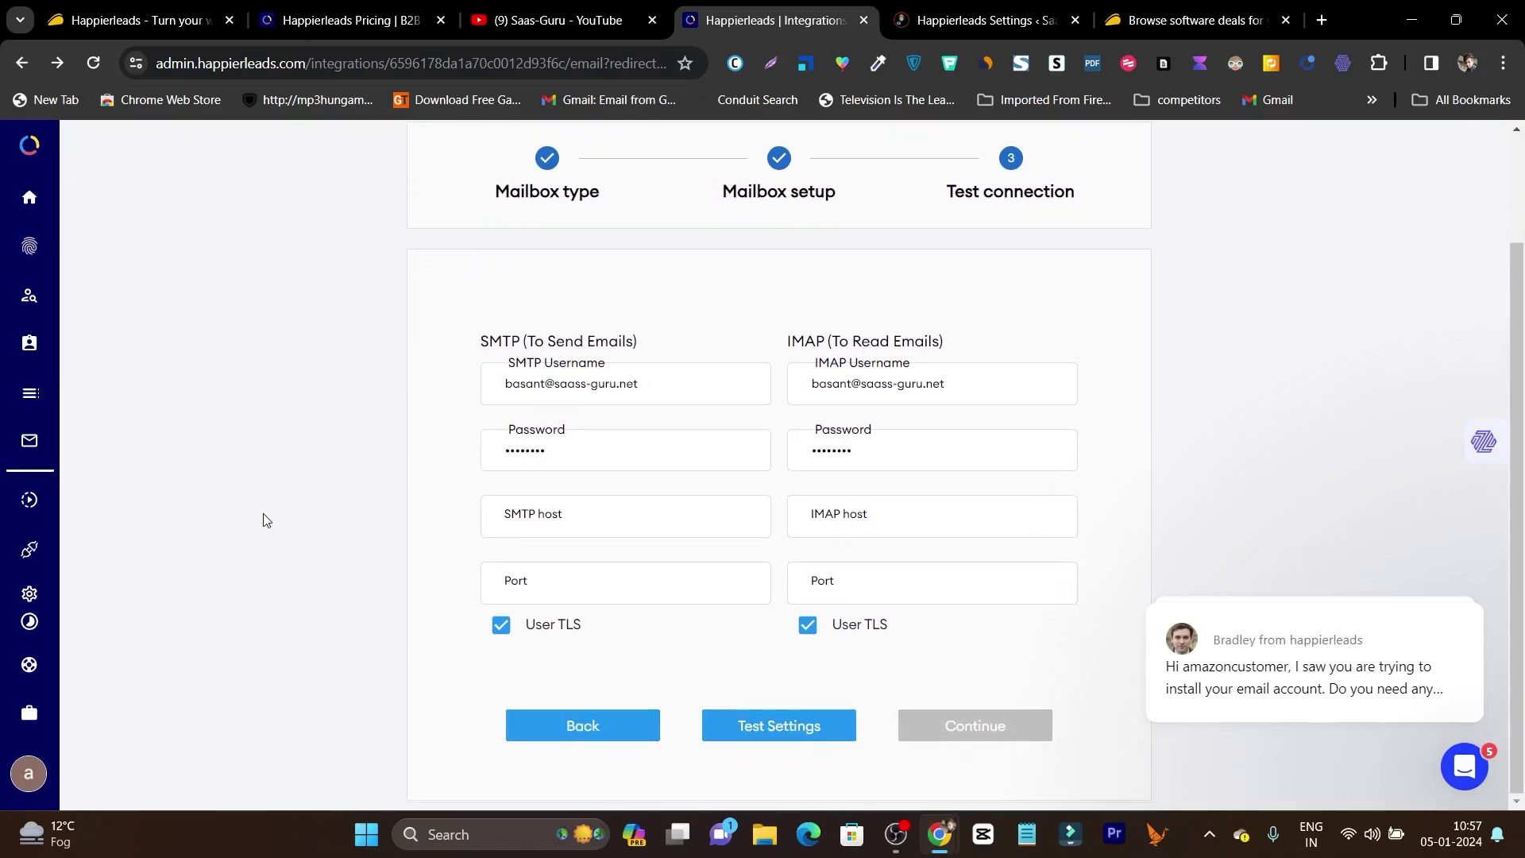
click(38, 504)
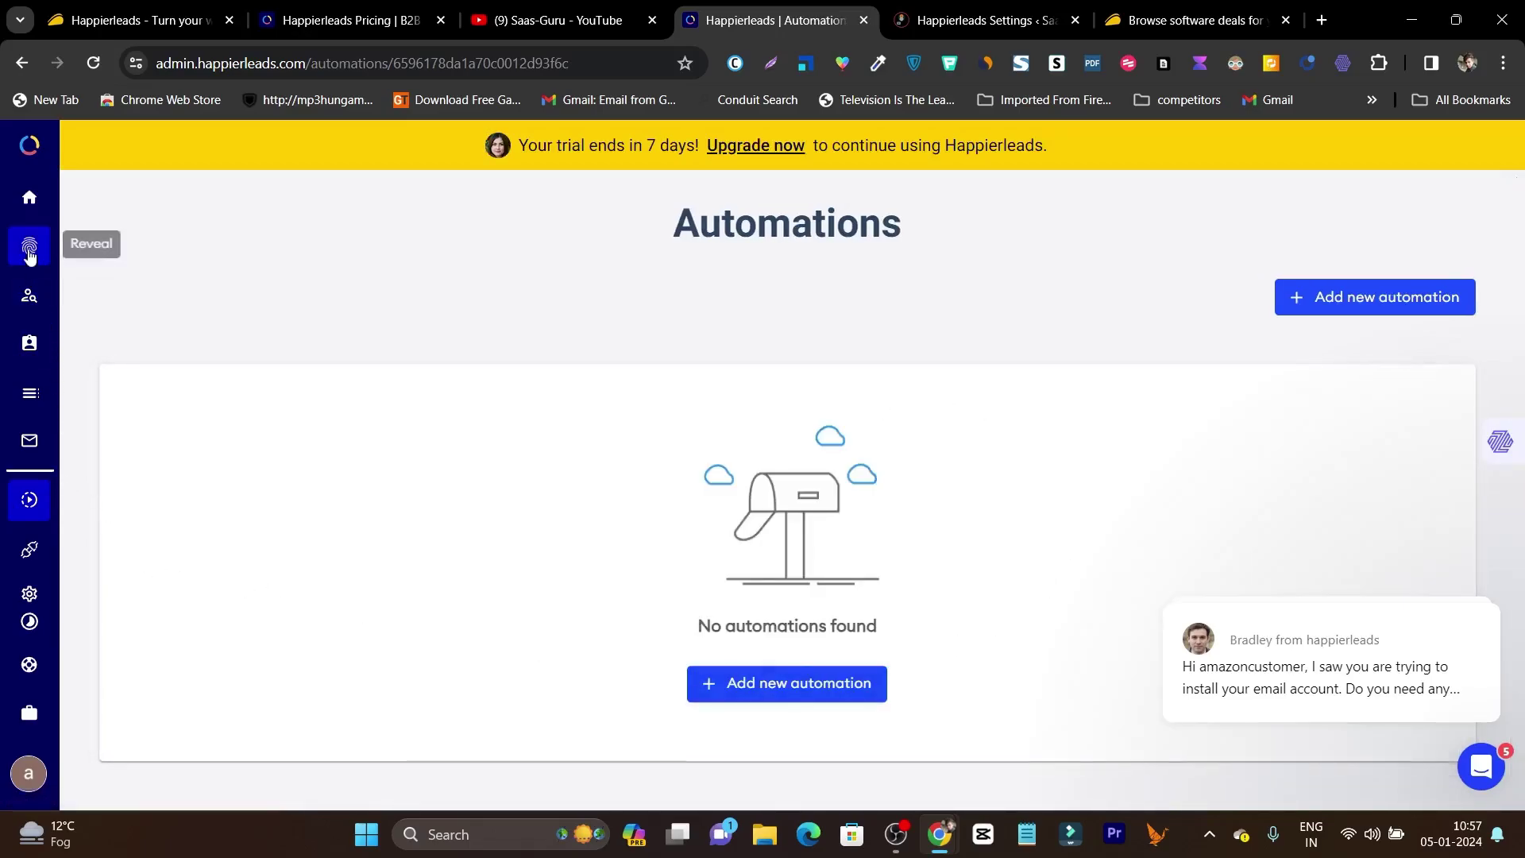
- Review the mailbox, CRM, Slack and webhook options in Integrations, and dismiss the support chat message
click(28, 556)
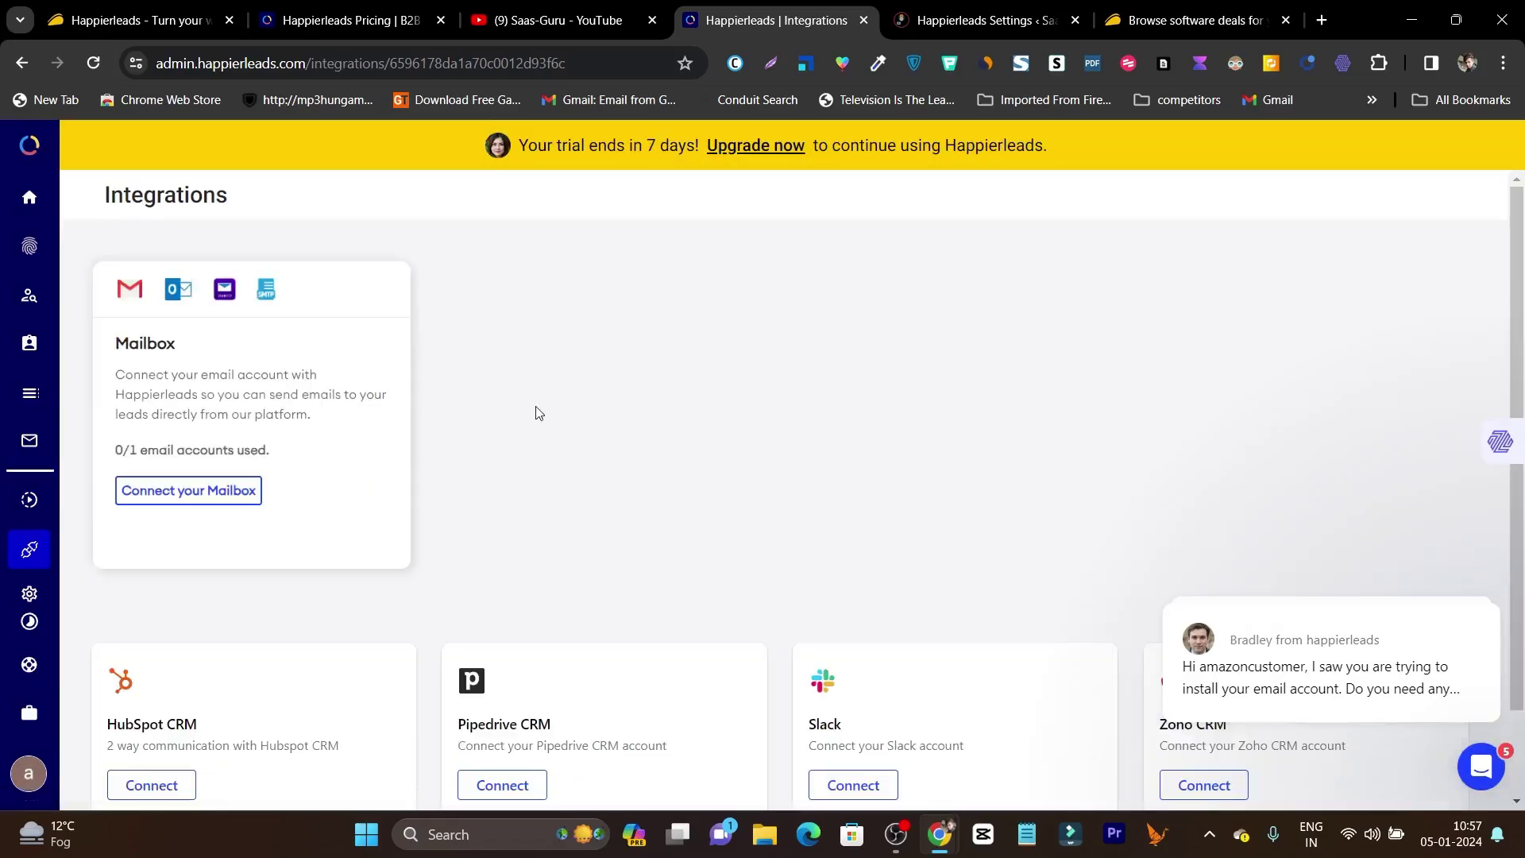
scroll(538, 412, down, 2)
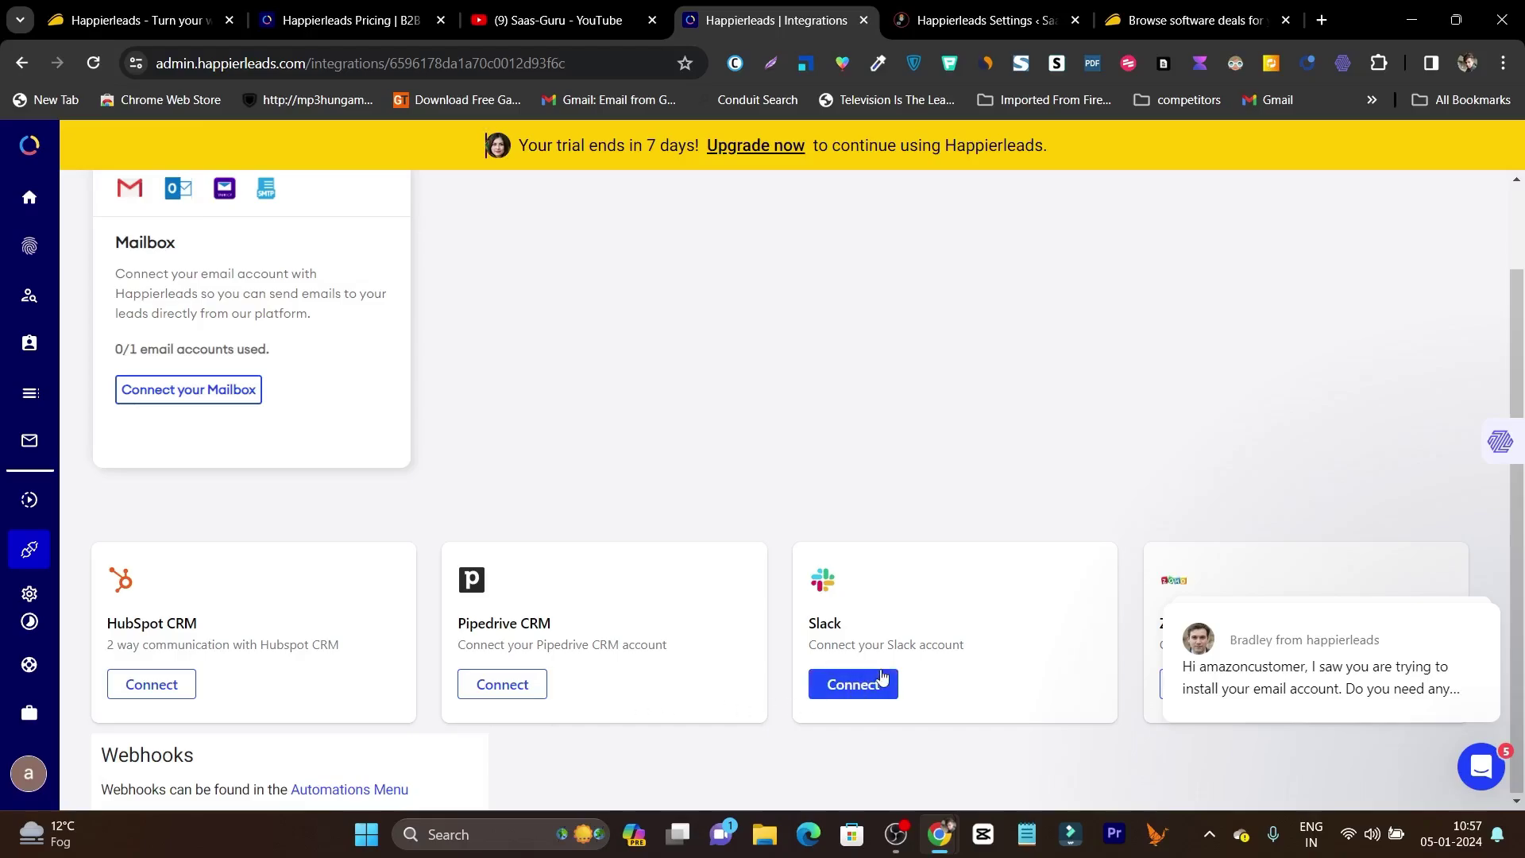
mouse_move(1398, 628)
click(1438, 448)
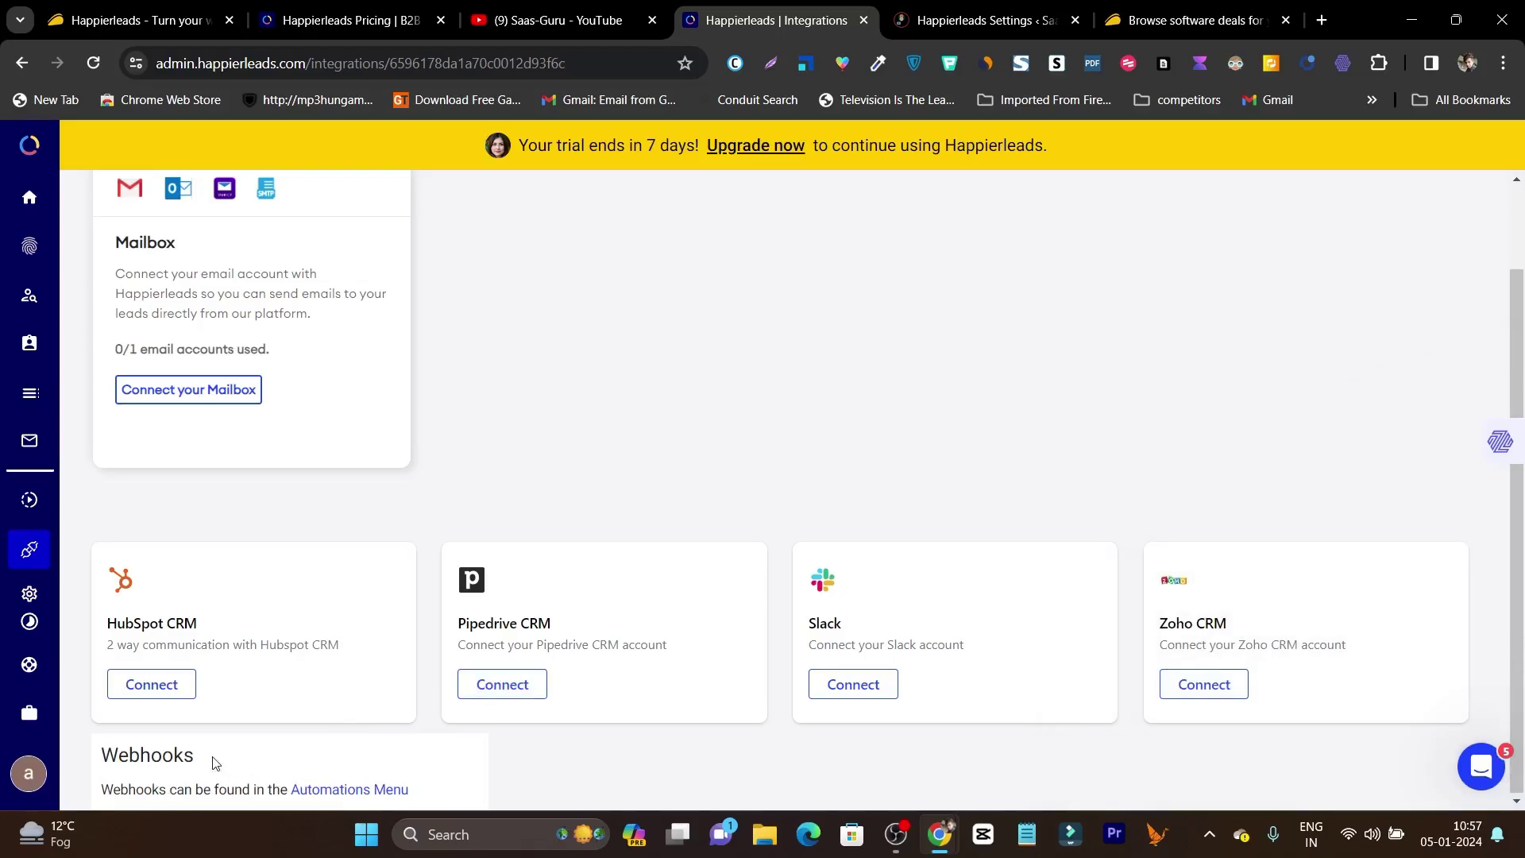
- Look through the Default Workspace Settings and show the onboarding checklist
click(32, 593)
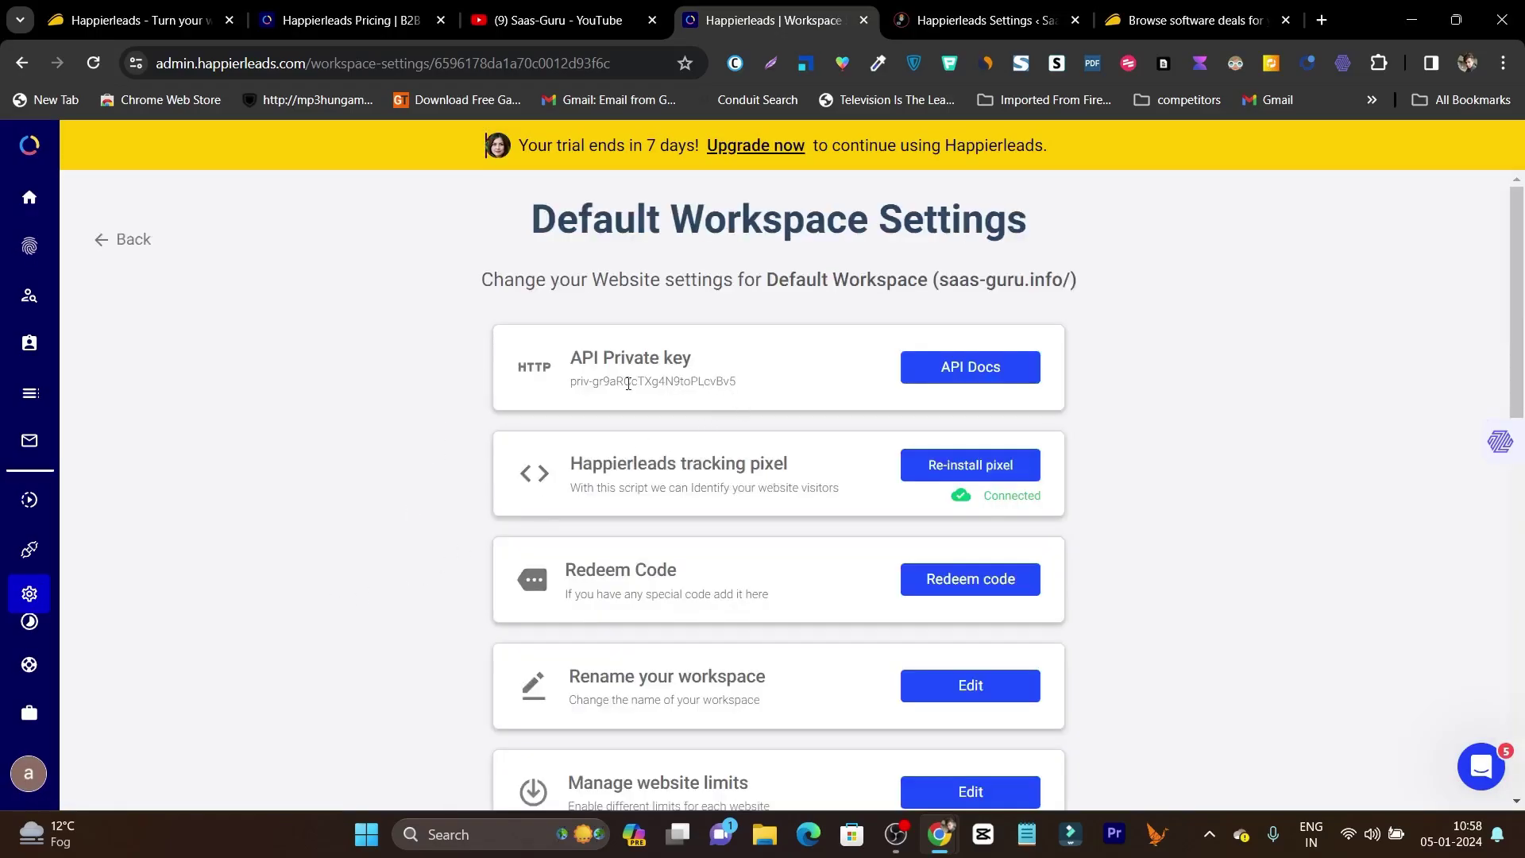
scroll(779, 441, down, 1)
scroll(751, 419, down, 4)
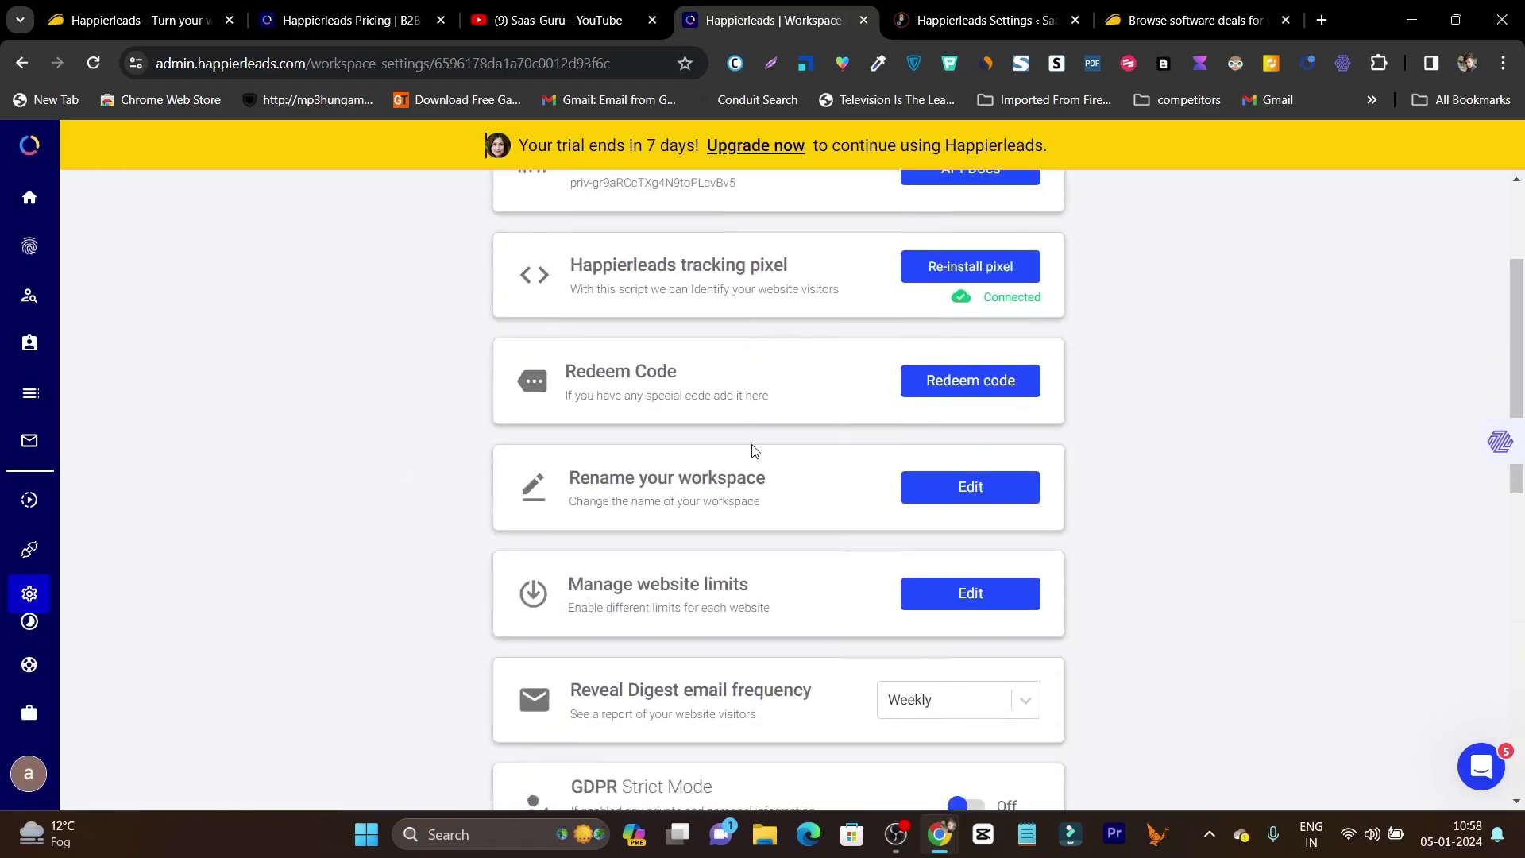
scroll(749, 569, up, 5)
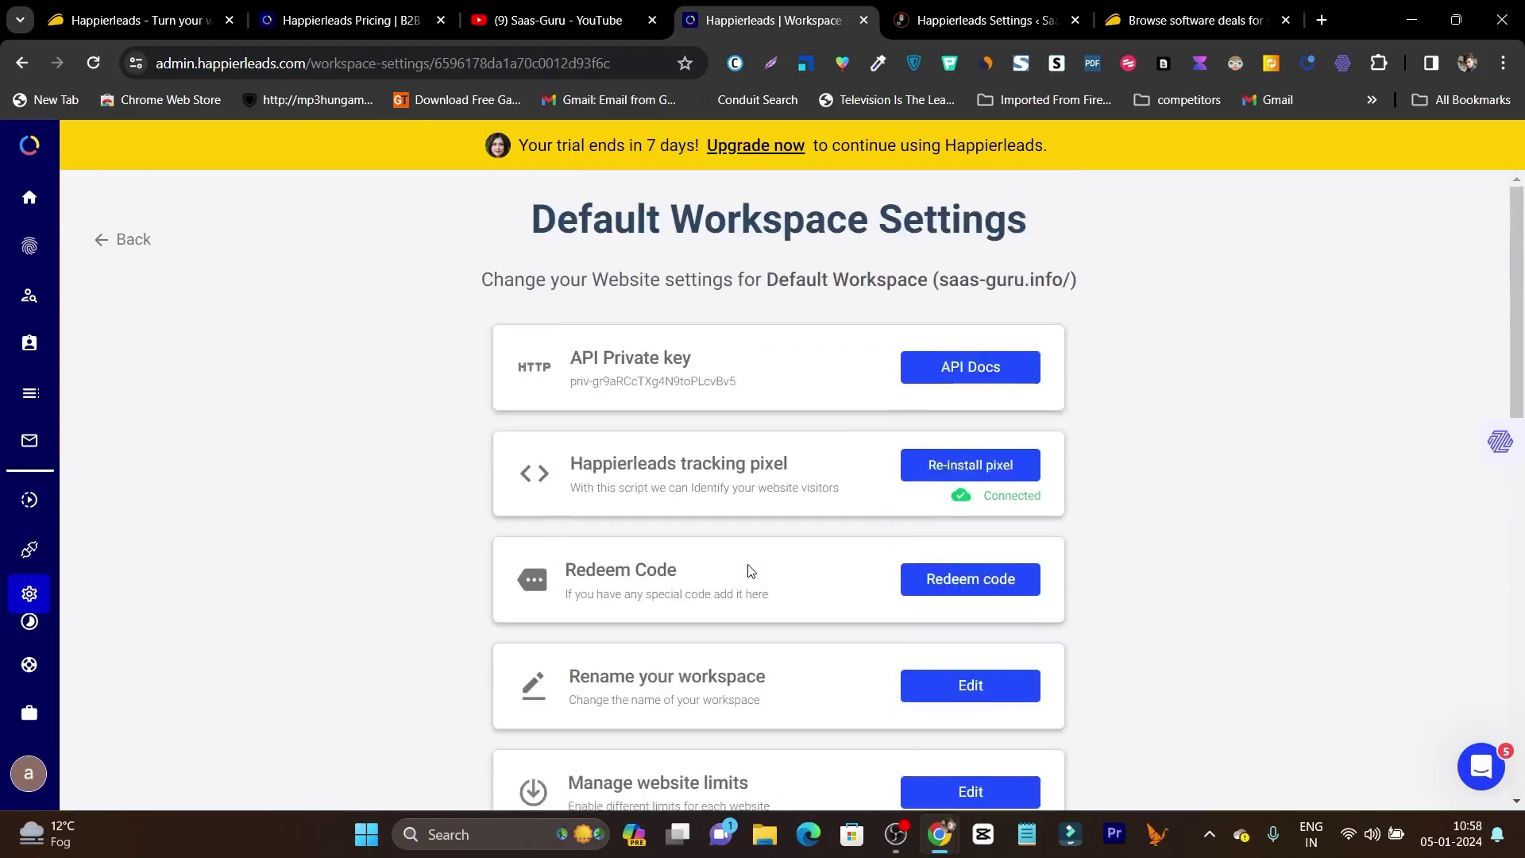
click(36, 628)
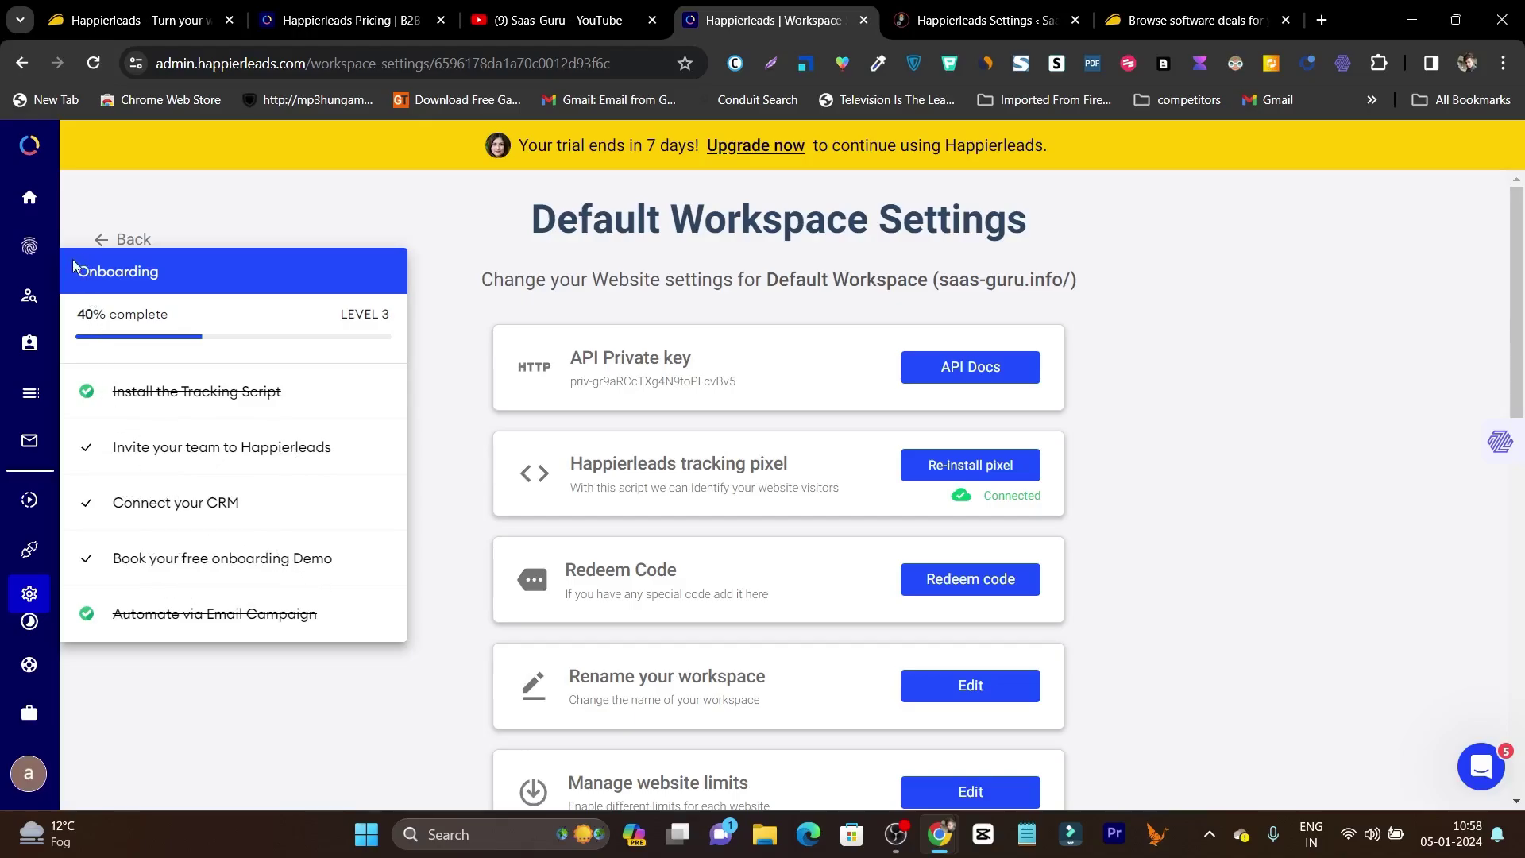
- Go to the Happierleads home page and review its product cards, tutorials, help links and onboarding steps
click(30, 200)
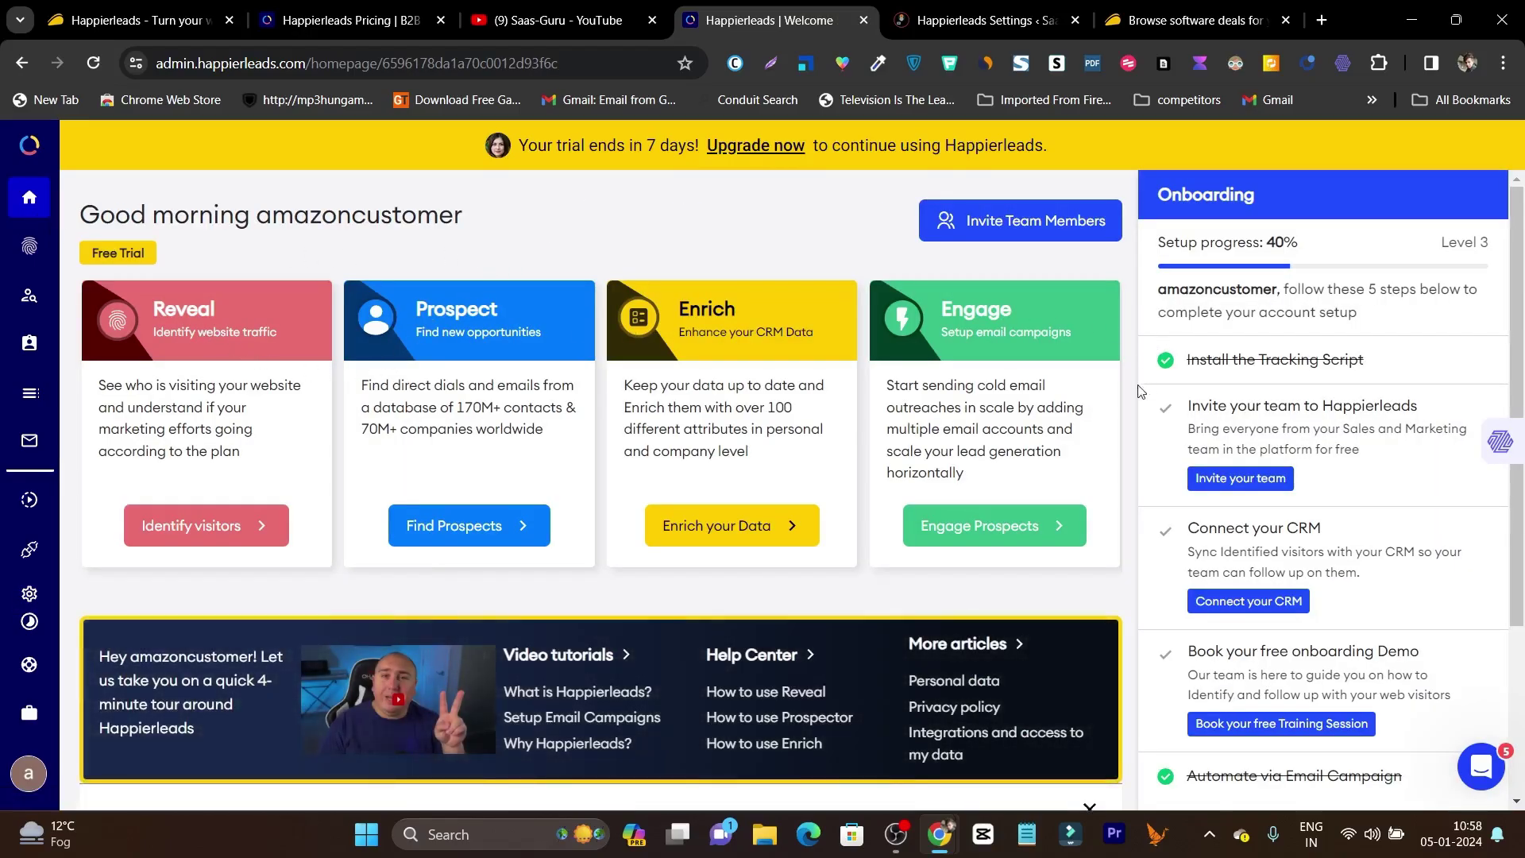
scroll(1342, 485, down, 3)
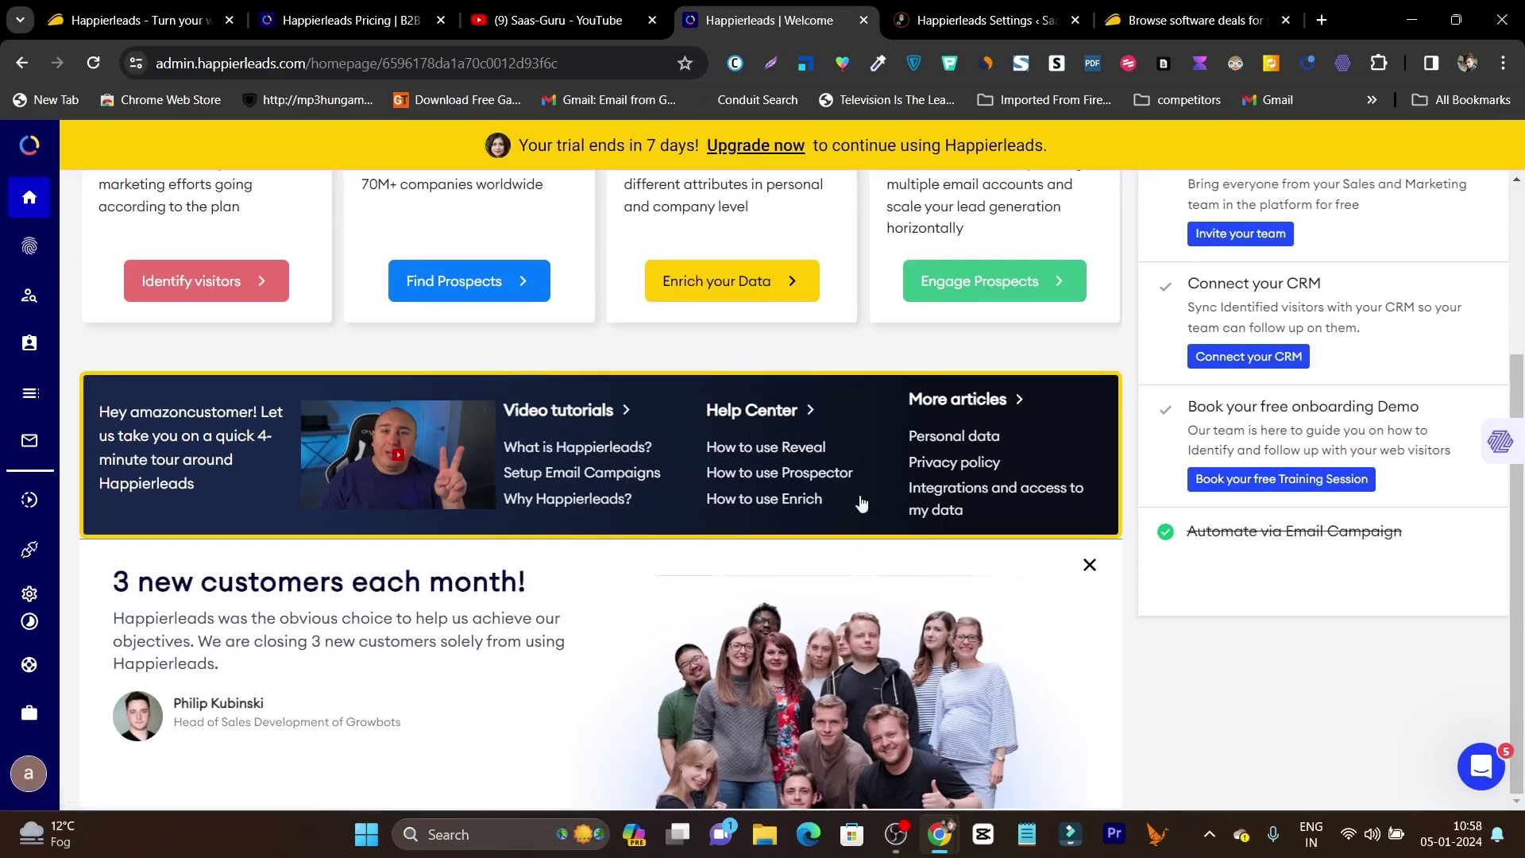
scroll(1077, 560, up, 3)
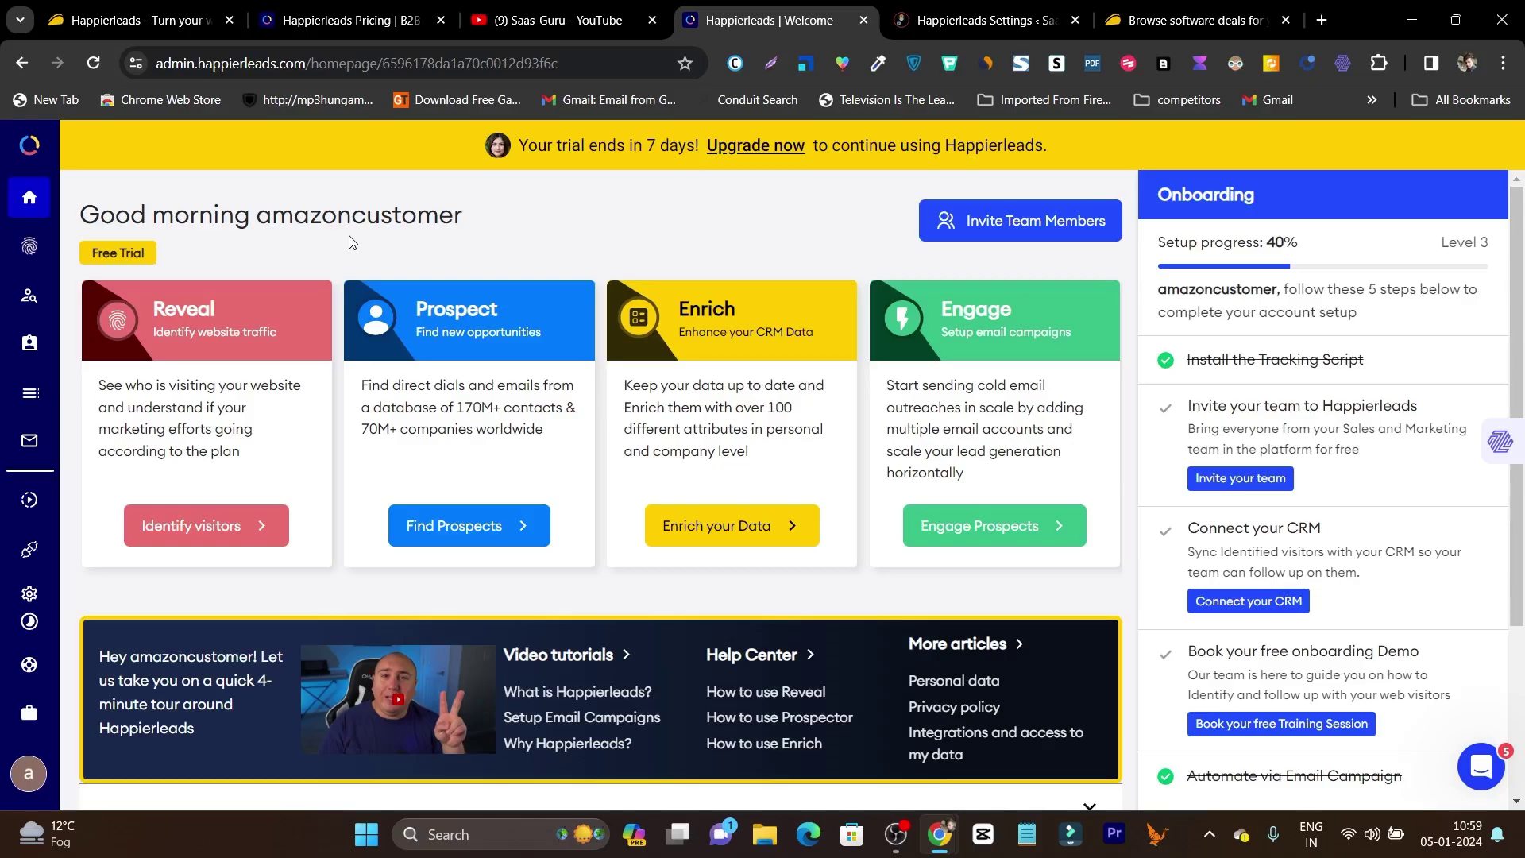
scroll(346, 334, down, 3)
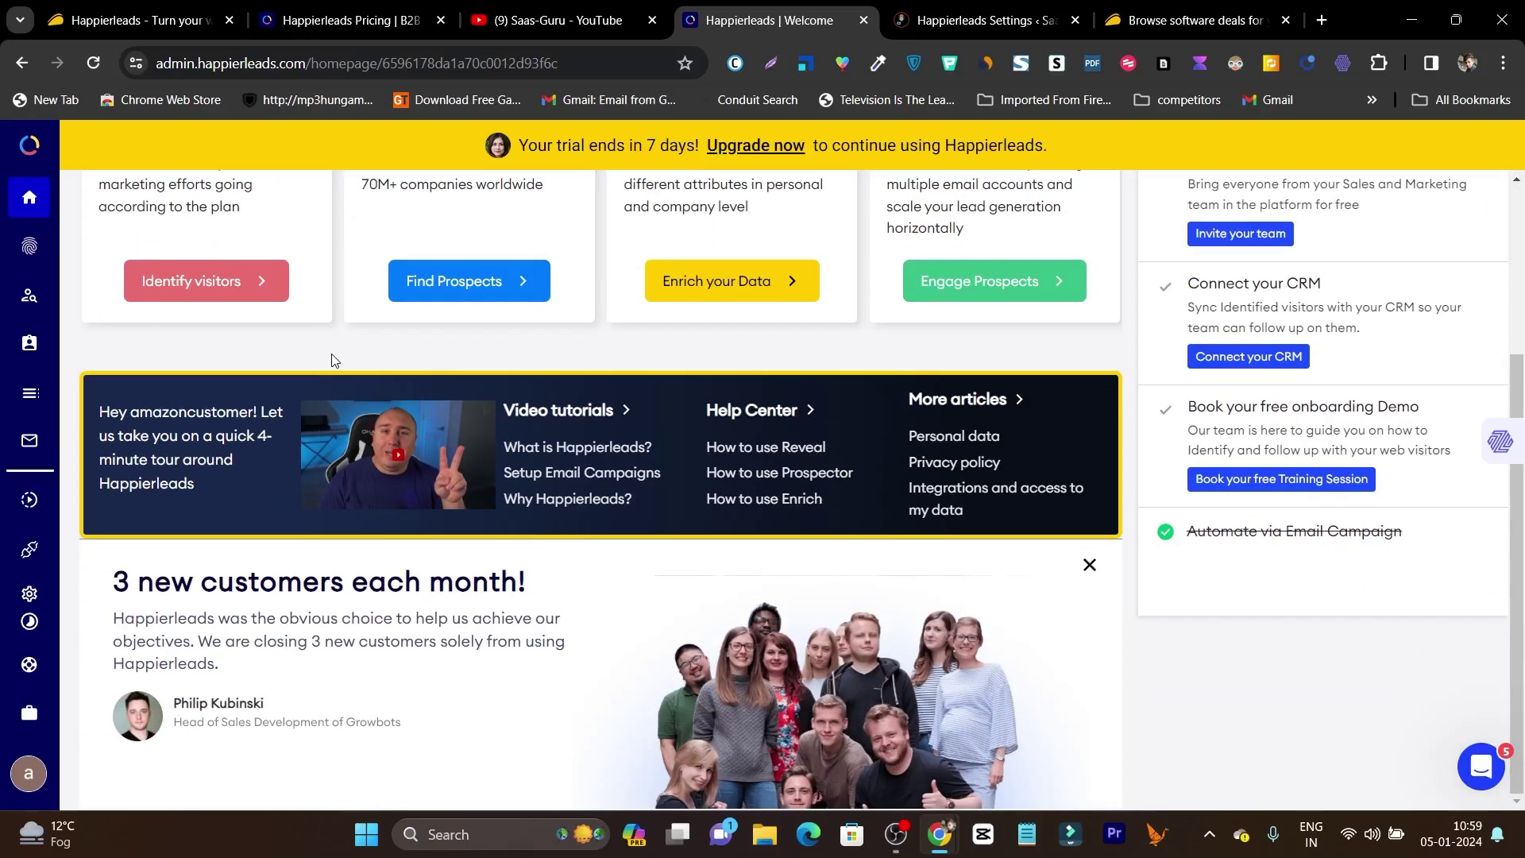
scroll(332, 360, up, 3)
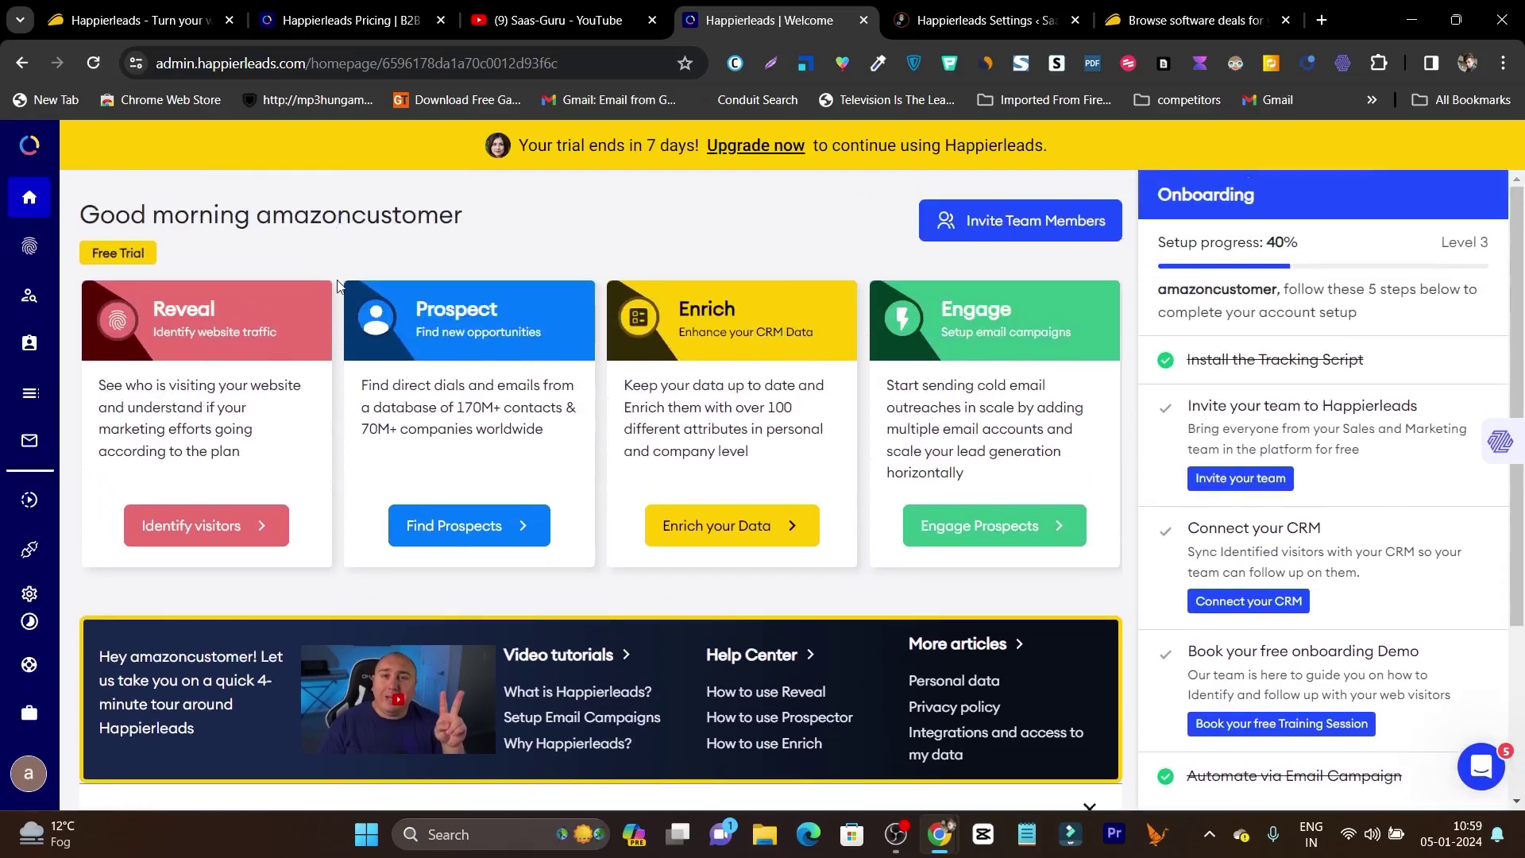
scroll(339, 251, down, 3)
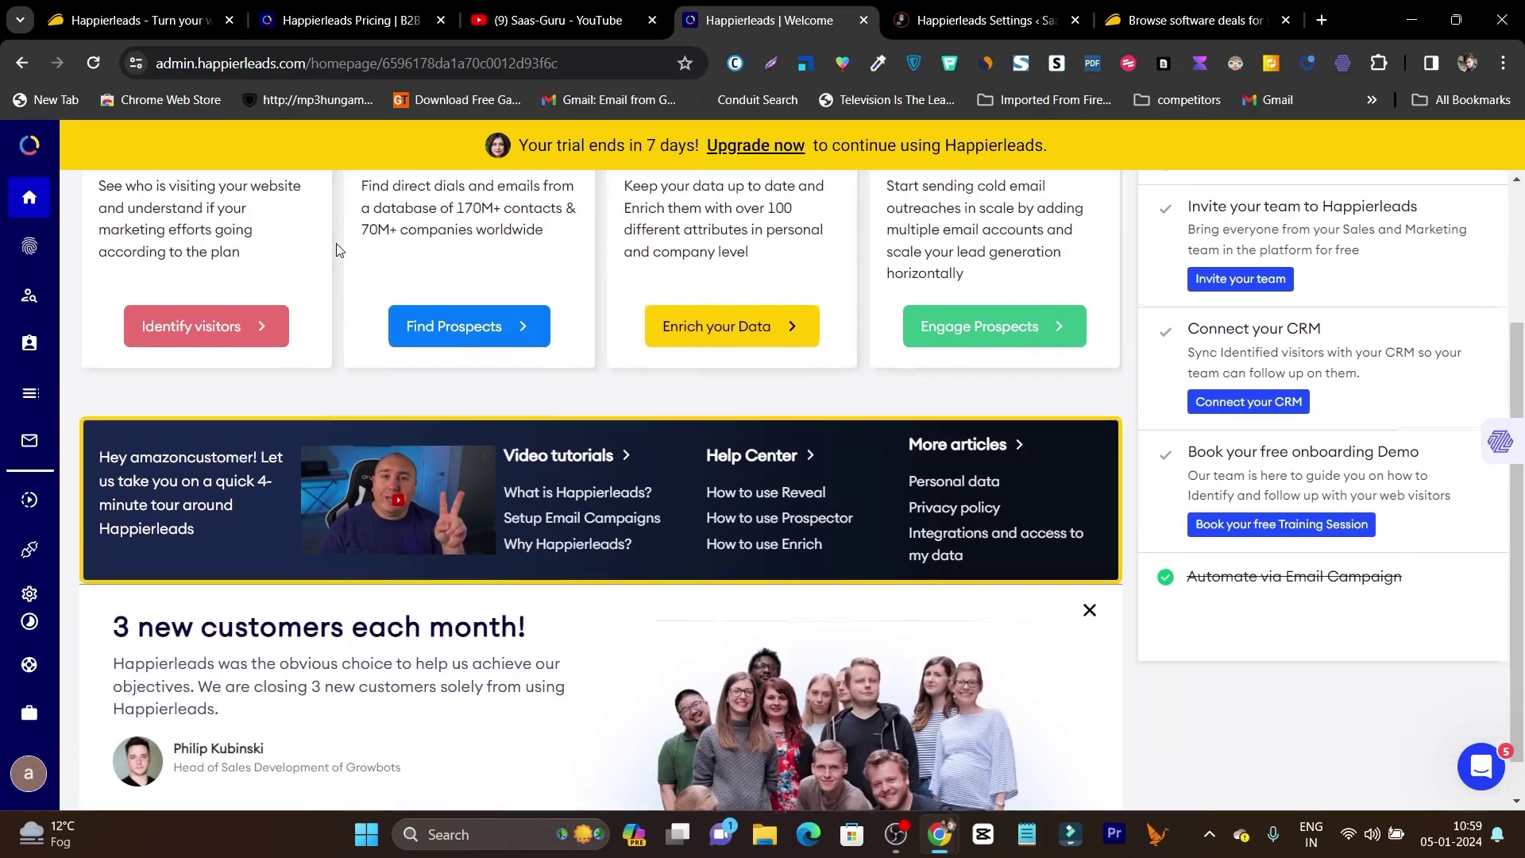
scroll(339, 250, down, 1)
scroll(351, 359, up, 3)
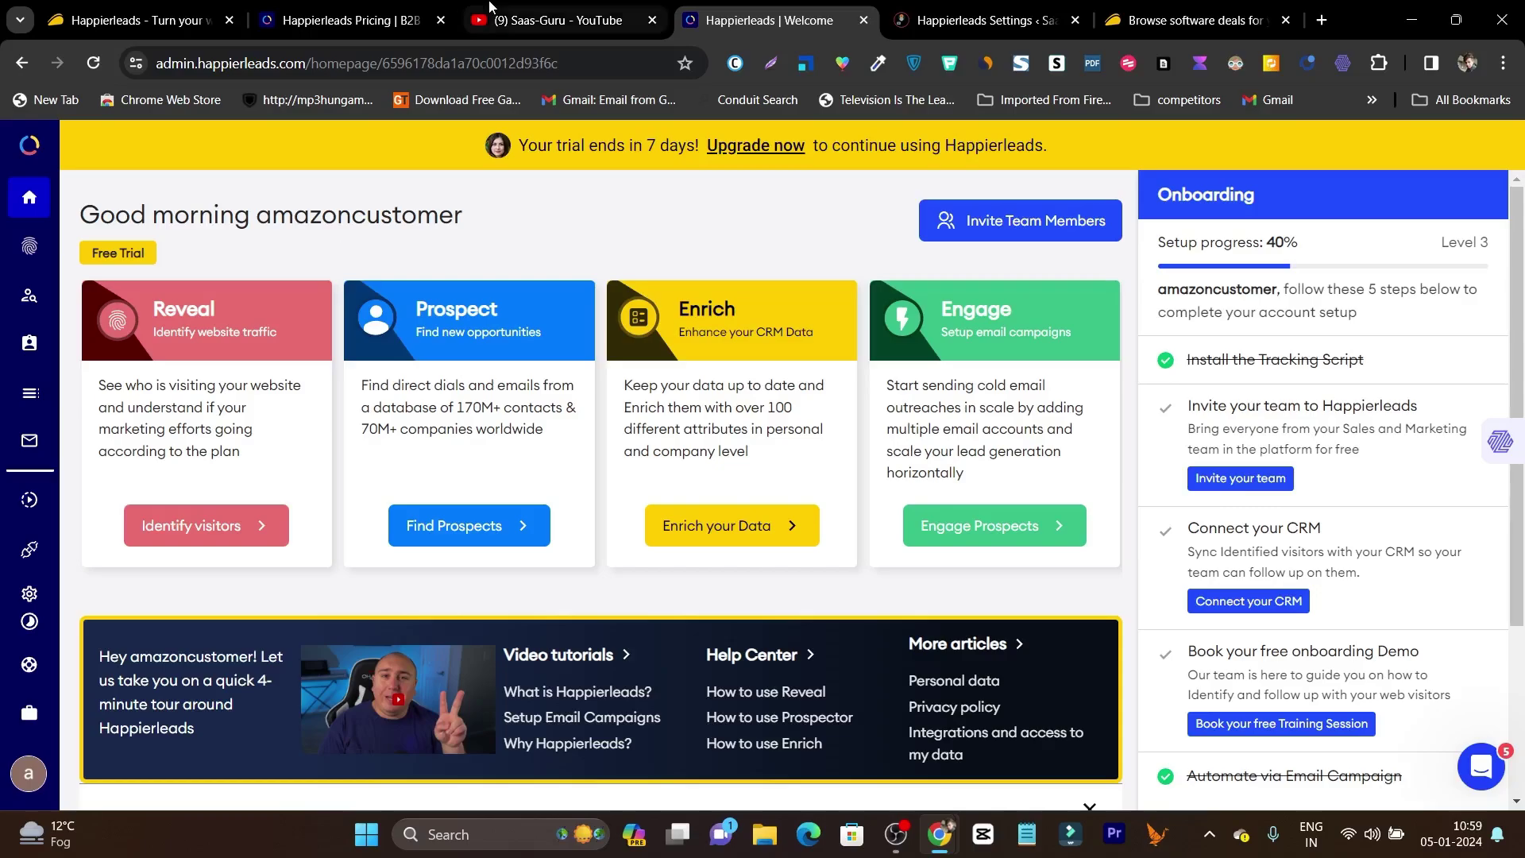
- Switch to the Saas-Guru YouTube channel and browse its latest videos
click(556, 16)
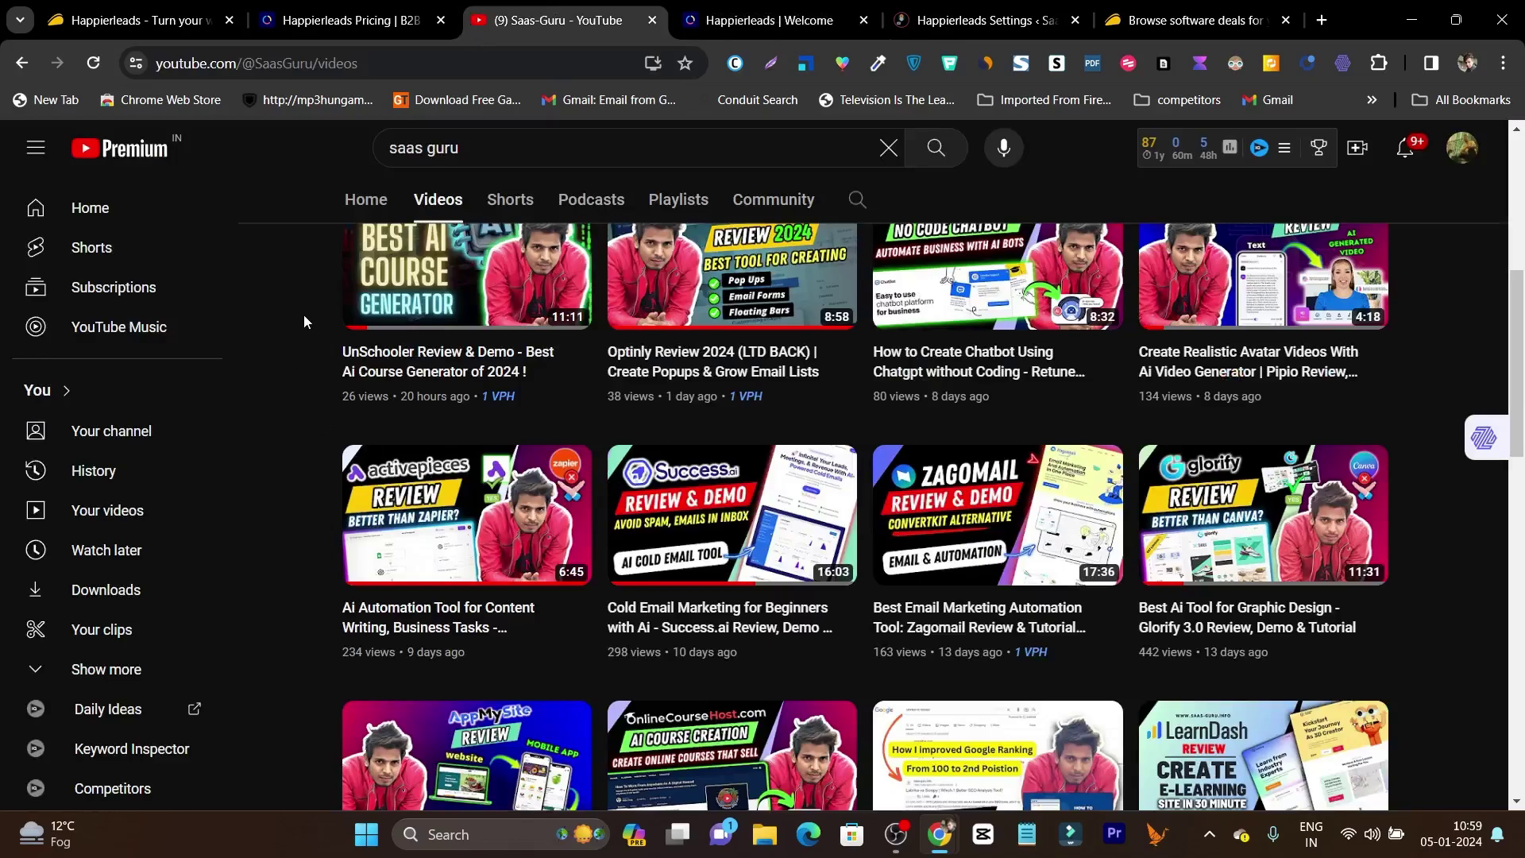
scroll(307, 312, up, 4)
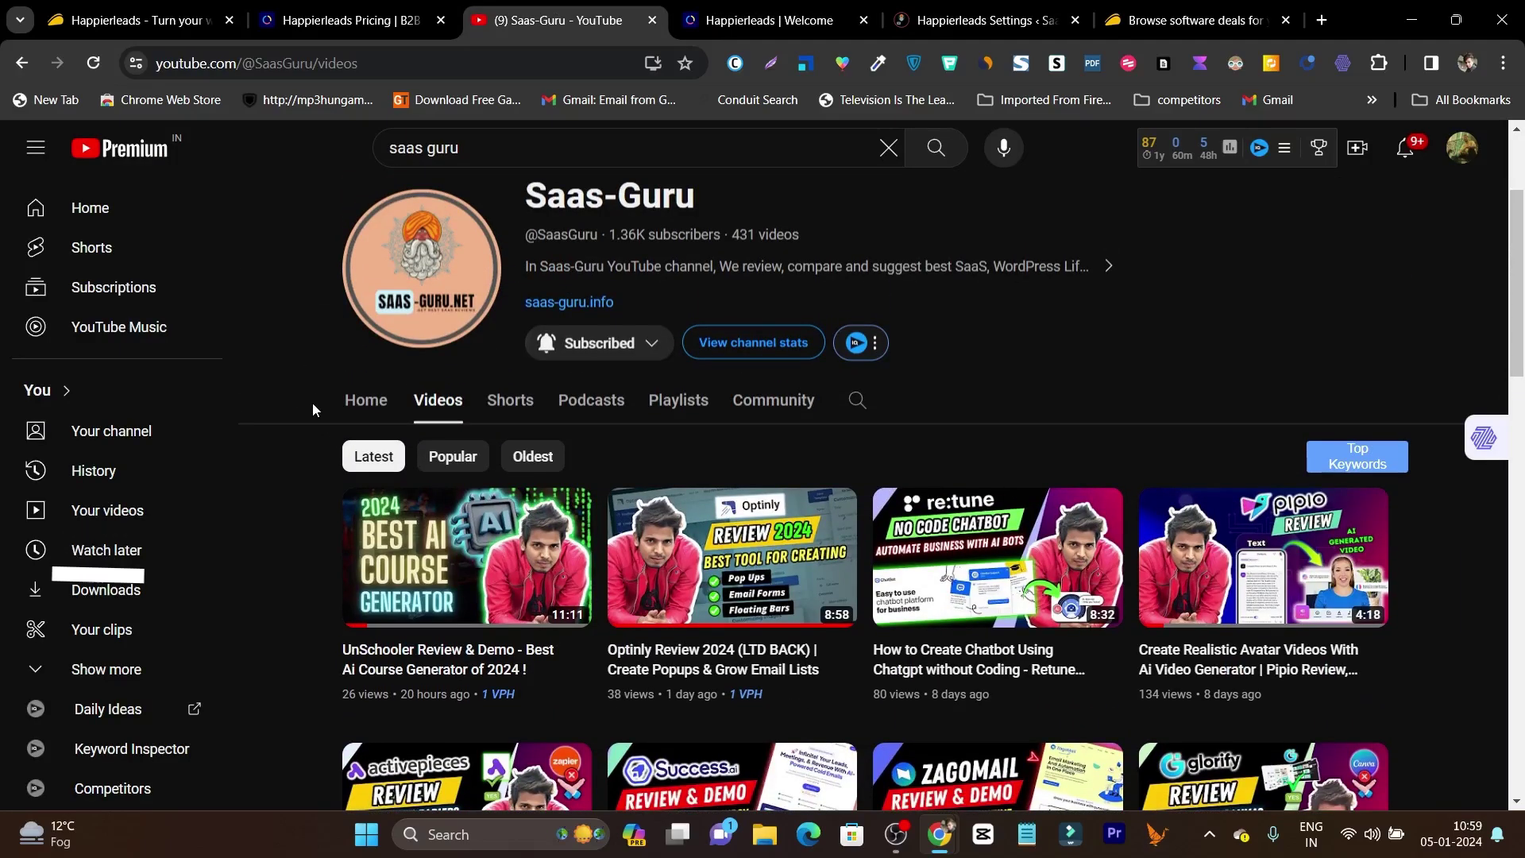
scroll(312, 403, down, 2)
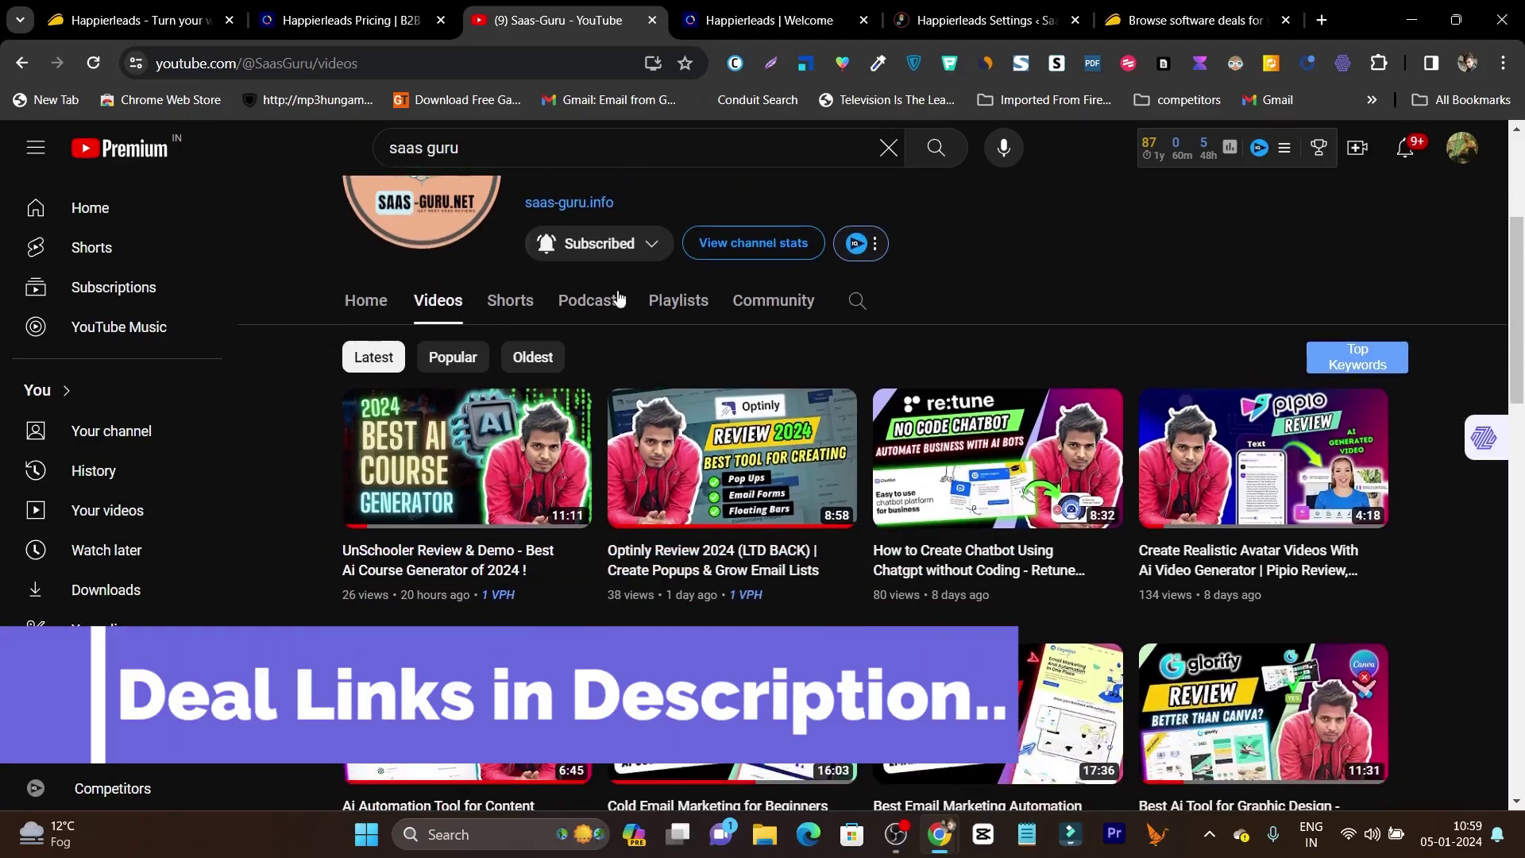
scroll(1128, 546, down, 7)
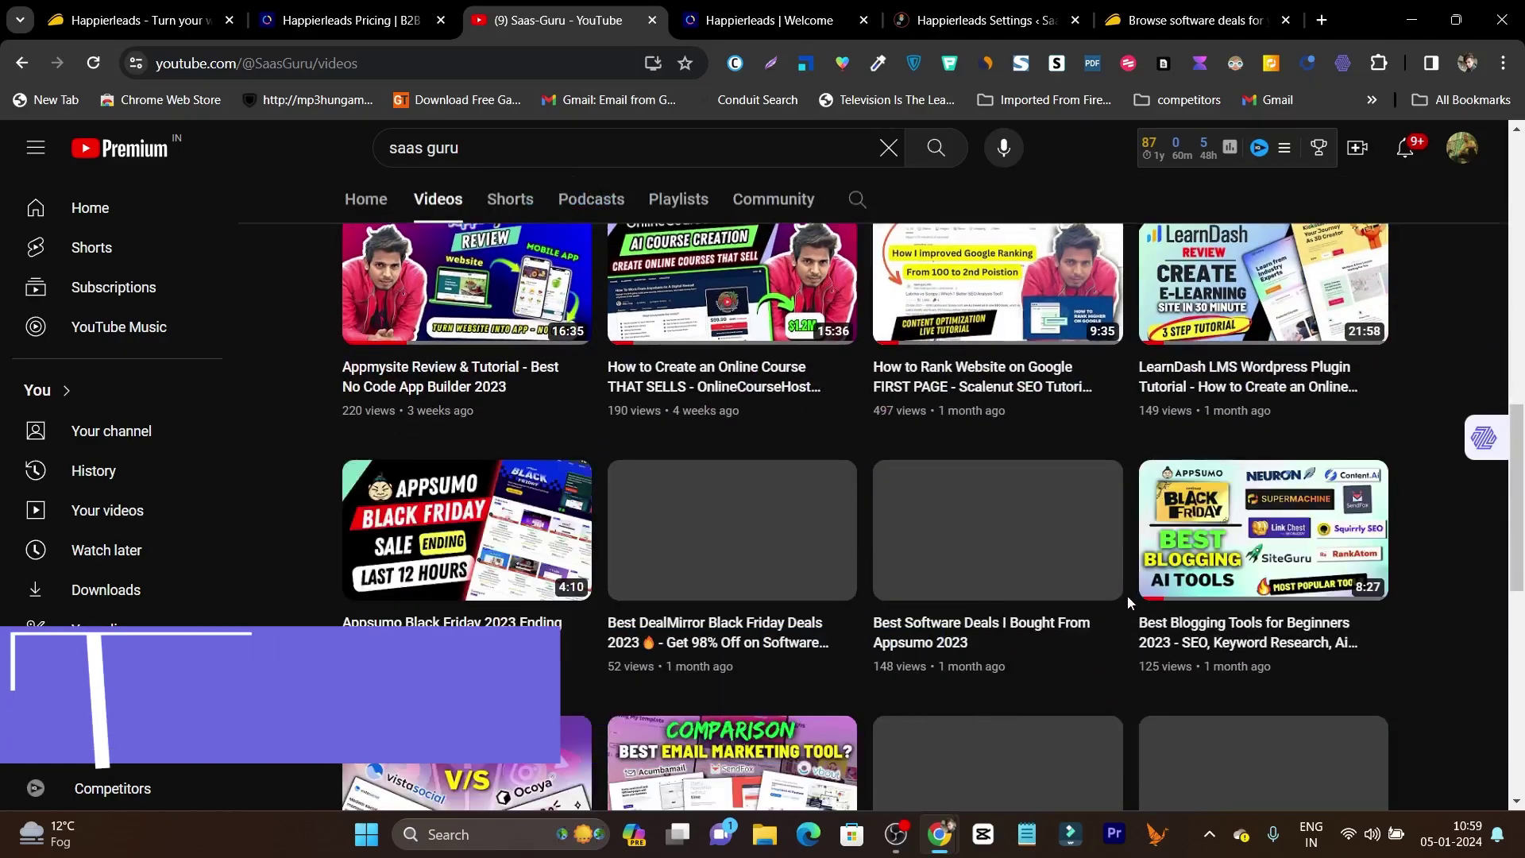
scroll(1127, 596, up, 5)
- Switch to the Happierleads deal on AppSumo and go back from the plan features to the Overview section
click(89, 11)
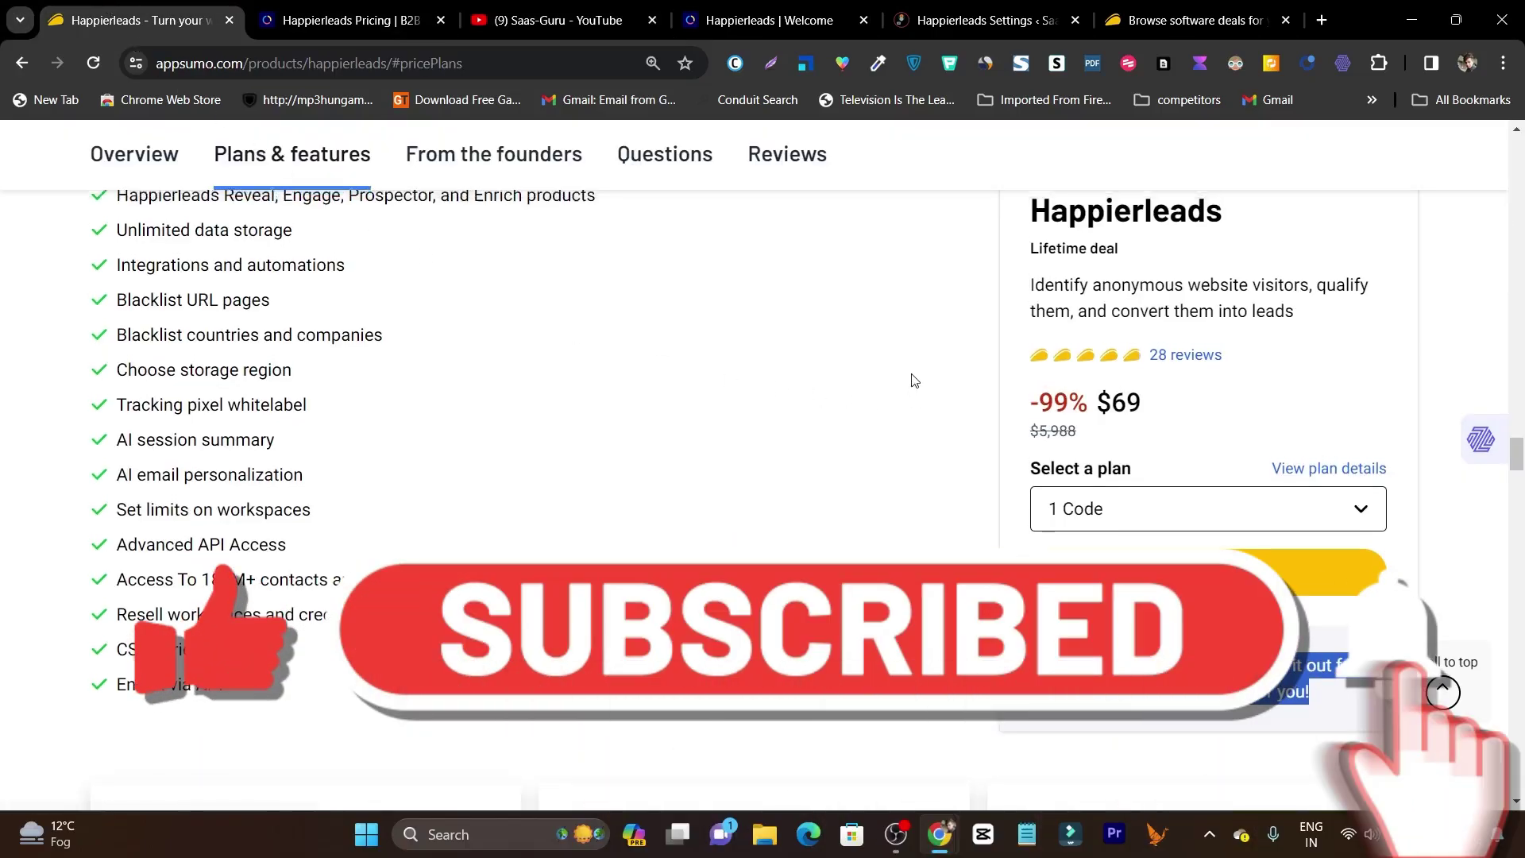
scroll(925, 405, up, 7)
scroll(935, 430, up, 5)
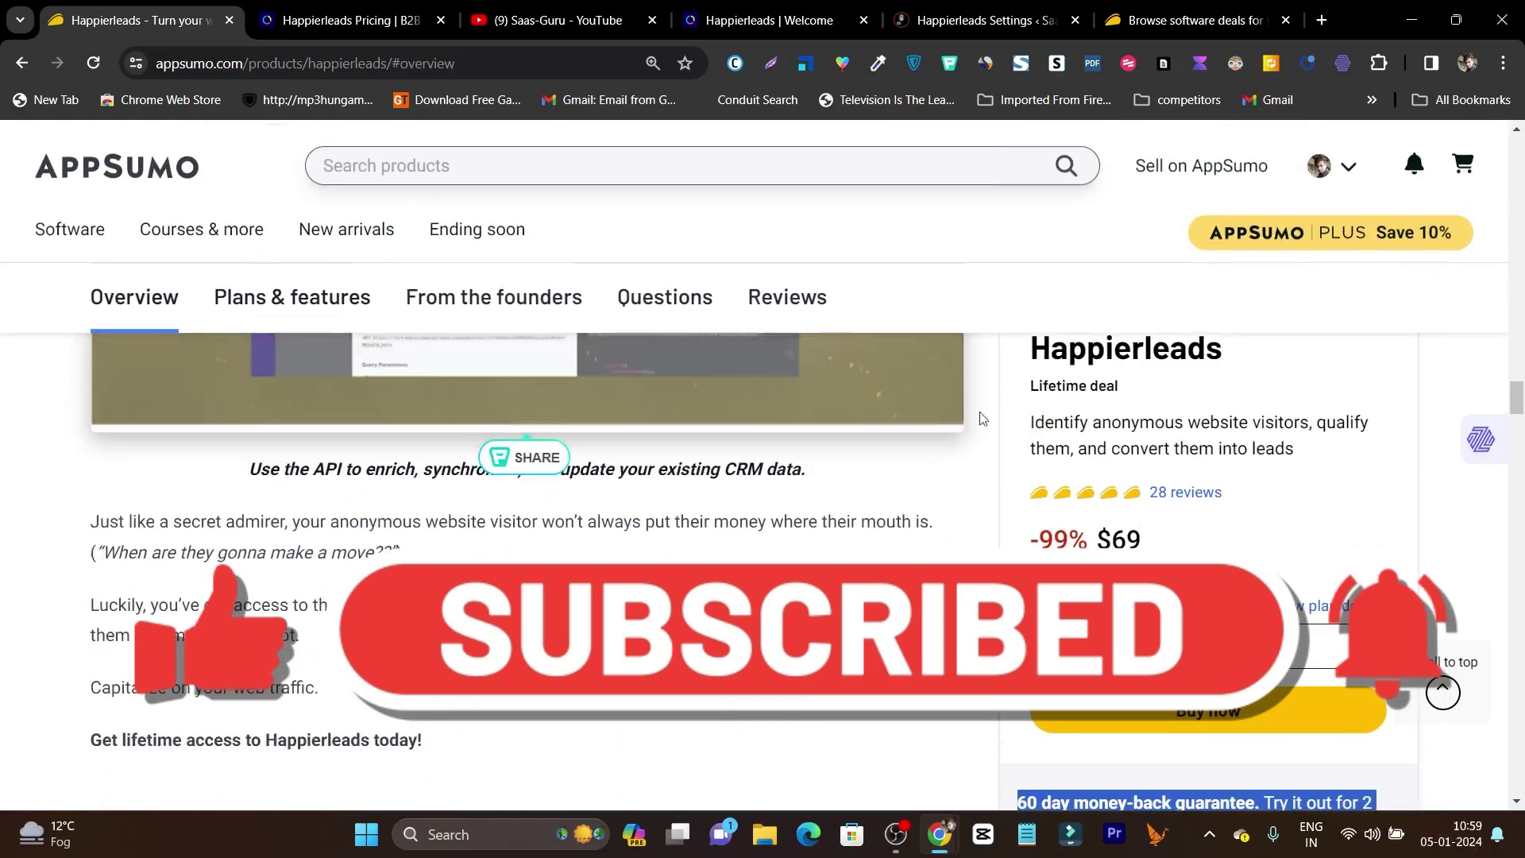